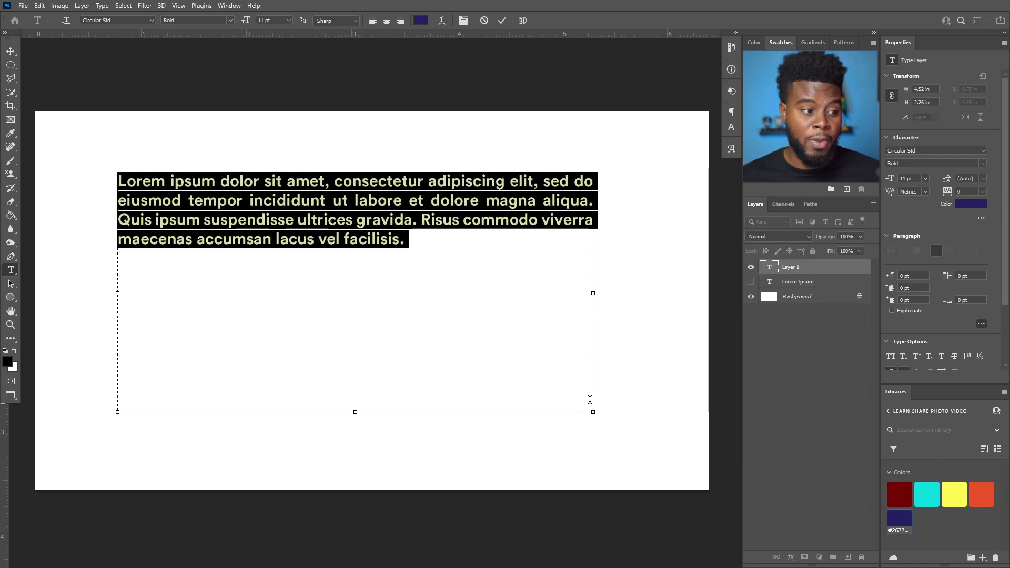
# Narrow the Lorem ipsum paragraph's text box to about 2.1 in wide by 2 in high, commit it, and hide its layer.
pyautogui.click(479, 246)
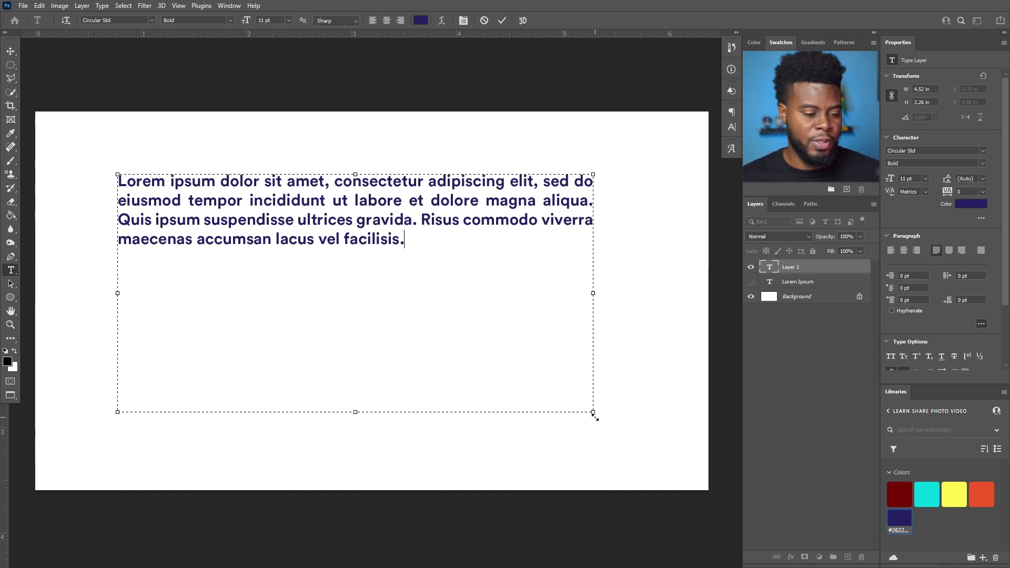
pyautogui.moveTo(593, 412); pyautogui.dragTo(336, 388)
pyautogui.click(800, 269)
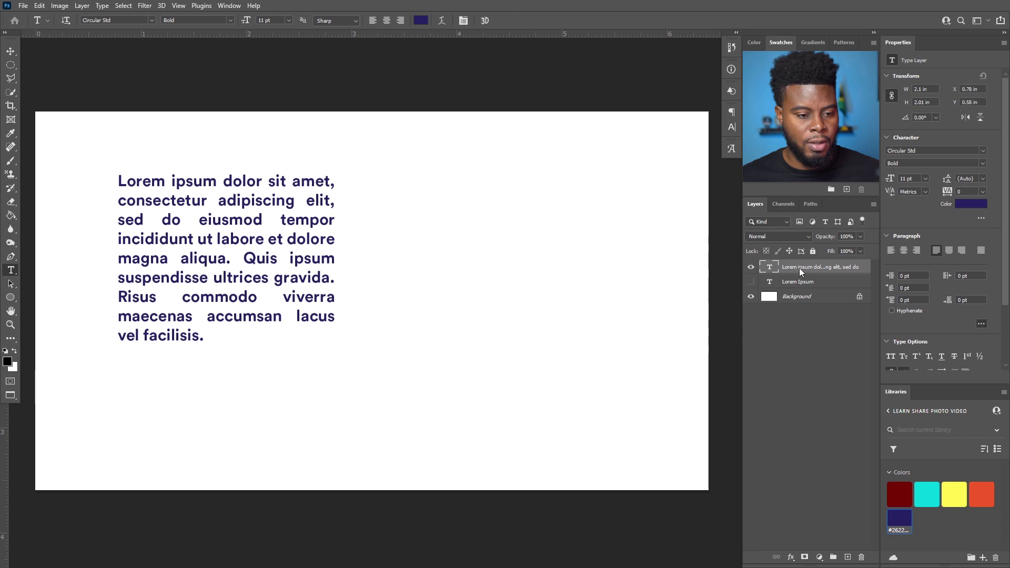
pyautogui.click(752, 268)
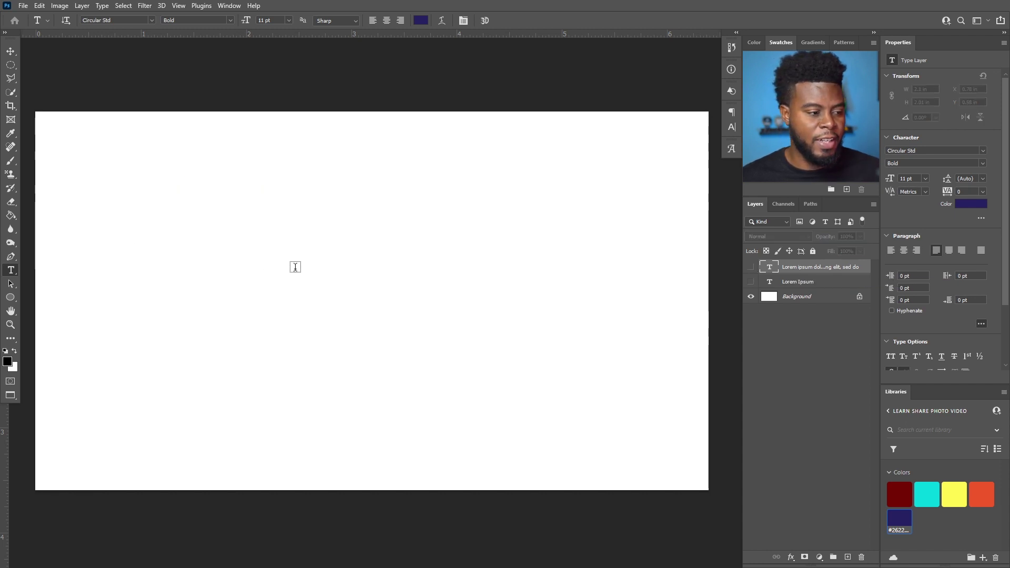
# Add a line of point text reading "Learn Share Photo Video" on the blank canvas.
pyautogui.click(203, 254)
pyautogui.write('Lea')
pyautogui.press('BackSpace')
pyautogui.press('BackSpace')
pyautogui.press('BackSpace')
pyautogui.write('rn Share Photo Video')
pyautogui.press('ctrl')
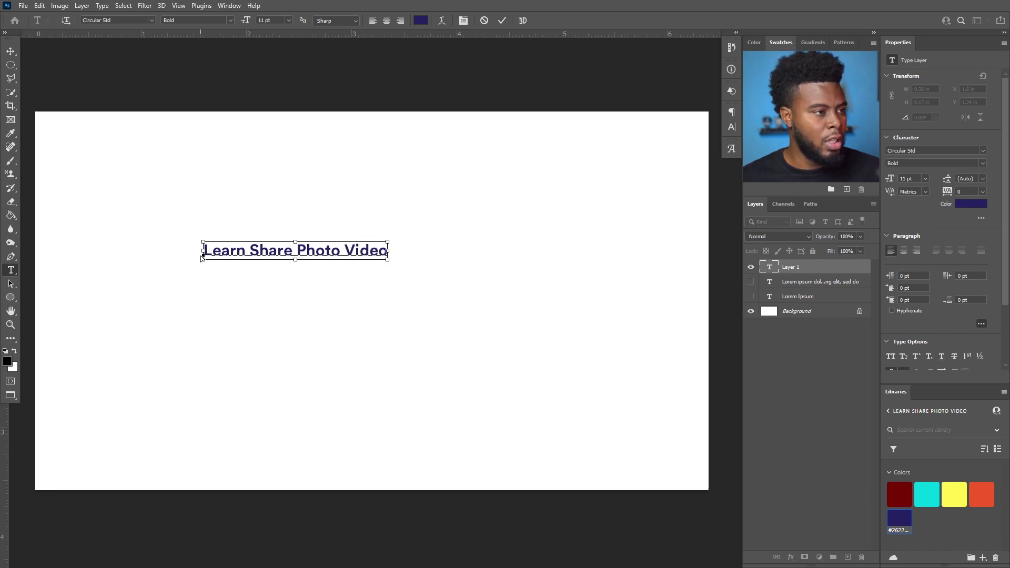
# Set the "Learn Share Photo Video" text to 21 pt and move it to about X 1.24 in, Y 1.43 in.
pyautogui.hotkey('ctrl', 'a')
pyautogui.scroll(20, 276, 23)
pyautogui.scroll(-10, 276, 22)
pyautogui.press('Return')
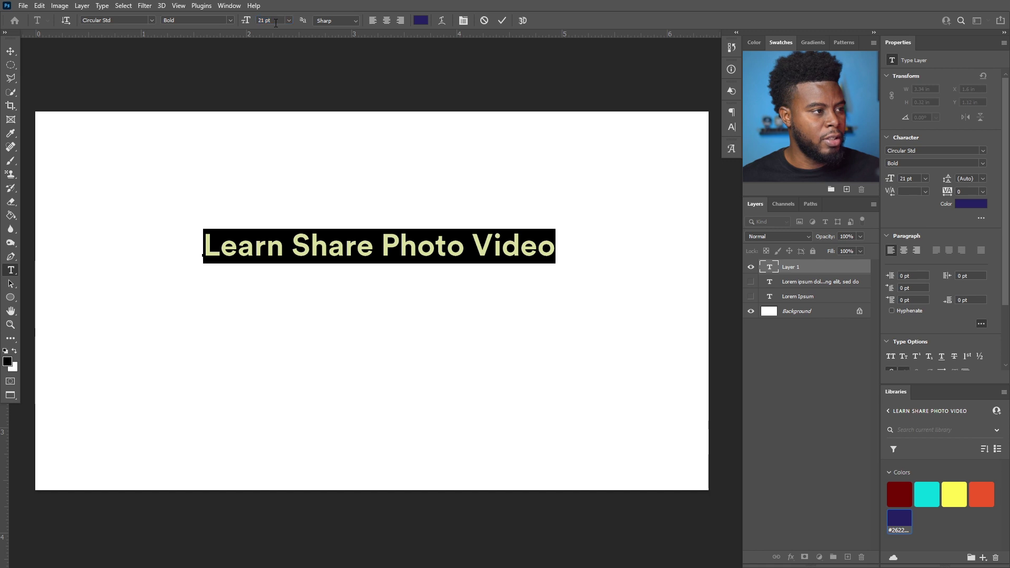
pyautogui.write('v')
pyautogui.press('Escape')
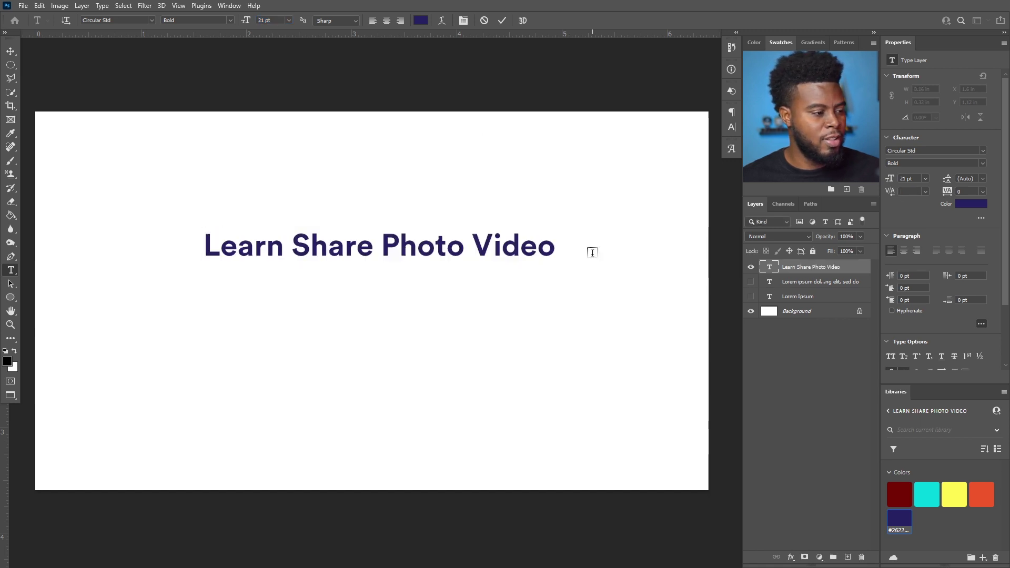
pyautogui.press('v')
pyautogui.moveTo(395, 235); pyautogui.dragTo(357, 269)
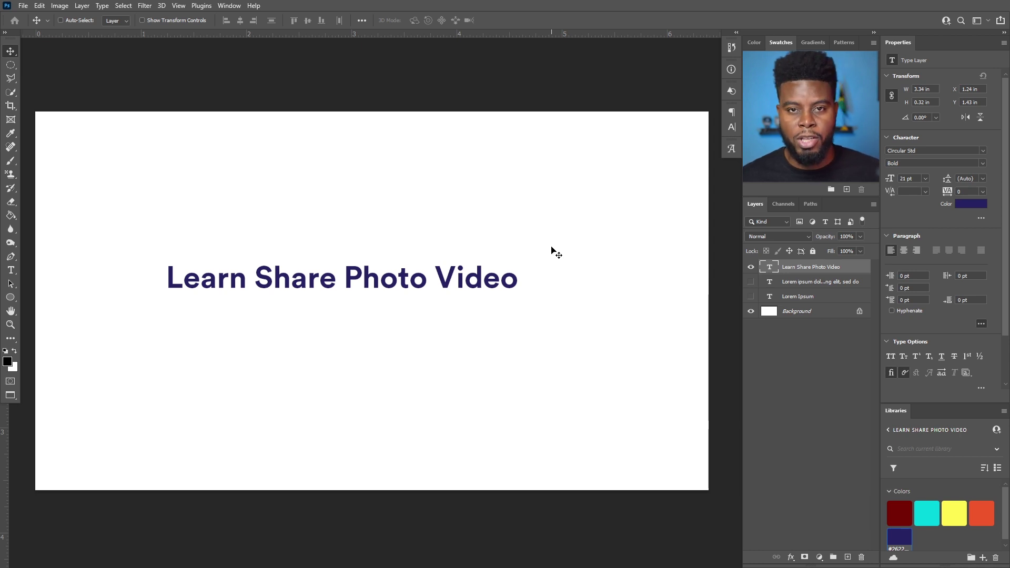
# Look over the separate Character panel, collapse it, and enlarge the Properties panel to reveal more type options.
pyautogui.click(228, 6)
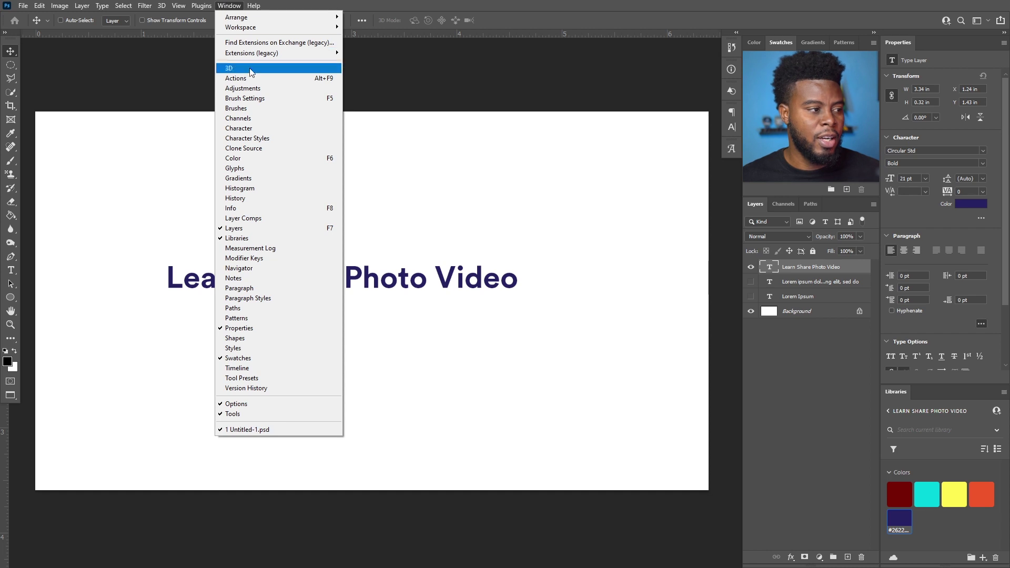
pyautogui.click(270, 127)
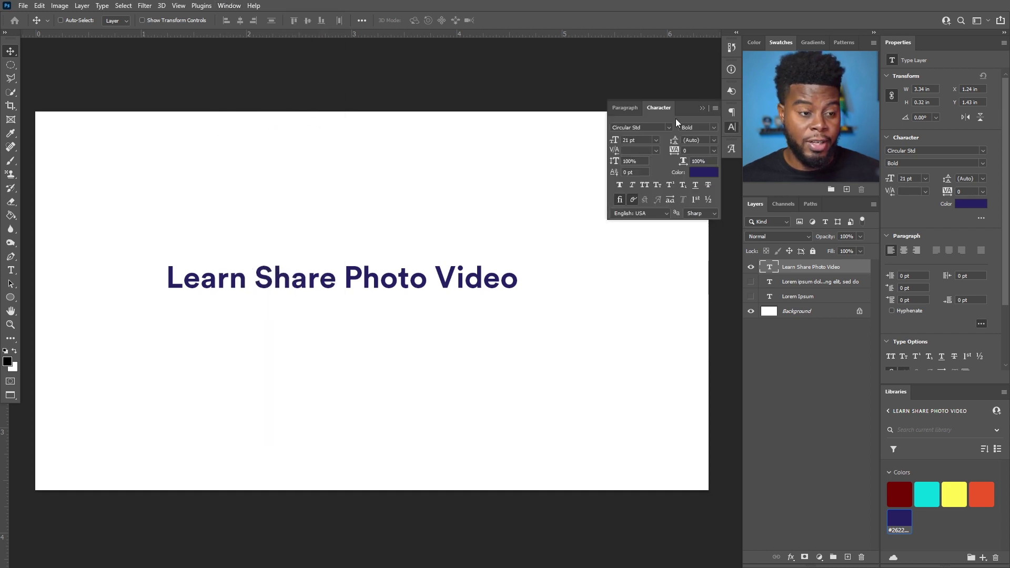
pyautogui.click(703, 107)
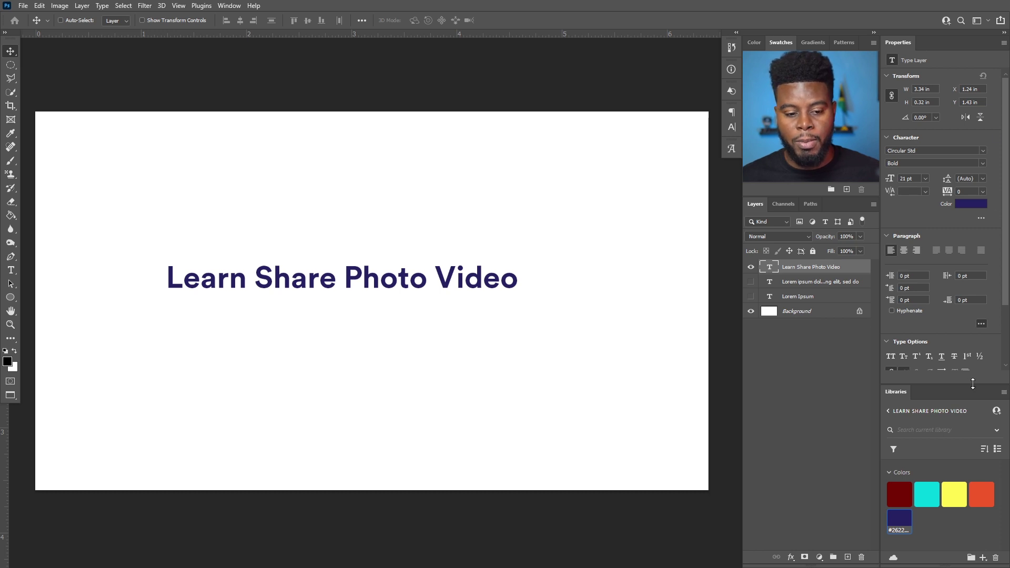
pyautogui.moveTo(975, 385); pyautogui.dragTo(976, 404)
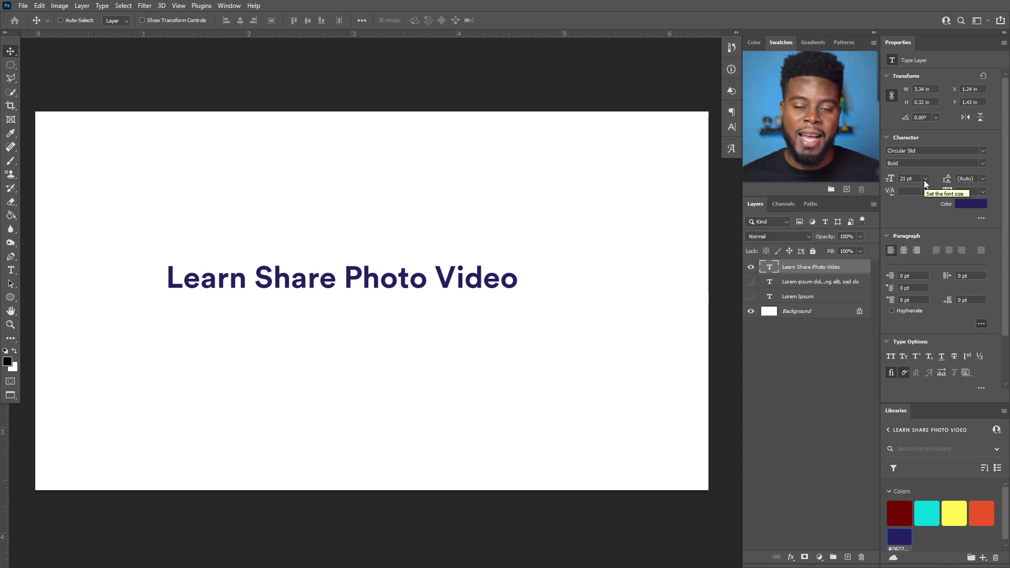
pyautogui.click(230, 6)
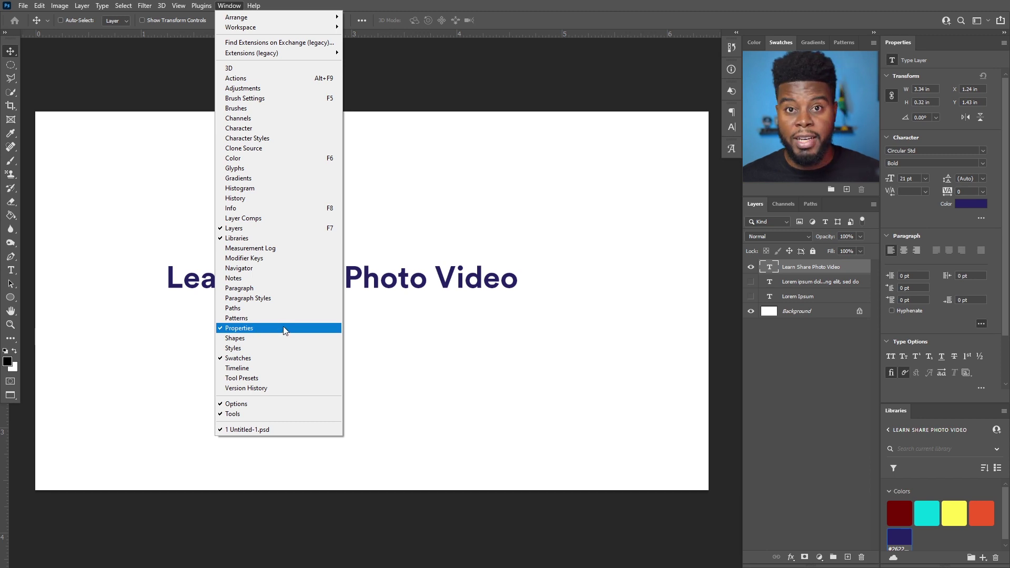
pyautogui.press('Escape')
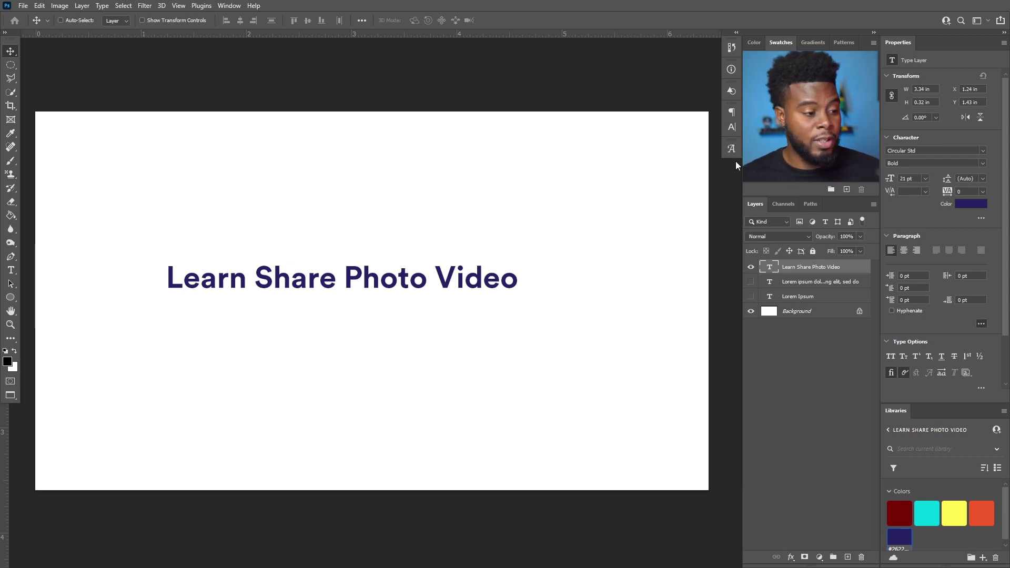
# Copy the "Learn Share Photo Video" line and paste it twice on new lines below within the same text layer.
pyautogui.press('t')
pyautogui.click(519, 279)
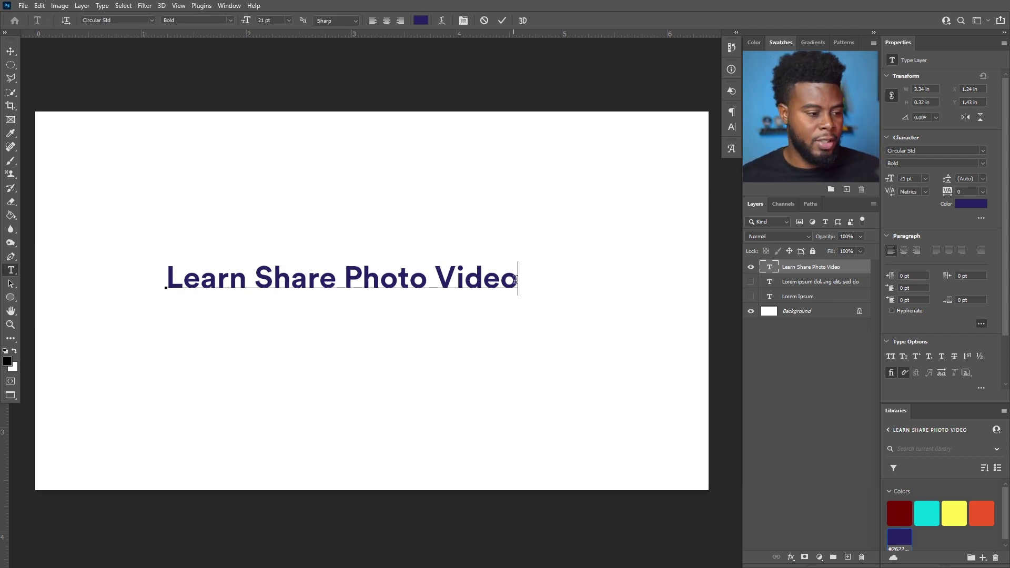
pyautogui.moveTo(518, 279); pyautogui.dragTo(124, 255)
pyautogui.hotkey('ctrl', 'c')
pyautogui.click(521, 280)
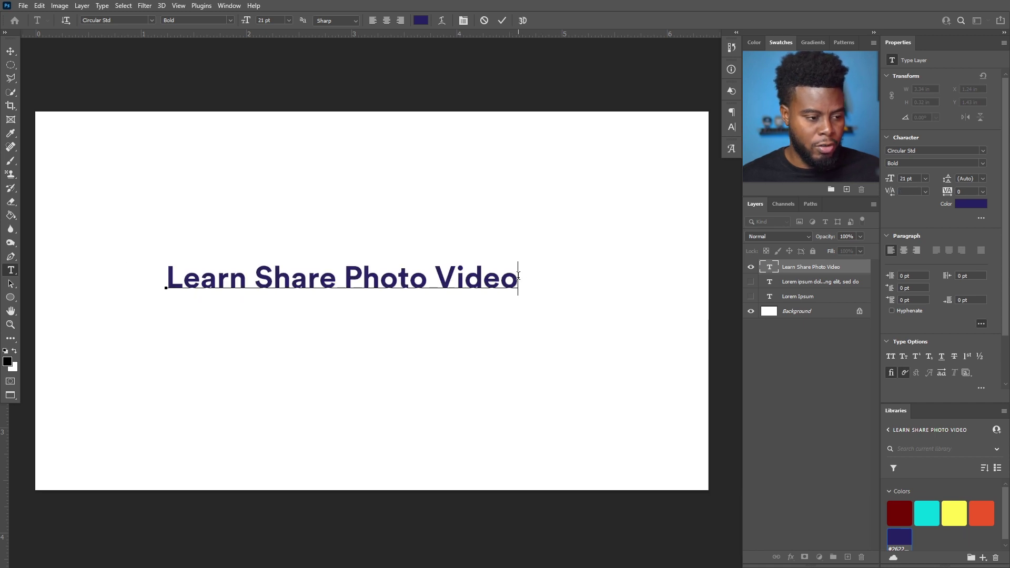
pyautogui.press('Return')
pyautogui.hotkey('ctrl', 'v')
pyautogui.press('Return')
pyautogui.hotkey('ctrl', 'v')
pyautogui.hotkey('ctrl', 'Return')
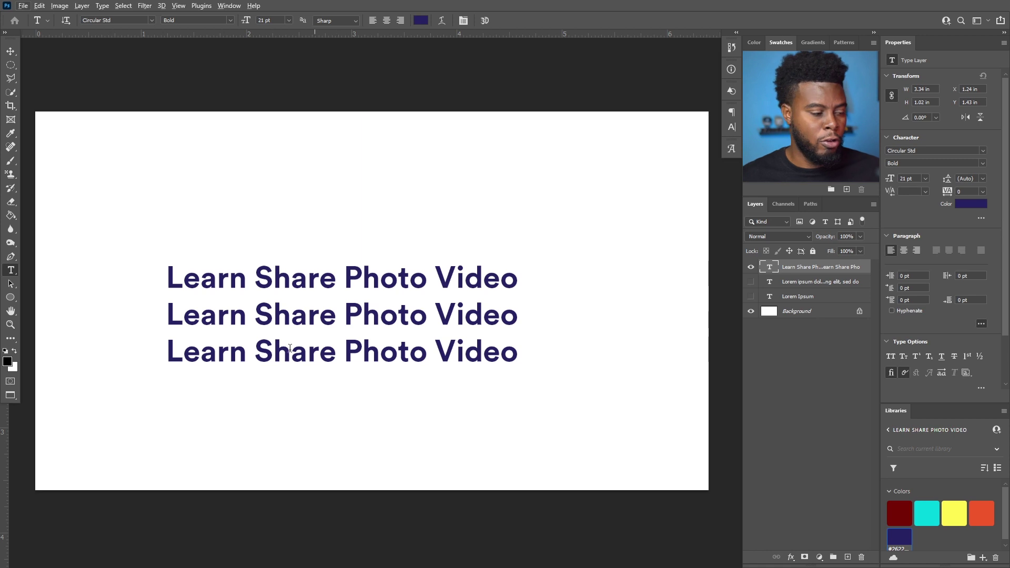
# Increase the leading of the three text lines to 30 pt and then 60 pt.
pyautogui.scroll(2, 279, 351)
pyautogui.scroll(1, 278, 352)
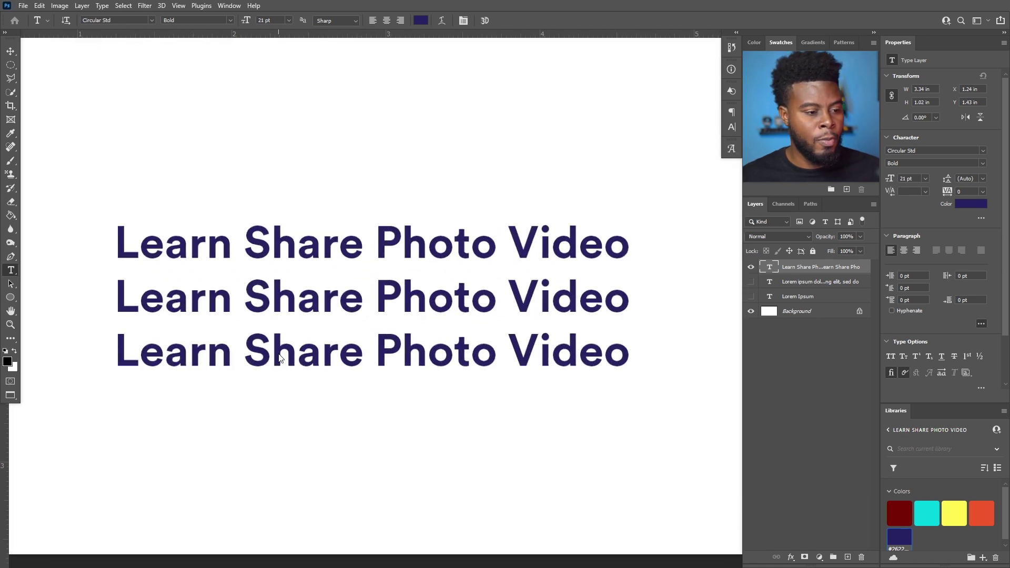
pyautogui.scroll(-1, 445, 308)
pyautogui.press('v')
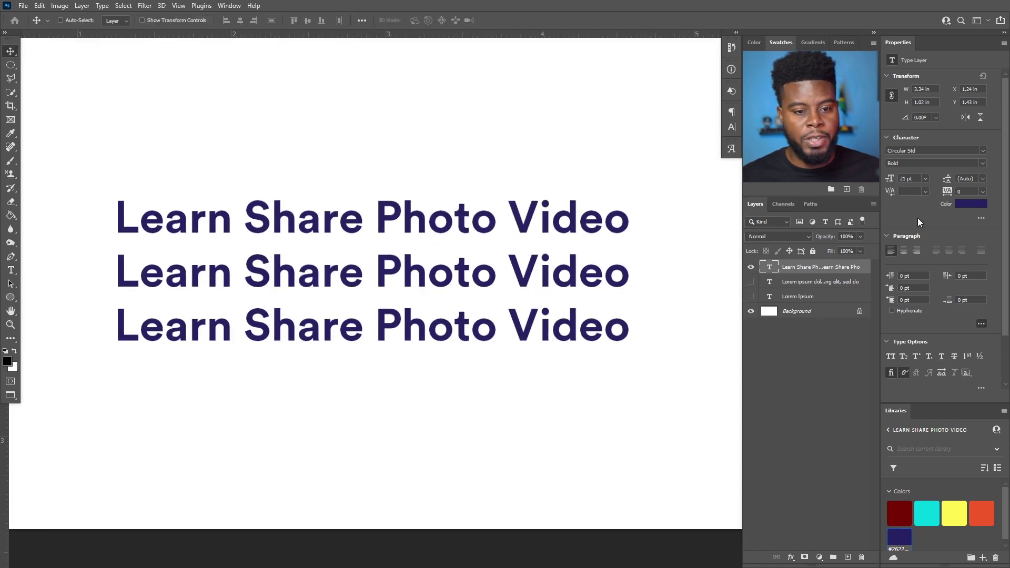
pyautogui.click(983, 179)
pyautogui.click(986, 178)
pyautogui.click(986, 179)
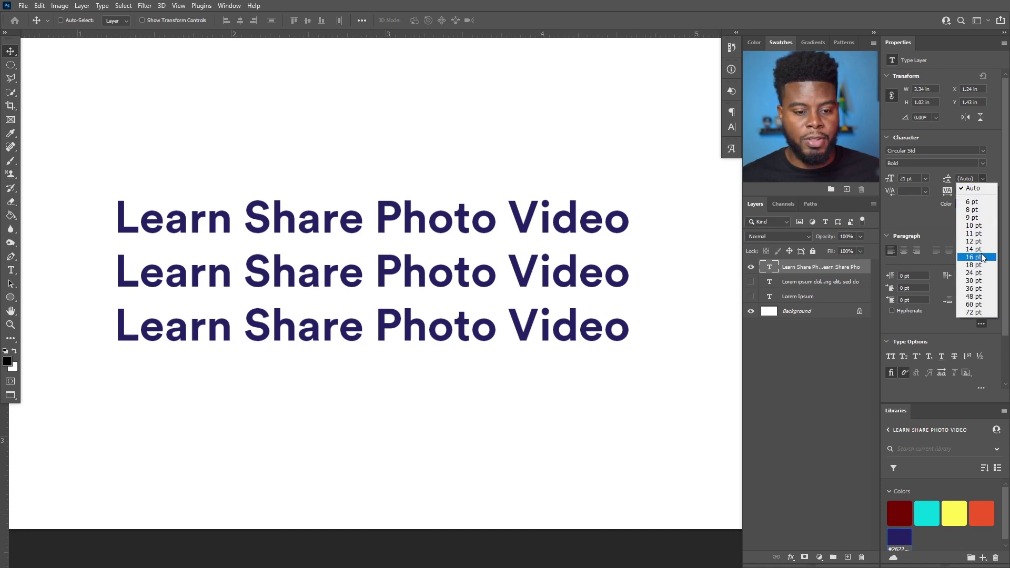
pyautogui.click(974, 280)
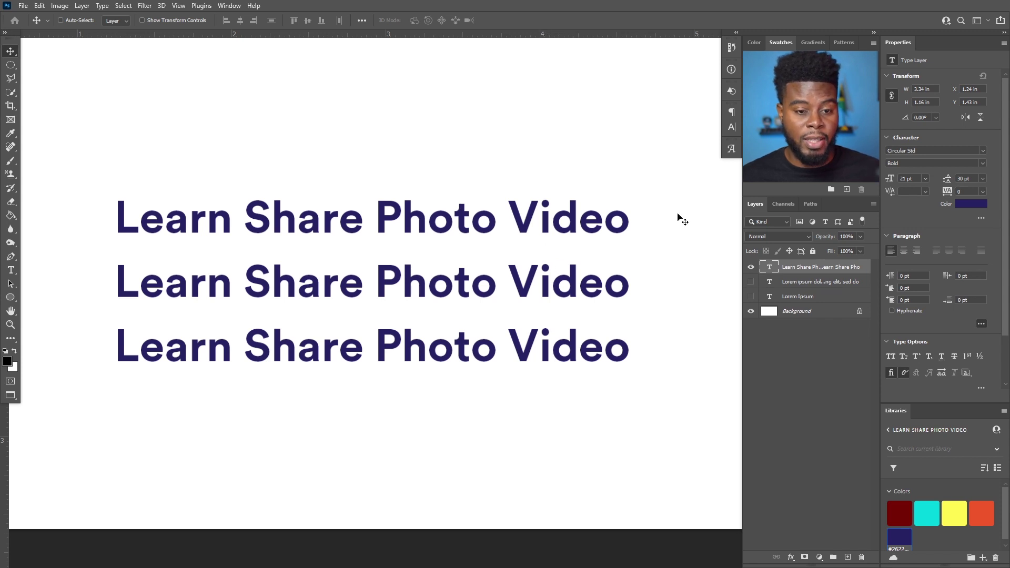
pyautogui.click(983, 179)
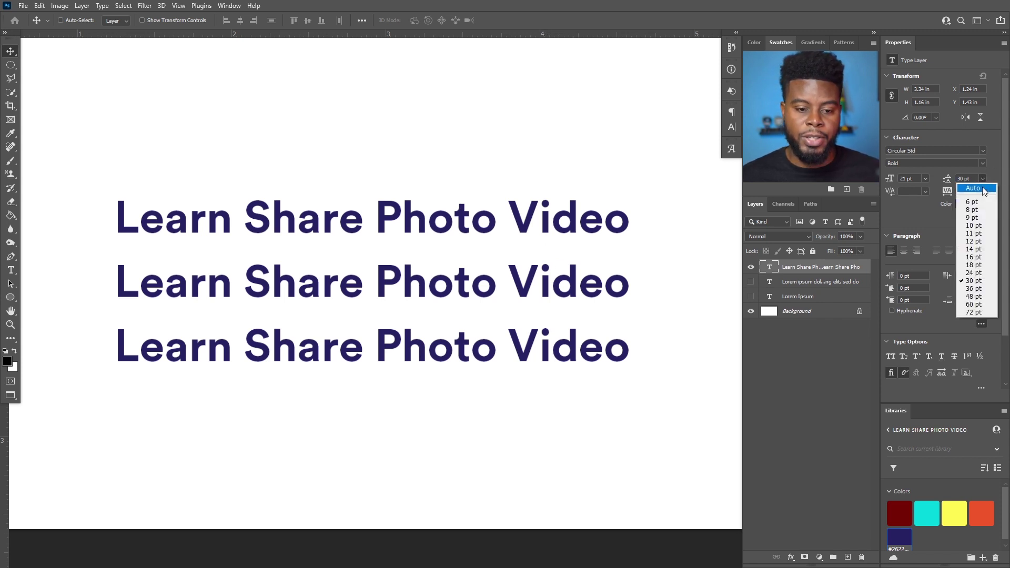
pyautogui.click(973, 305)
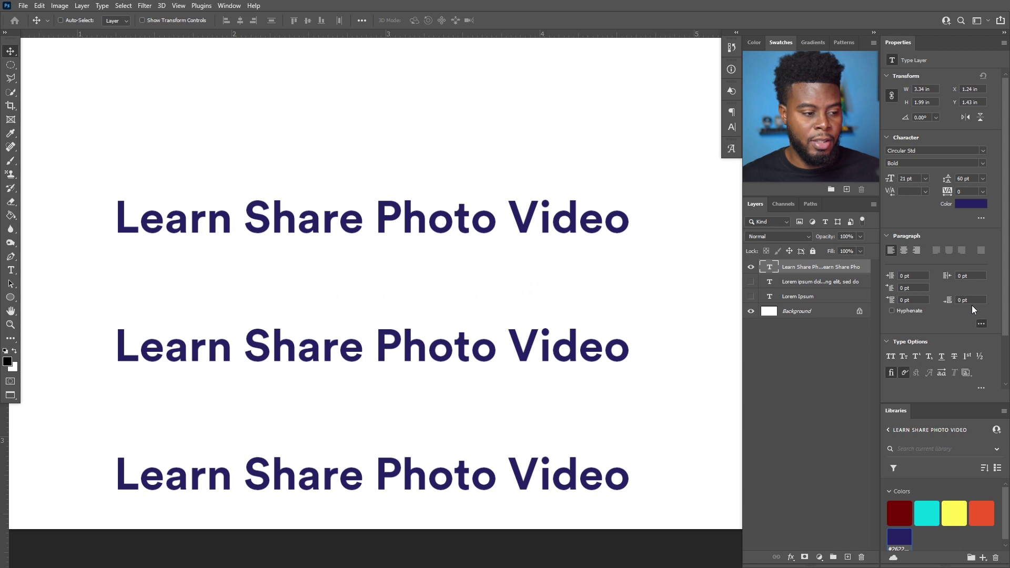
# Tighten the leading of the three text lines to 16 pt and then down to 4 pt.
pyautogui.click(984, 178)
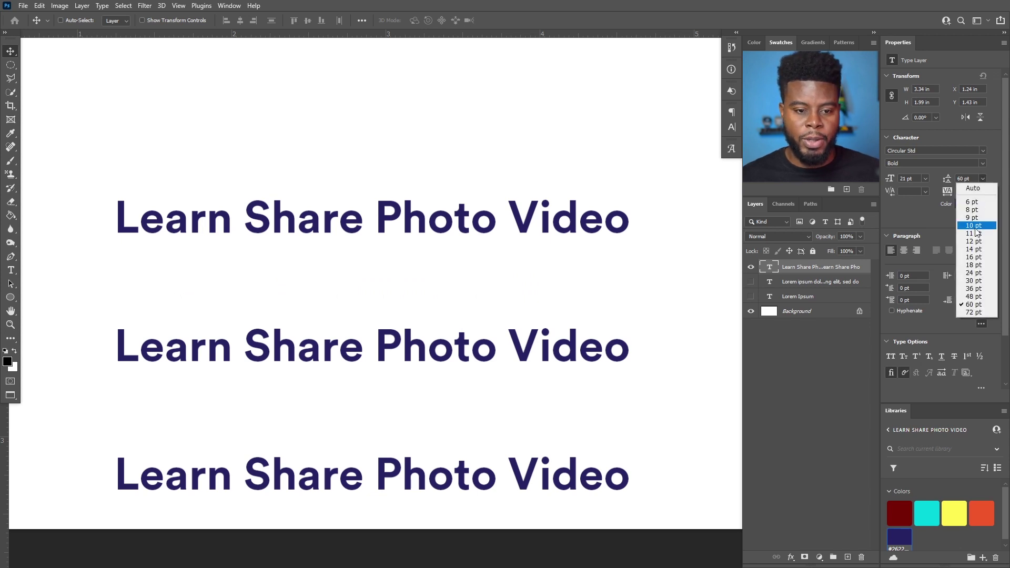
pyautogui.click(975, 177)
pyautogui.click(983, 179)
pyautogui.click(971, 212)
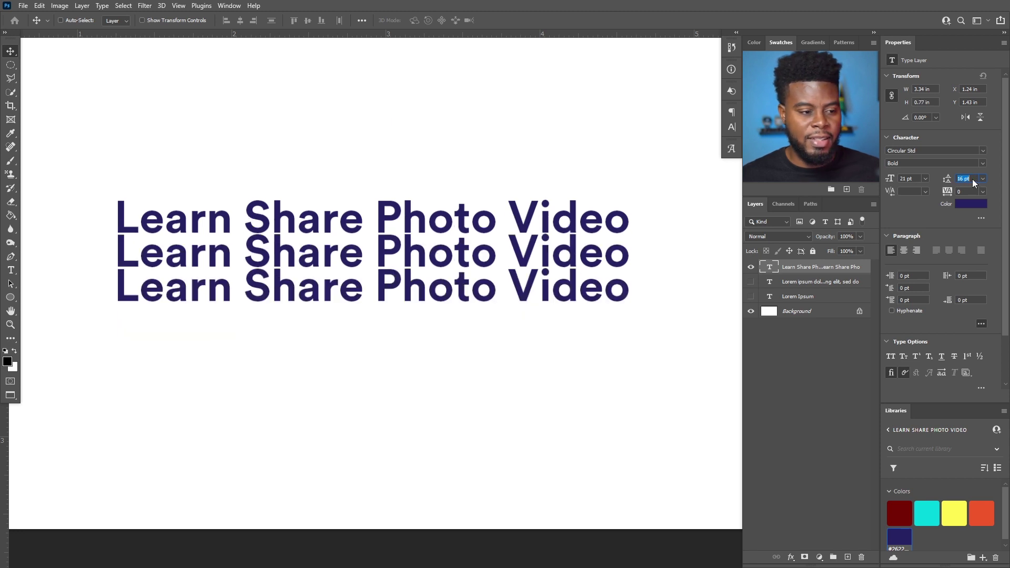
pyautogui.press('Down')
pyautogui.press('Down')
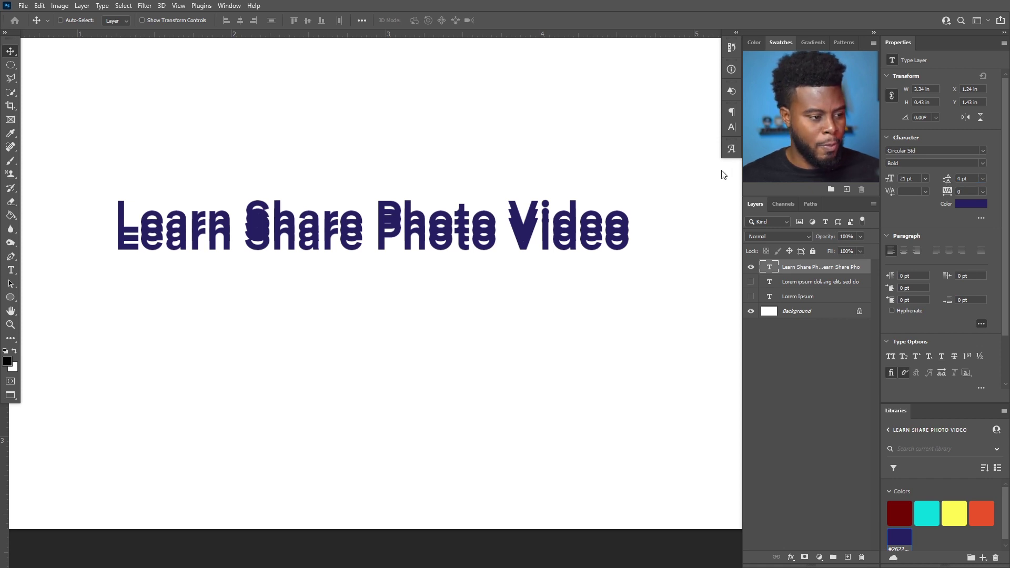
# Set the leading of the overlapping text lines to 60 pt.
pyautogui.write('60')
pyautogui.press('Return')
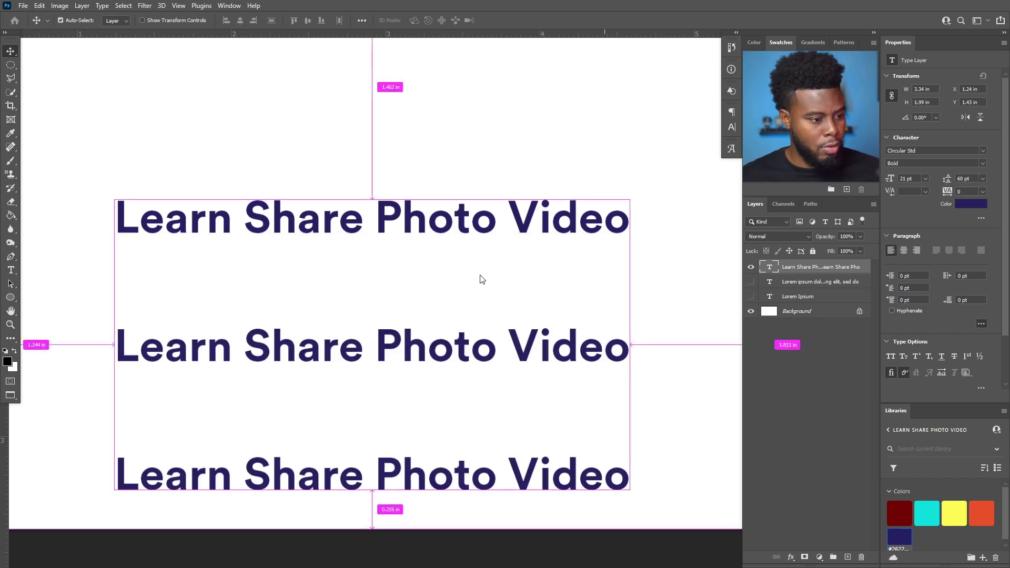
pyautogui.press('z')
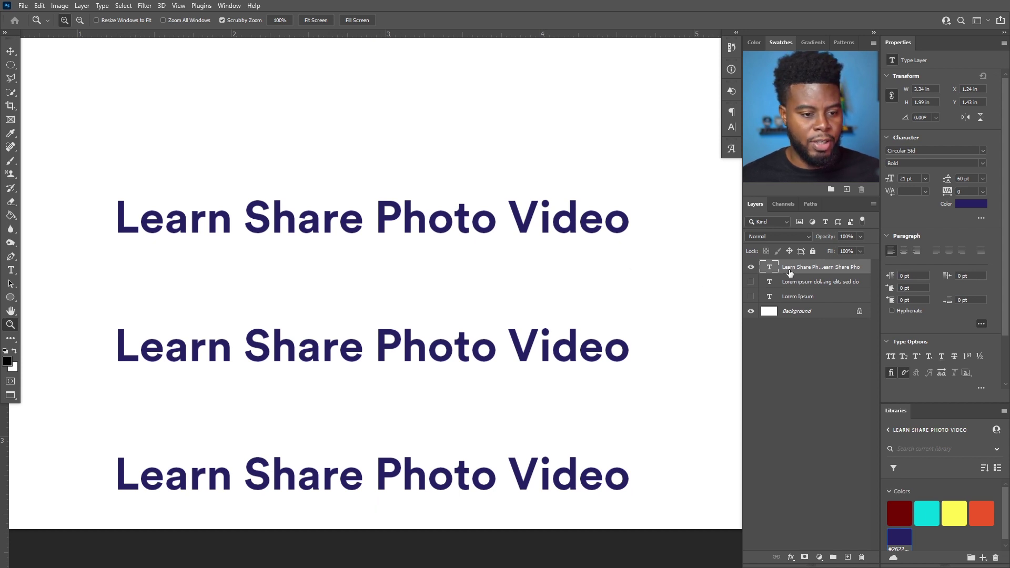
# Undo the last leading change and set the leading of the text lines to Auto.
pyautogui.hotkey('ctrl', 'z')
pyautogui.click(983, 179)
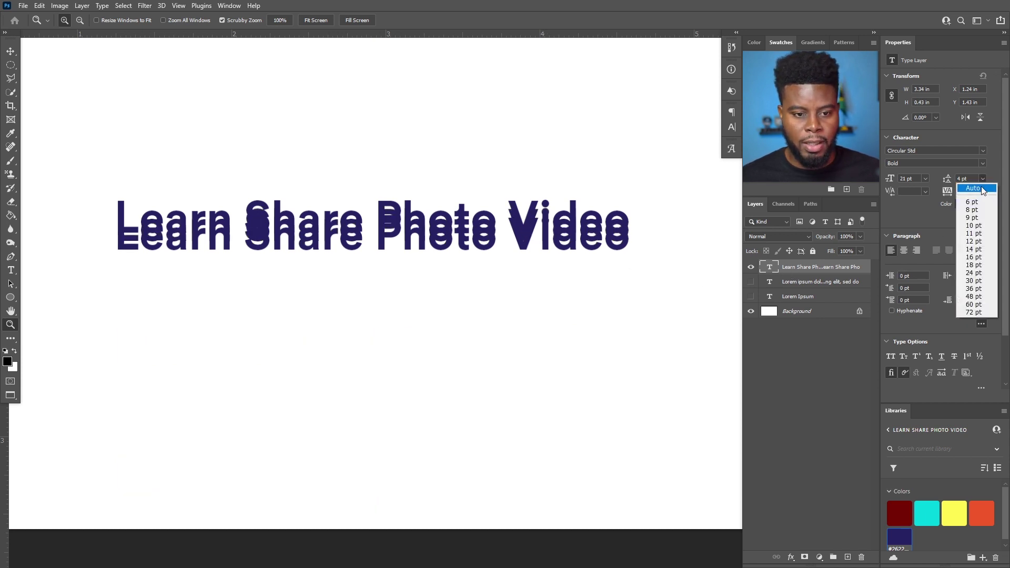
pyautogui.click(974, 189)
# Delete the second and third text lines and move the remaining line to about X 0.96 in, Y 1.67 in.
pyautogui.press('t')
pyautogui.moveTo(114, 271); pyautogui.dragTo(660, 347)
pyautogui.hotkey('ctrl', 'h')
pyautogui.press('BackSpace')
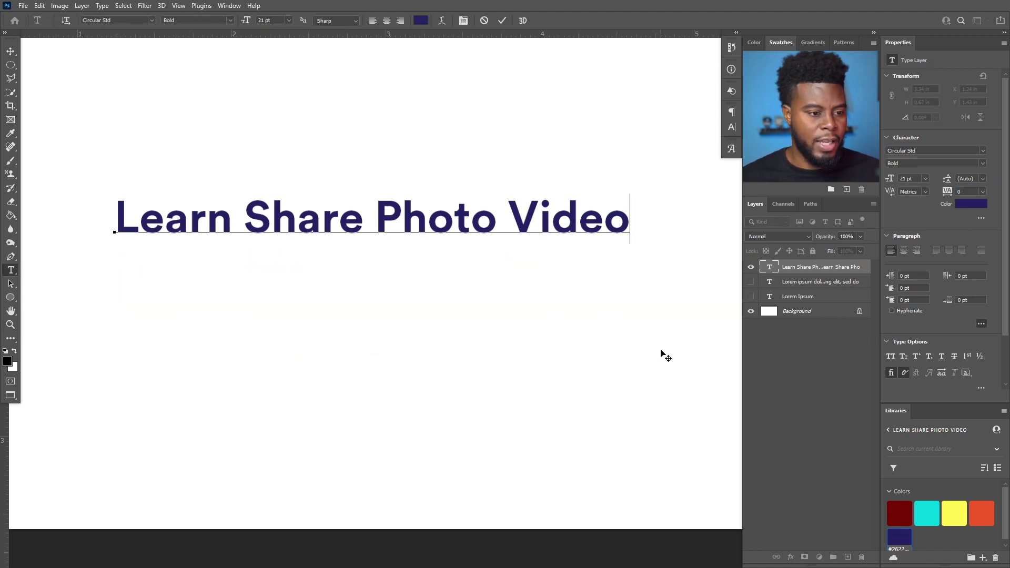
pyautogui.hotkey('ctrl', 'Return')
pyautogui.press('v')
pyautogui.moveTo(511, 232); pyautogui.dragTo(473, 266)
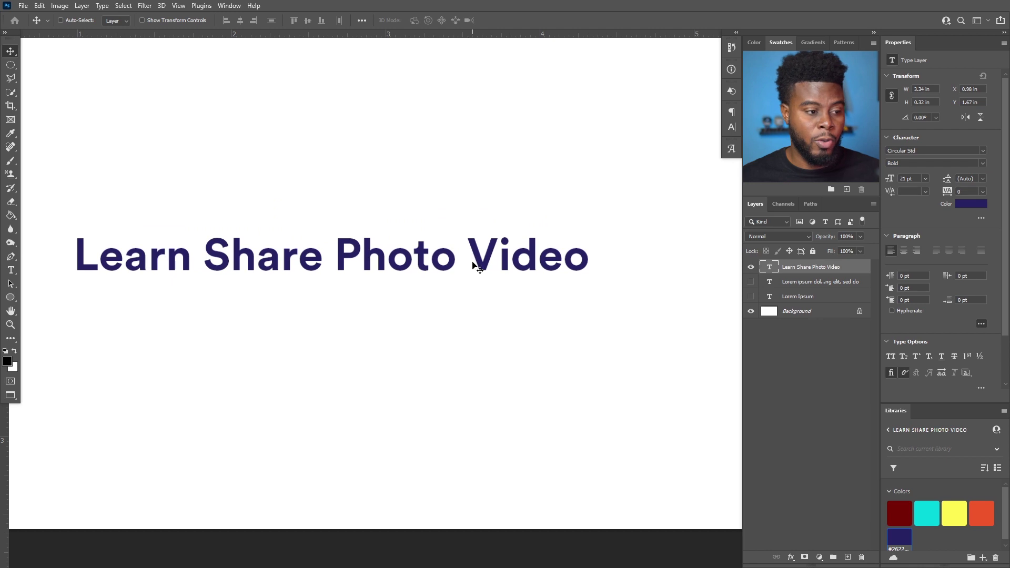
# Set the tracking of the "Learn Share Photo Video" text to 50 and then to 100.
pyautogui.scroll(-1, 471, 268)
pyautogui.scroll(2, 469, 260)
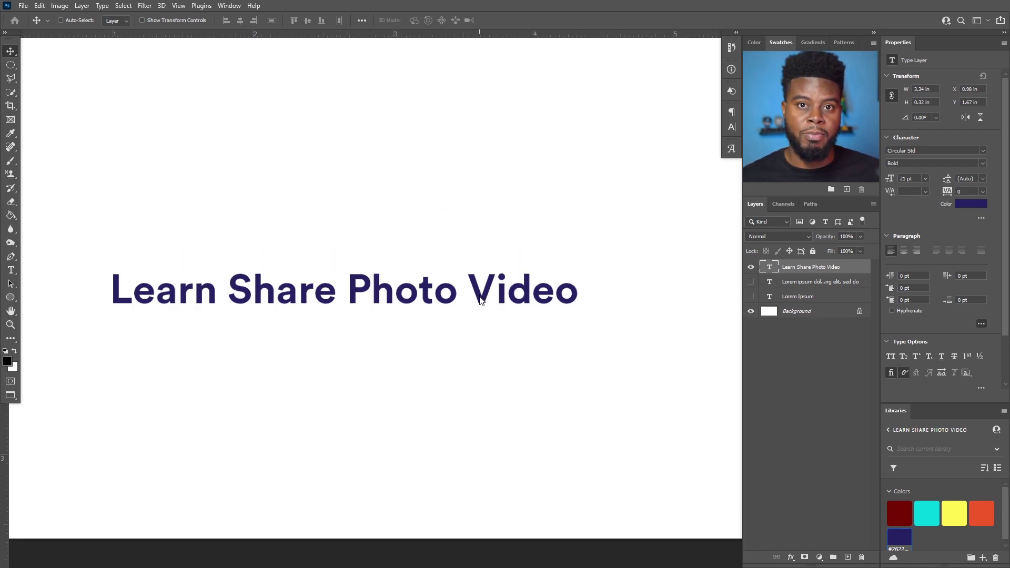
pyautogui.press('t')
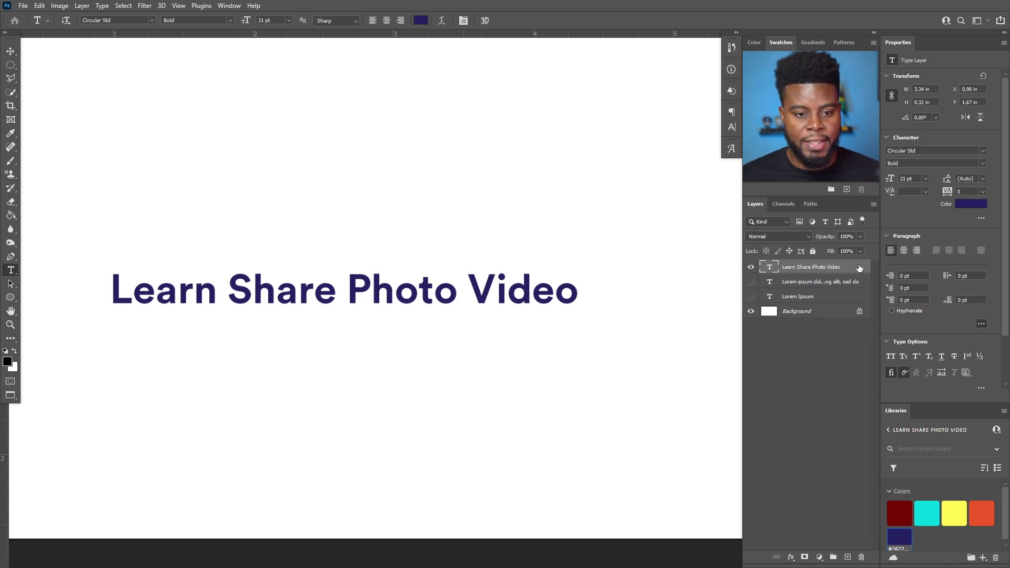
pyautogui.click(984, 190)
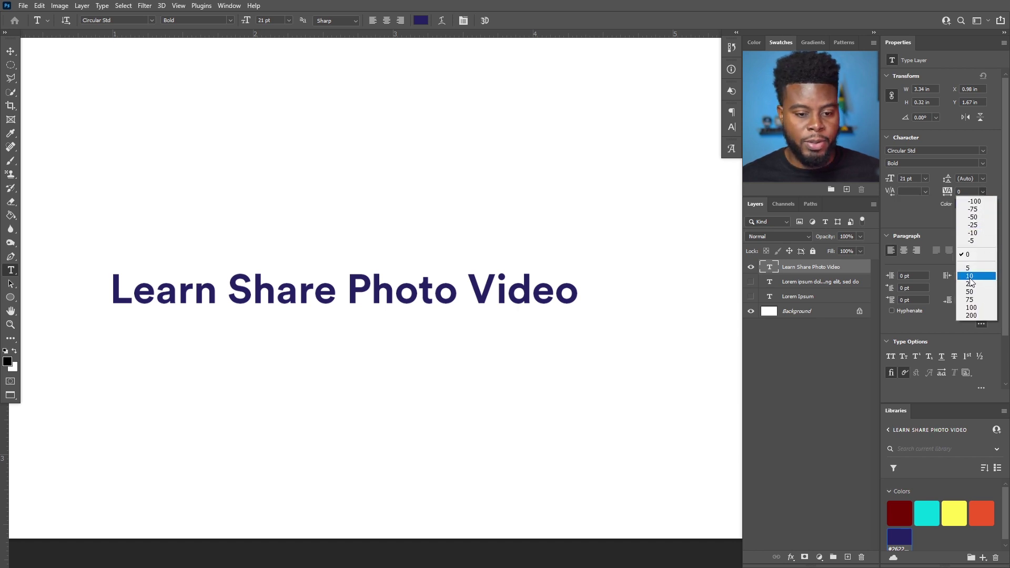
pyautogui.click(979, 293)
pyautogui.click(983, 191)
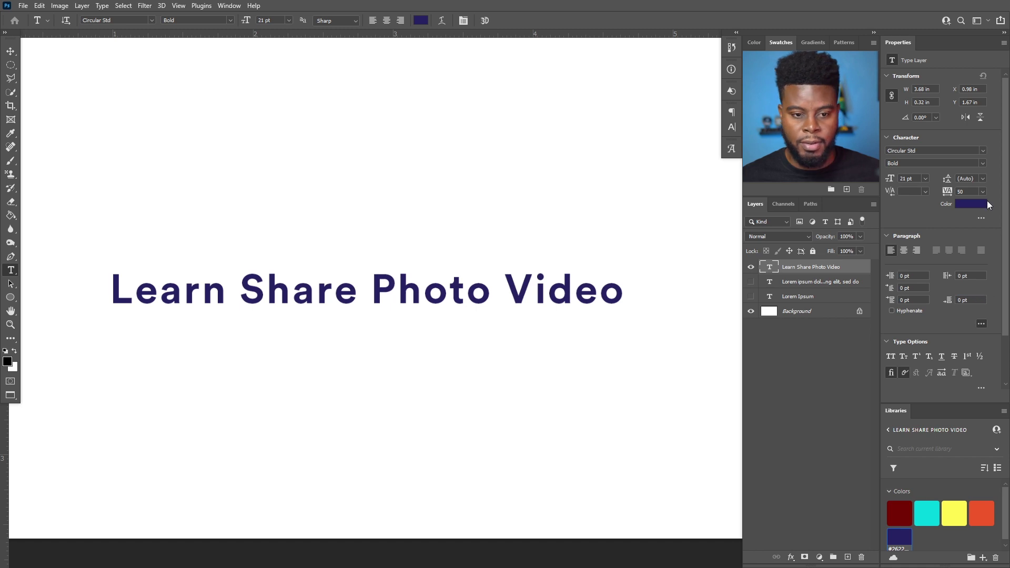
pyautogui.press('Return')
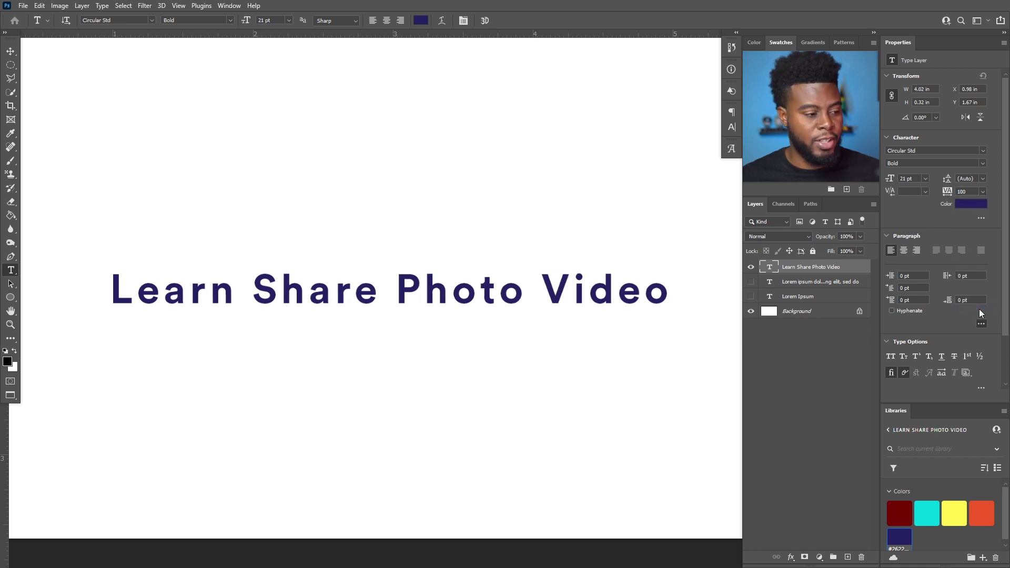
pyautogui.moveTo(260, 285); pyautogui.dragTo(379, 286)
pyautogui.click(355, 289)
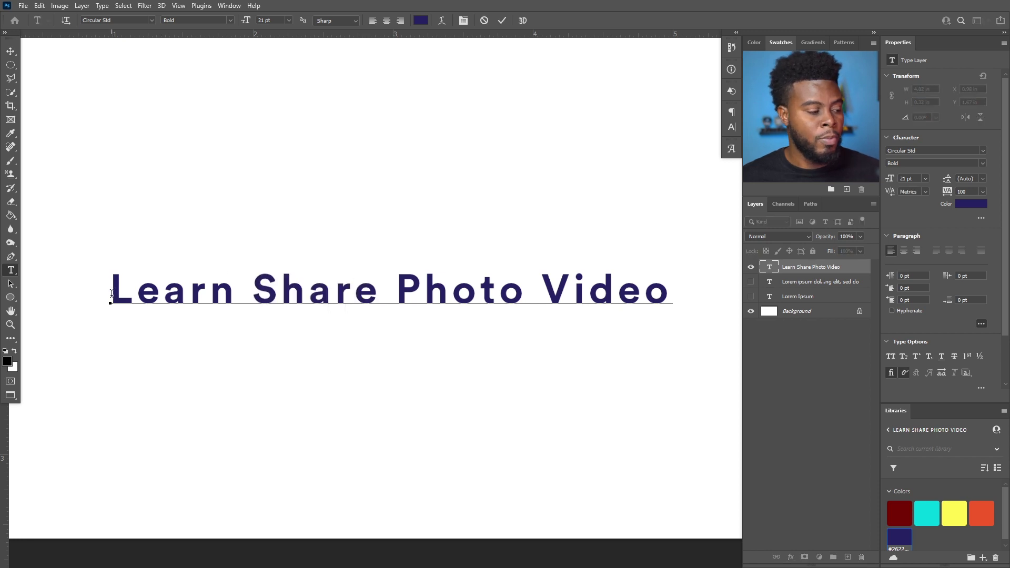
pyautogui.moveTo(111, 288); pyautogui.dragTo(374, 286)
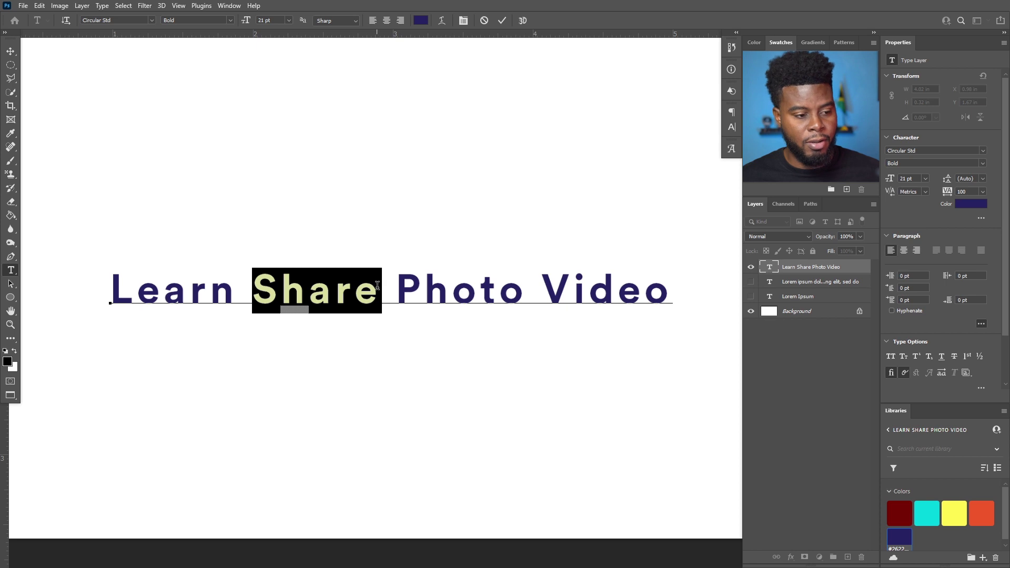
pyautogui.click(983, 192)
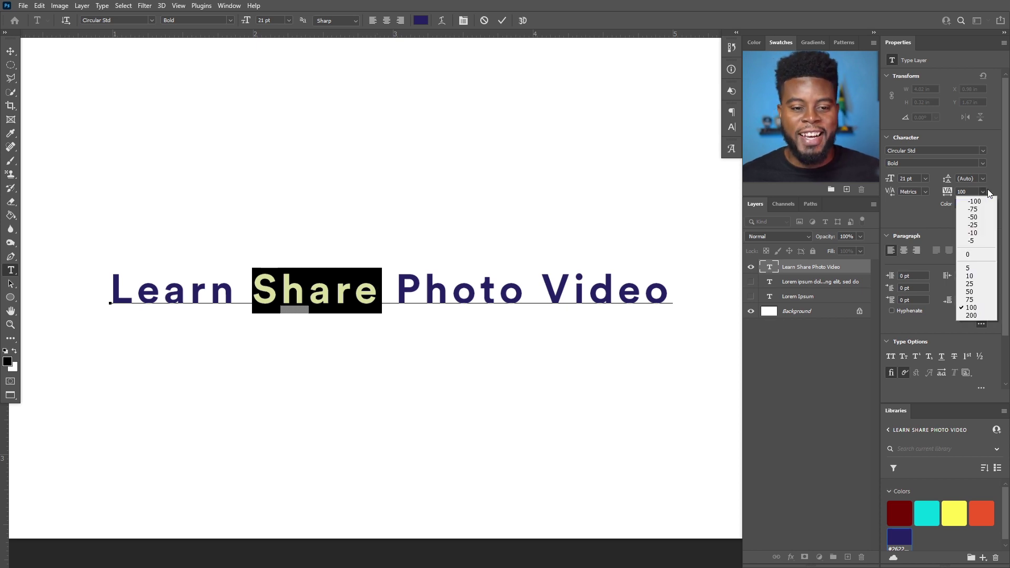
pyautogui.click(815, 268)
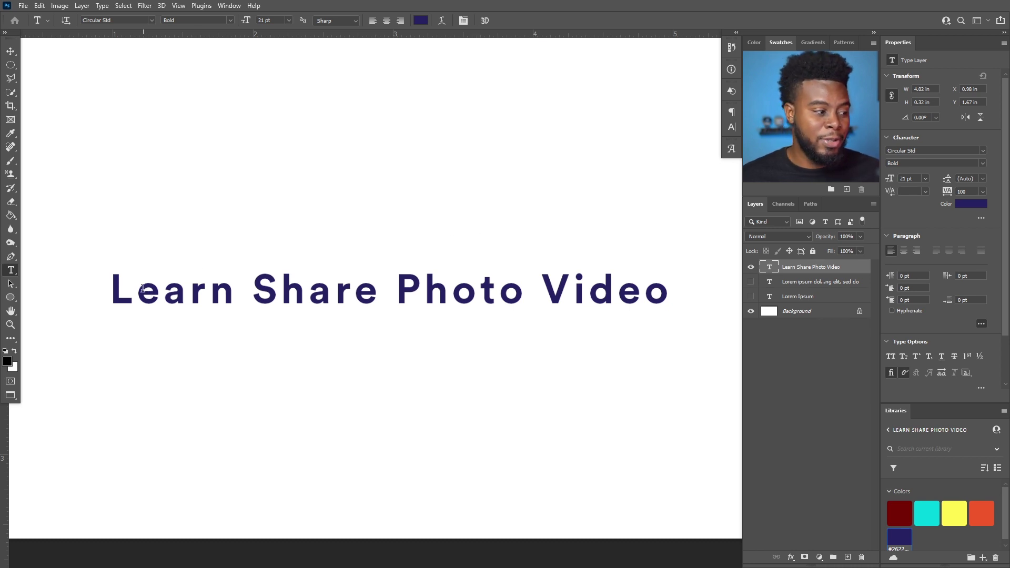
# Set the tracking of the whole "Learn Share Photo Video" text layer to 0.
pyautogui.click(983, 192)
pyautogui.click(971, 254)
pyautogui.click(971, 254)
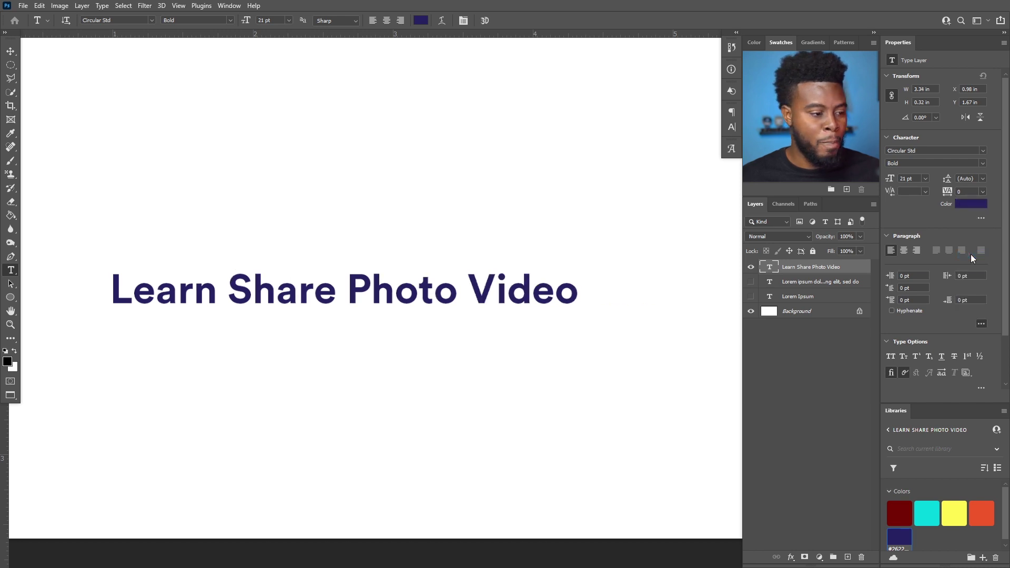
# Insert a space between each letter of the word "Learn" so it reads "L e a r n", and commit the edit.
pyautogui.click(135, 286)
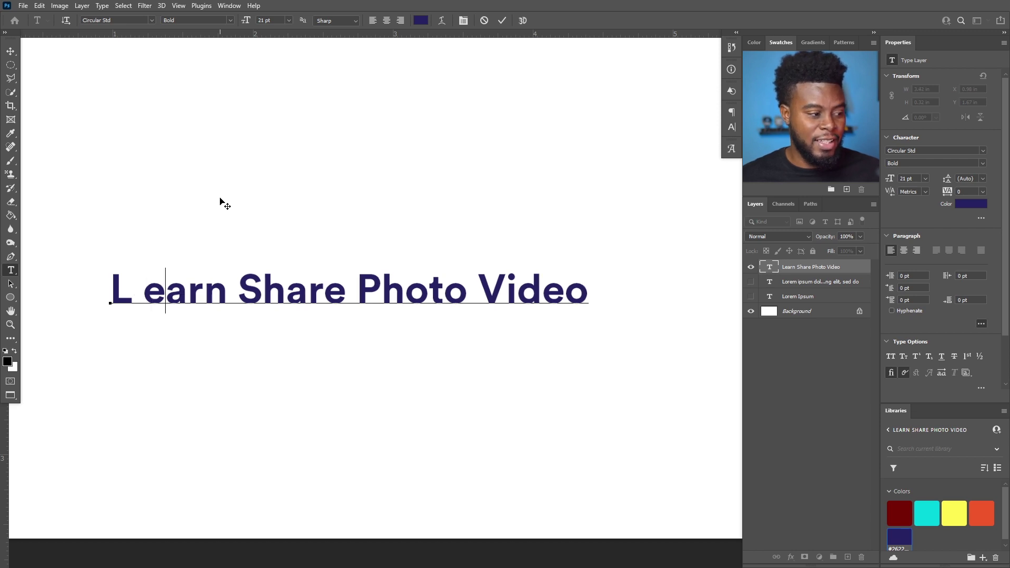
pyautogui.press('Right')
pyautogui.press('Right')
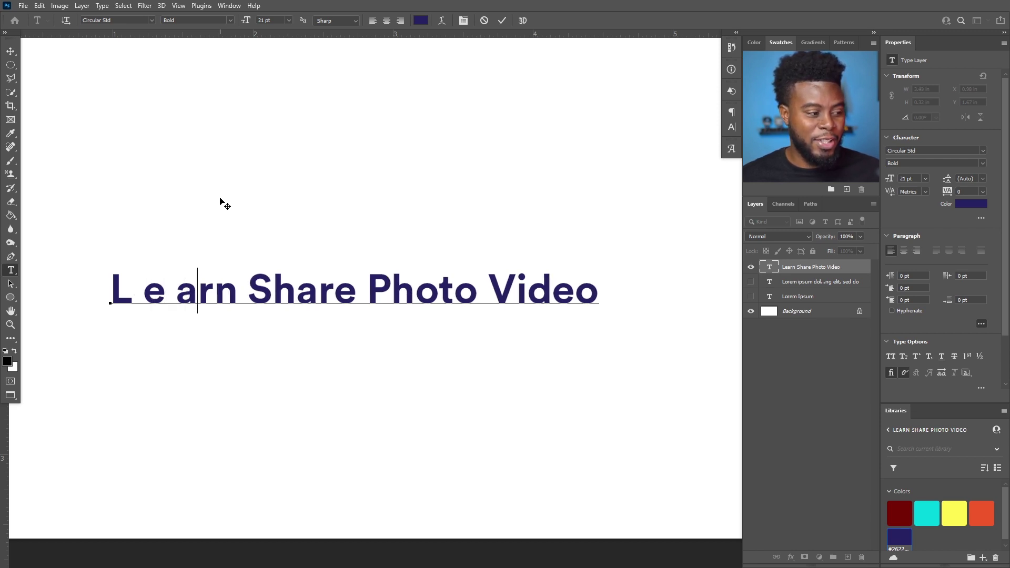
pyautogui.press('Right')
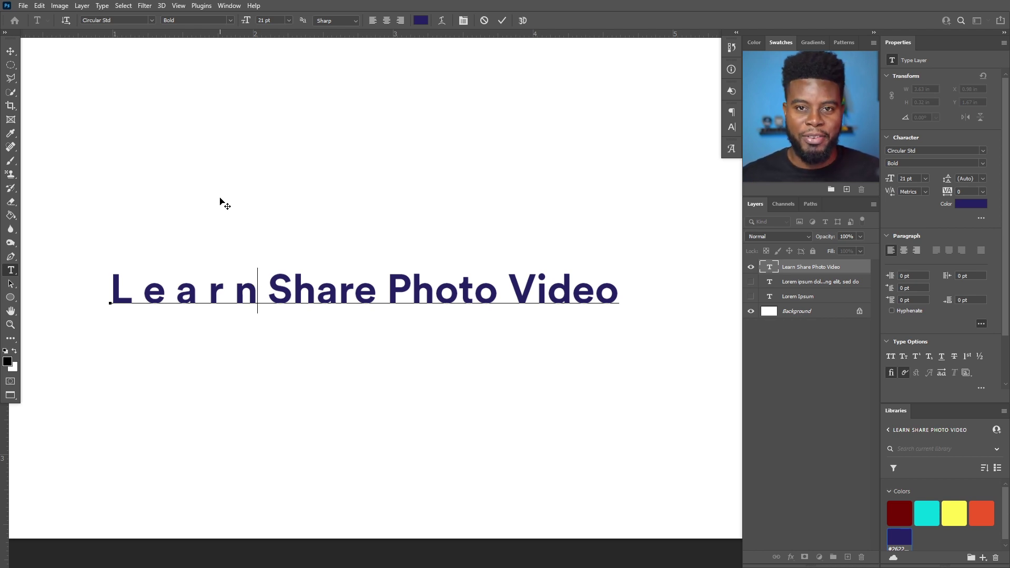
pyautogui.click(812, 266)
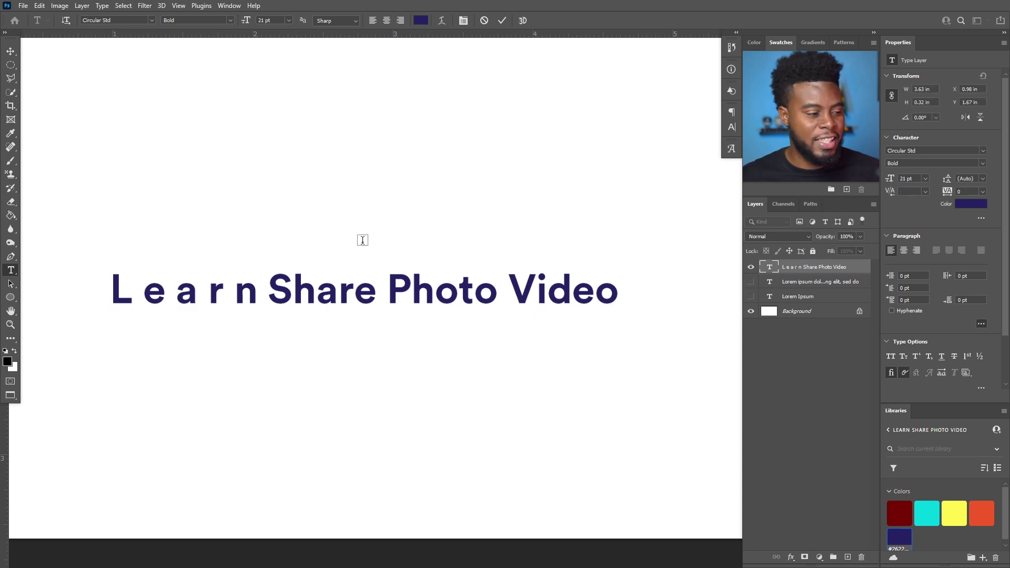
# Remove the spaced-out letters and retype them so the first word reads "Learn", and commit the text.
pyautogui.moveTo(266, 288); pyautogui.dragTo(131, 290)
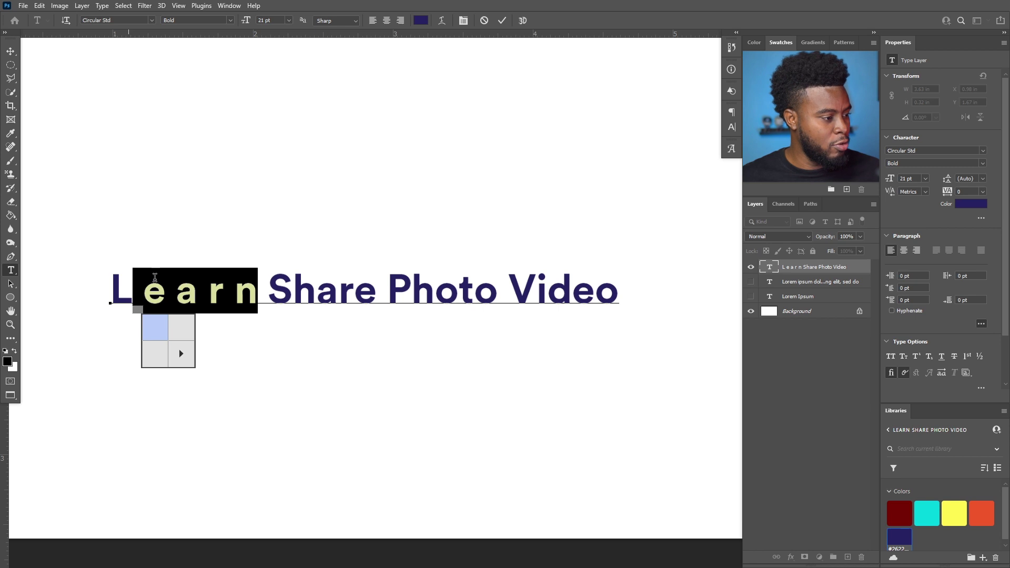
pyautogui.click(175, 286)
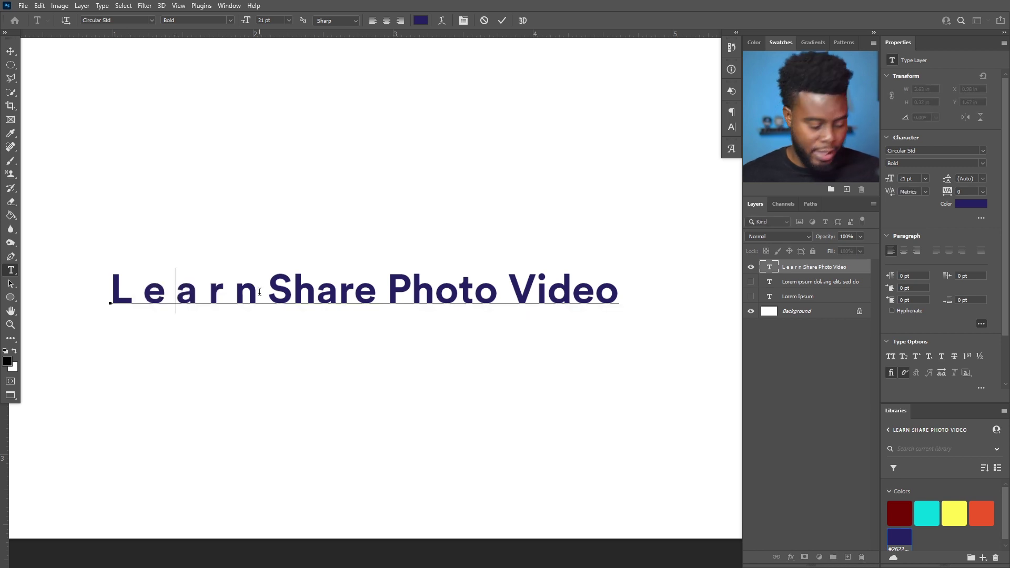
pyautogui.press('Delete')
pyautogui.write('earn')
pyautogui.press('Delete')
pyautogui.press('BackSpace')
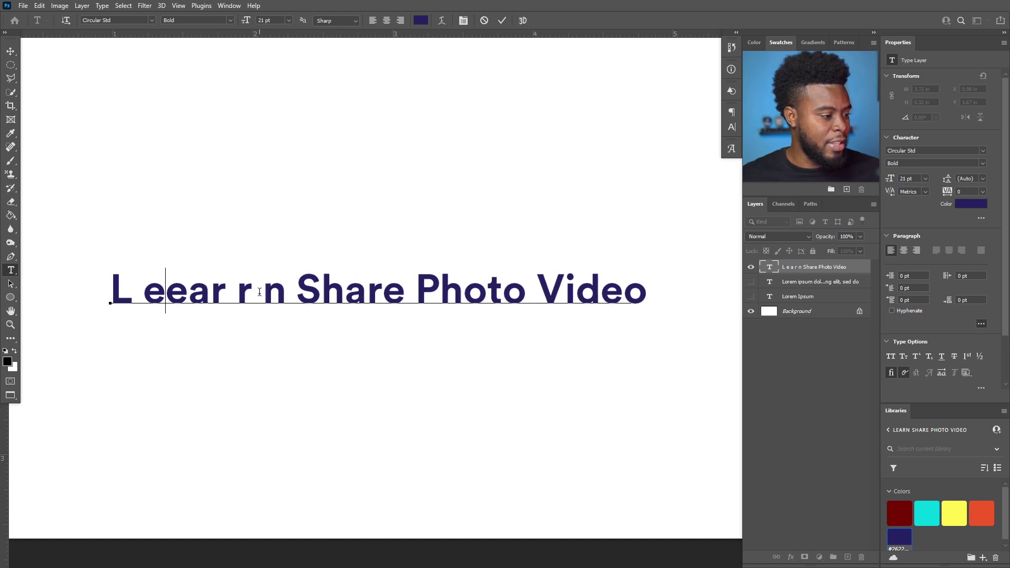
pyautogui.press('BackSpace')
pyautogui.press('Delete')
pyautogui.press('Delete')
pyautogui.press('Delete')
pyautogui.press('BackSpace')
pyautogui.write('earn')
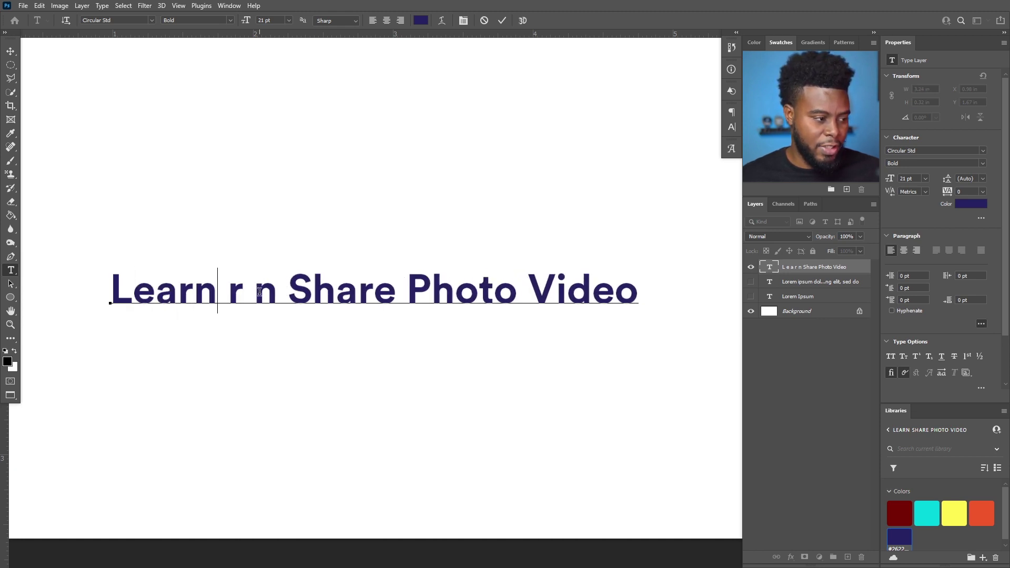
pyautogui.press('Delete')
pyautogui.press('Delete')
pyautogui.press('Delete')
pyautogui.press('Delete')
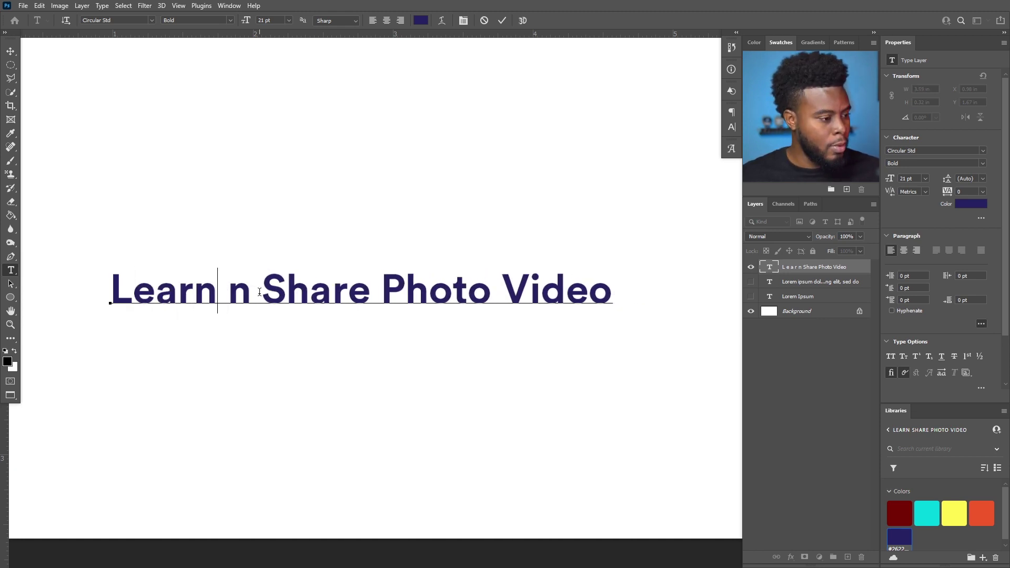
pyautogui.hotkey('ctrl', 'Return')
pyautogui.press('v')
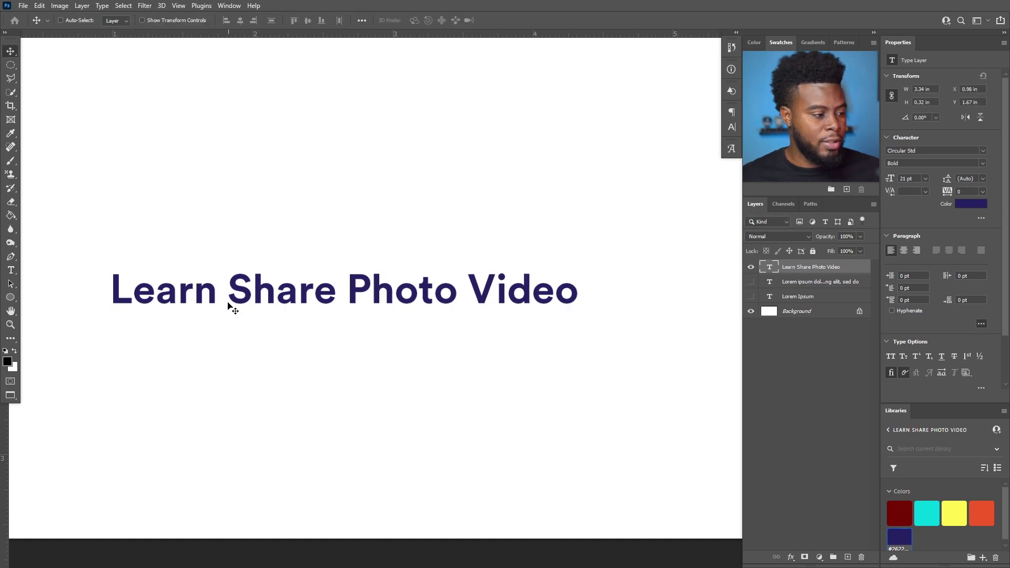
# Increase the kerning between the "r" and "n" of "Learn" to 143 and commit the text.
pyautogui.press('t')
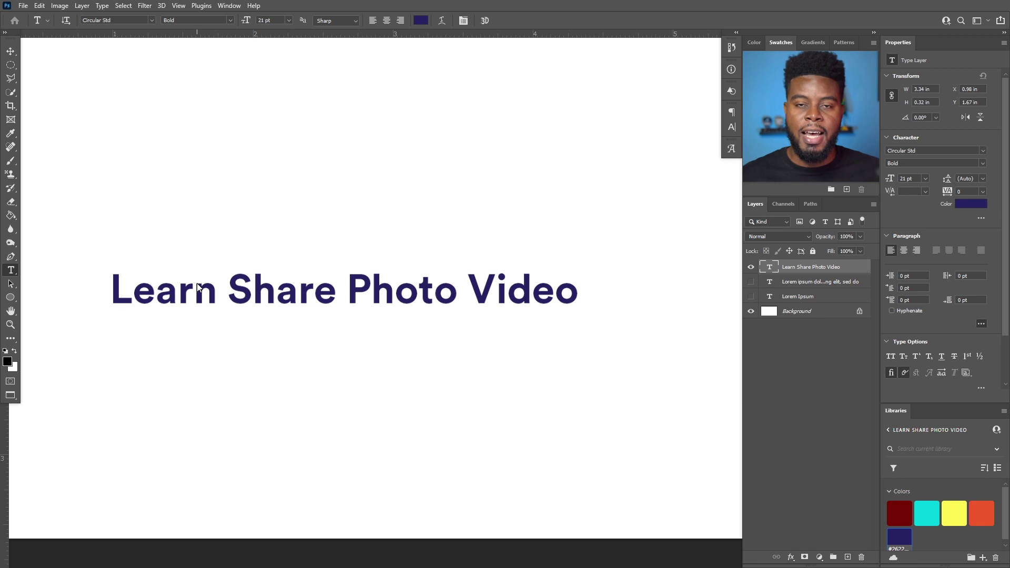
pyautogui.click(194, 287)
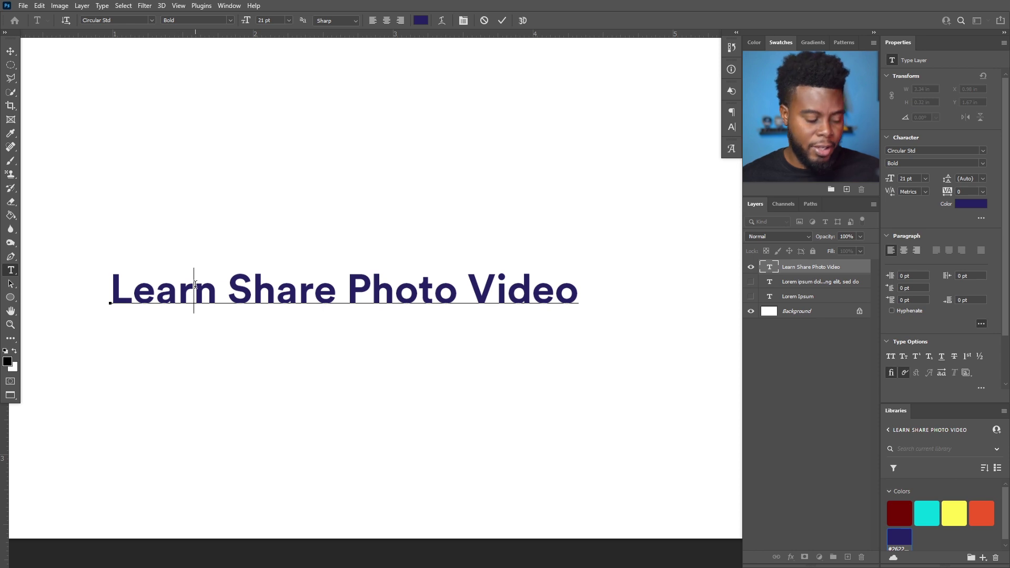
pyautogui.hotkey('alt', 'Right')
pyautogui.hotkey('alt', 'Right')
pyautogui.hotkey('alt', 'Right')
pyautogui.hotkey('alt', 'Right')
pyautogui.hotkey('alt', 'Right')
pyautogui.hotkey('alt', 'Right')
pyautogui.hotkey('alt', 'Right')
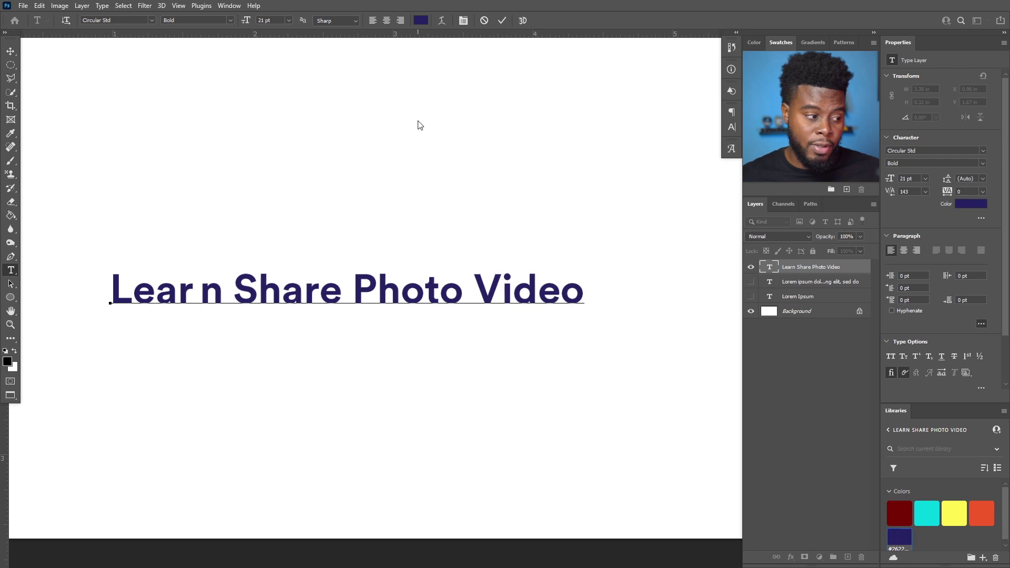
pyautogui.click(788, 268)
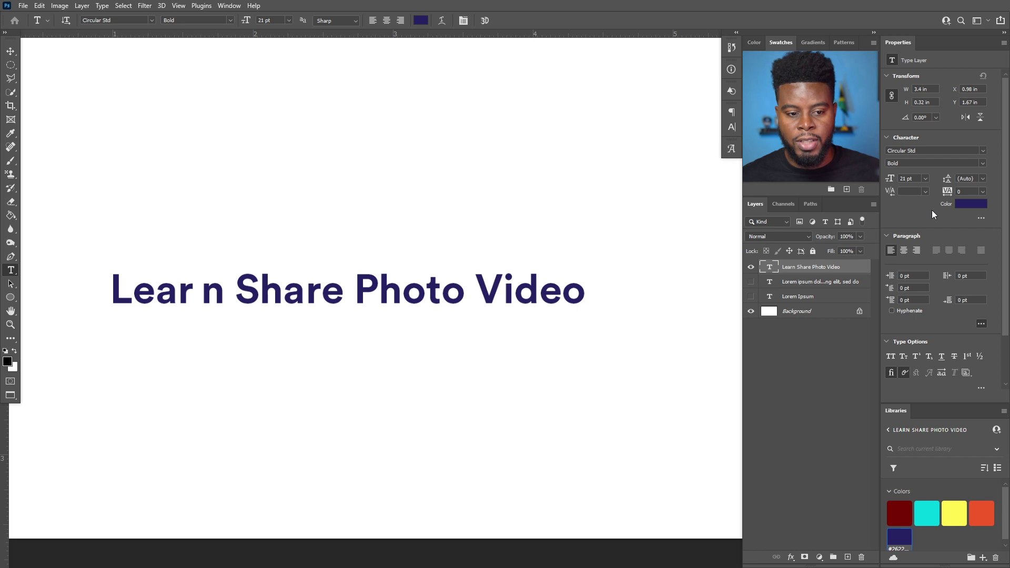
pyautogui.click(925, 190)
pyautogui.click(924, 189)
pyautogui.click(925, 189)
pyautogui.click(925, 190)
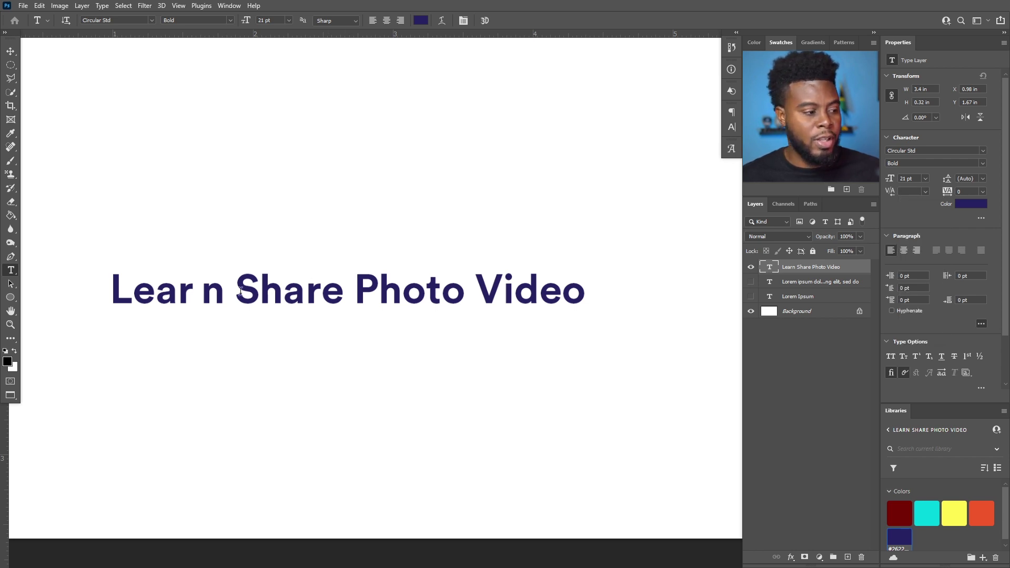
# Delete and retype the "r" in "Learn" to clear its custom kerning.
pyautogui.click(200, 293)
pyautogui.press('BackSpace')
pyautogui.write('r')
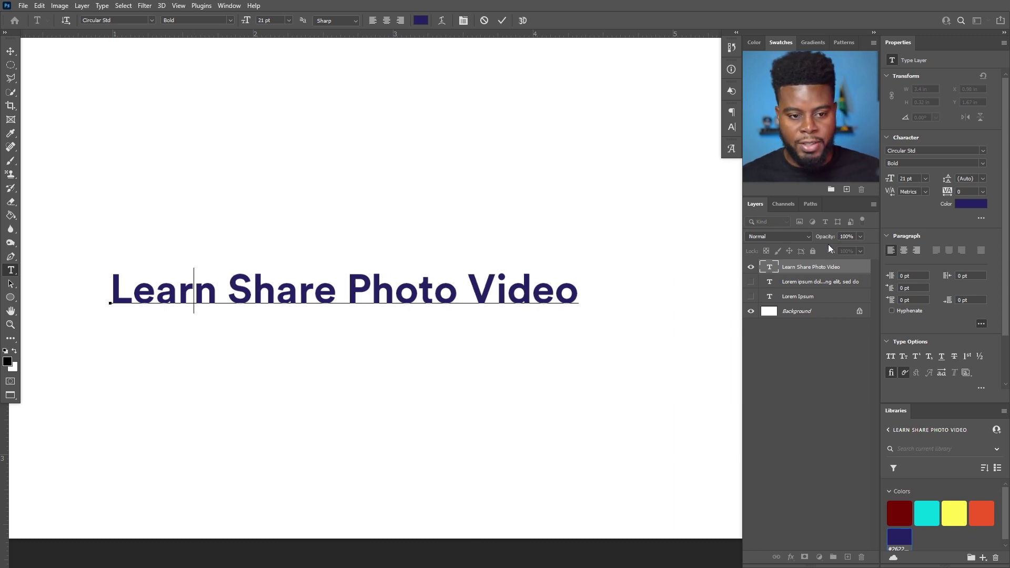
# Set the kerning between the "r" and "n" of "Learn" to 100 and then 200, and reset the text's kerning to 0.
pyautogui.click(926, 192)
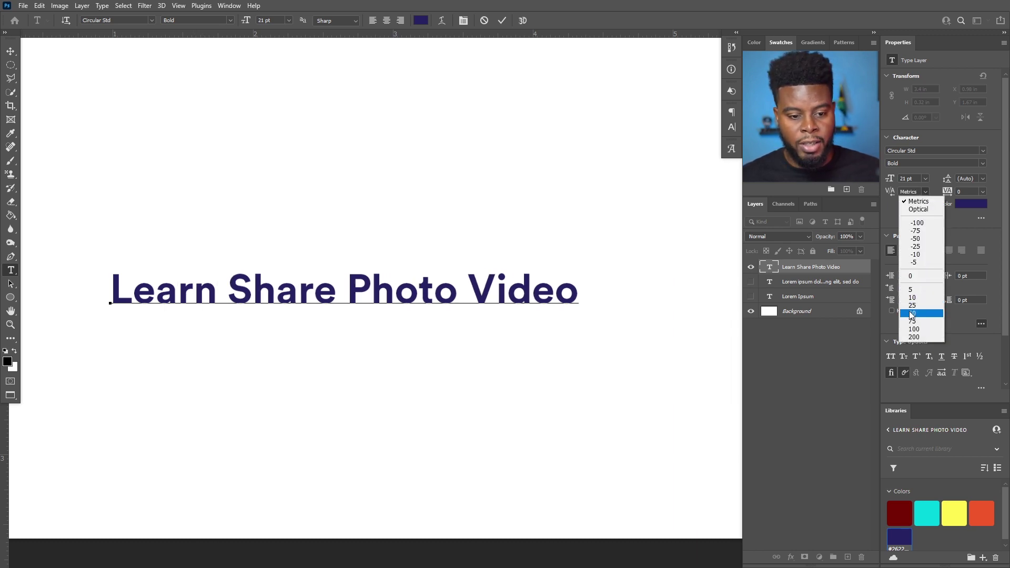
pyautogui.click(914, 329)
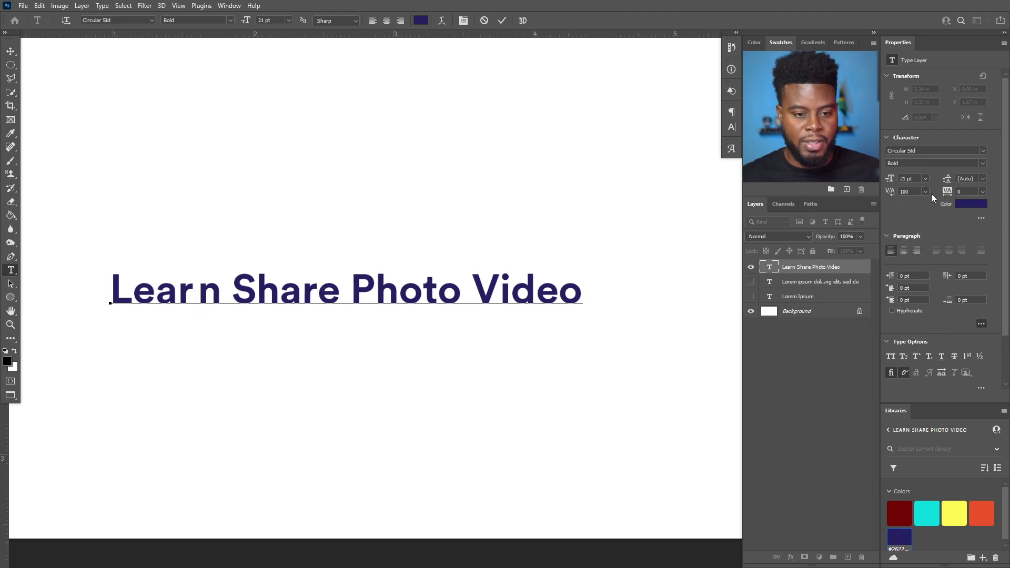
pyautogui.click(927, 193)
pyautogui.click(917, 337)
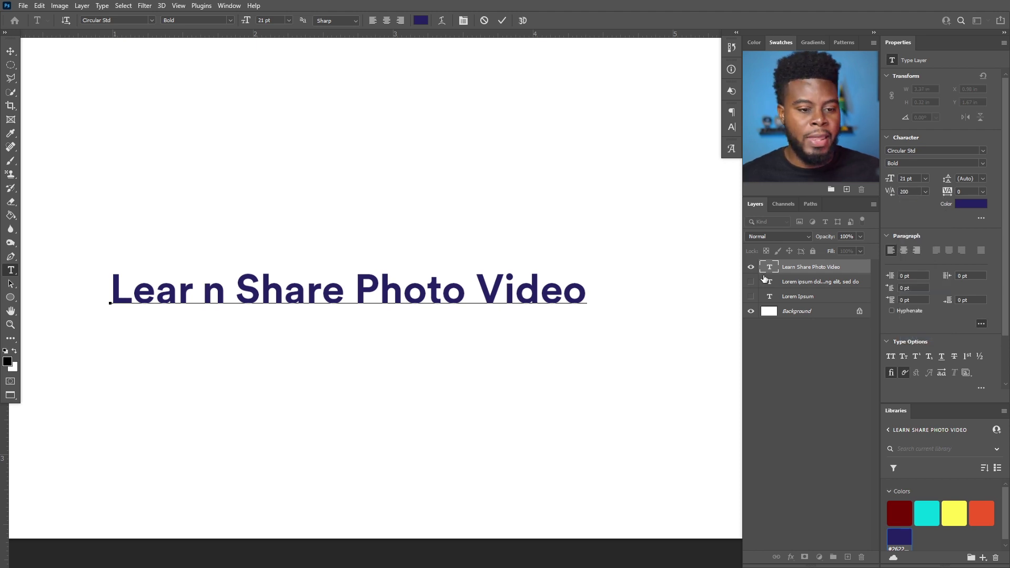
pyautogui.click(819, 267)
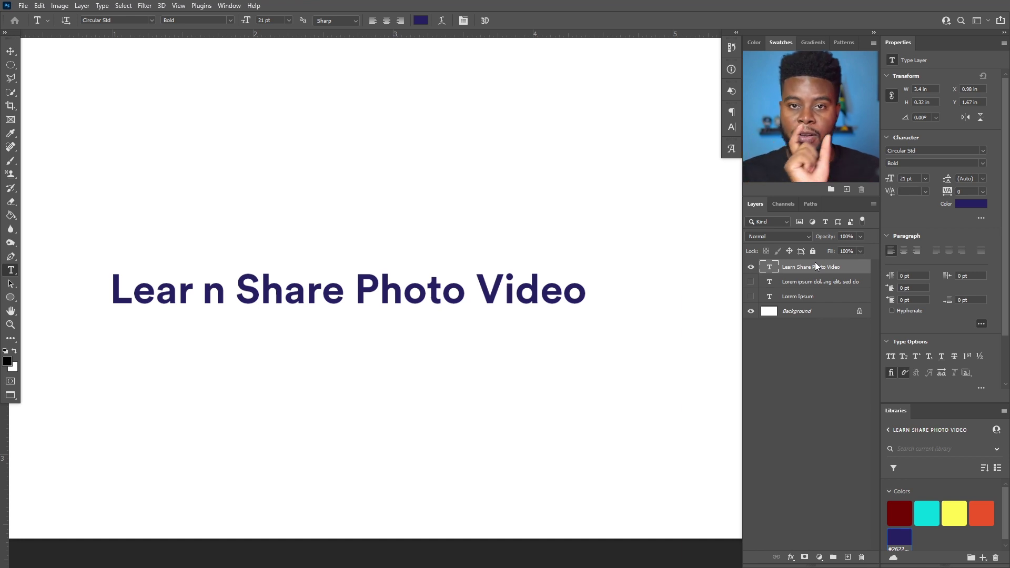
pyautogui.hotkey('ctrl', 'shift', 'q')
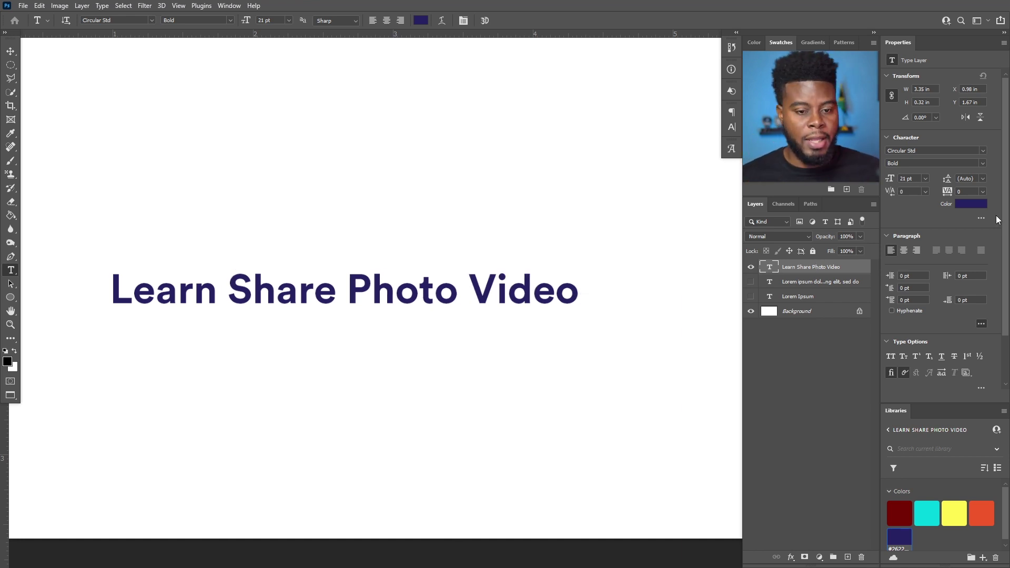
# Show the additional character options and set the text's vertical scale to 150% and then back to 100%.
pyautogui.click(981, 218)
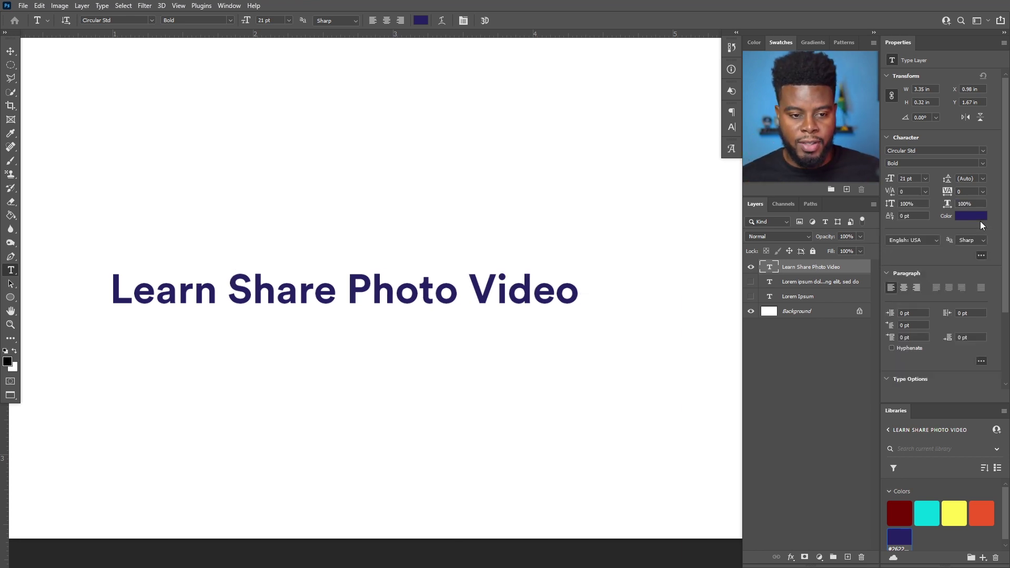
pyautogui.click(916, 203)
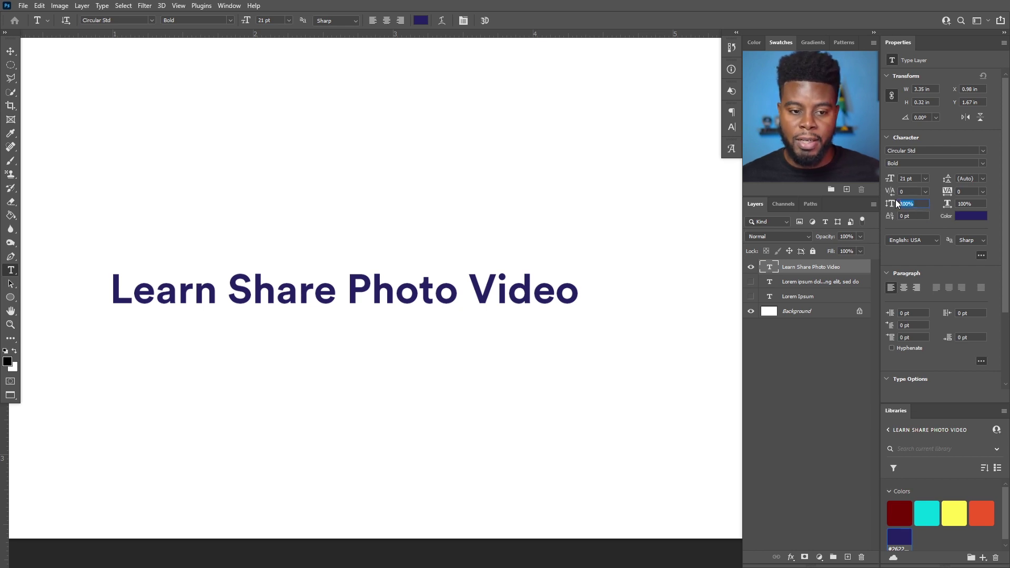
pyautogui.write('150')
pyautogui.press('Return')
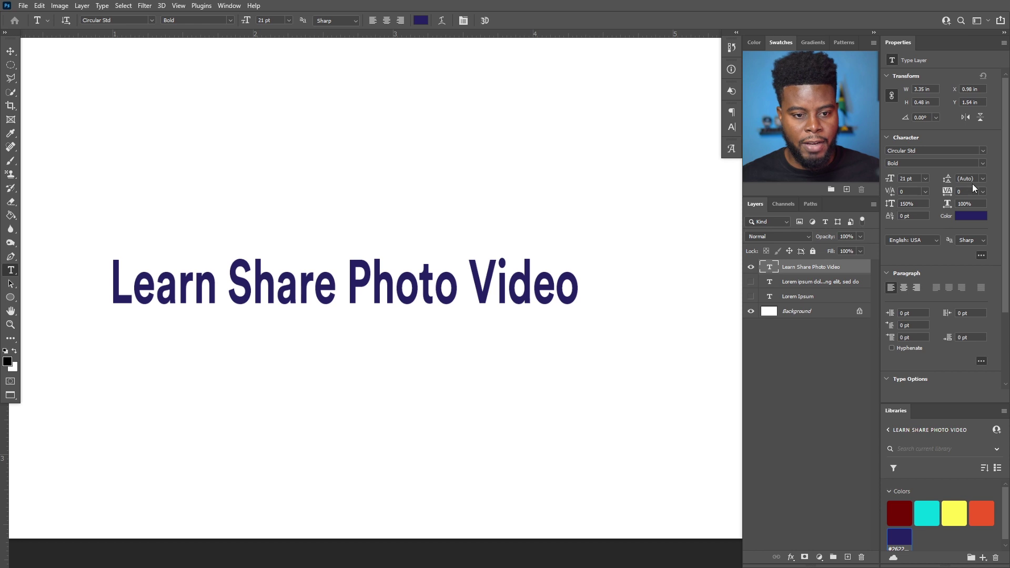
pyautogui.write('100')
pyautogui.press('Return')
# Set the horizontal scale of the text to 150% and then to 1000%.
pyautogui.click(979, 203)
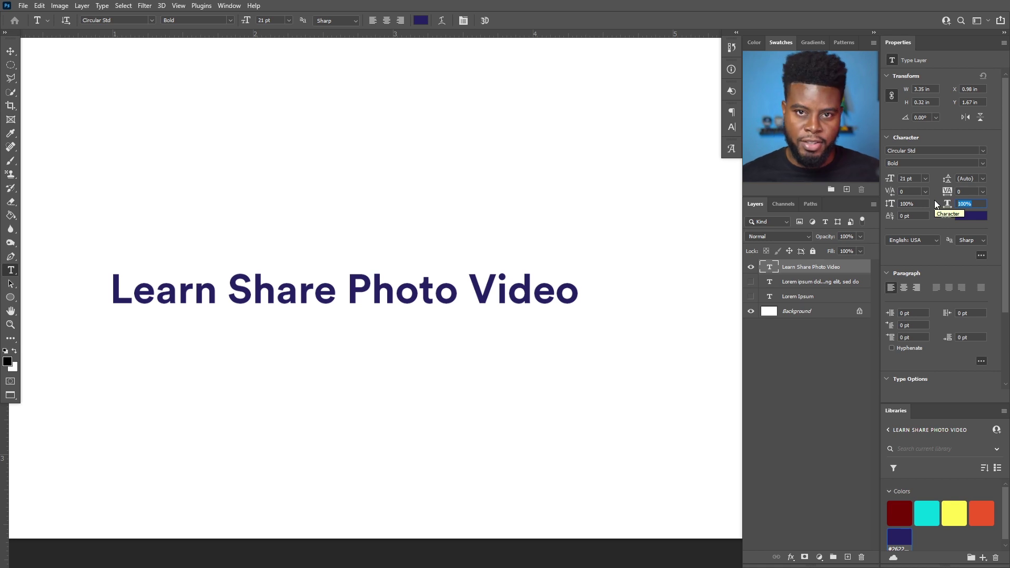
pyautogui.write('150')
pyautogui.press('Return')
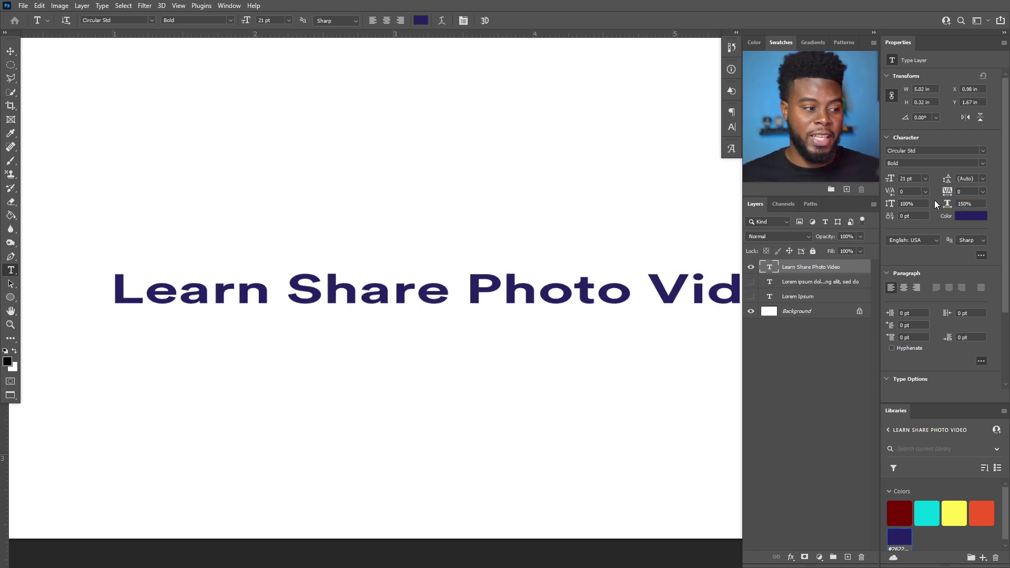
pyautogui.click(969, 204)
pyautogui.write('1000')
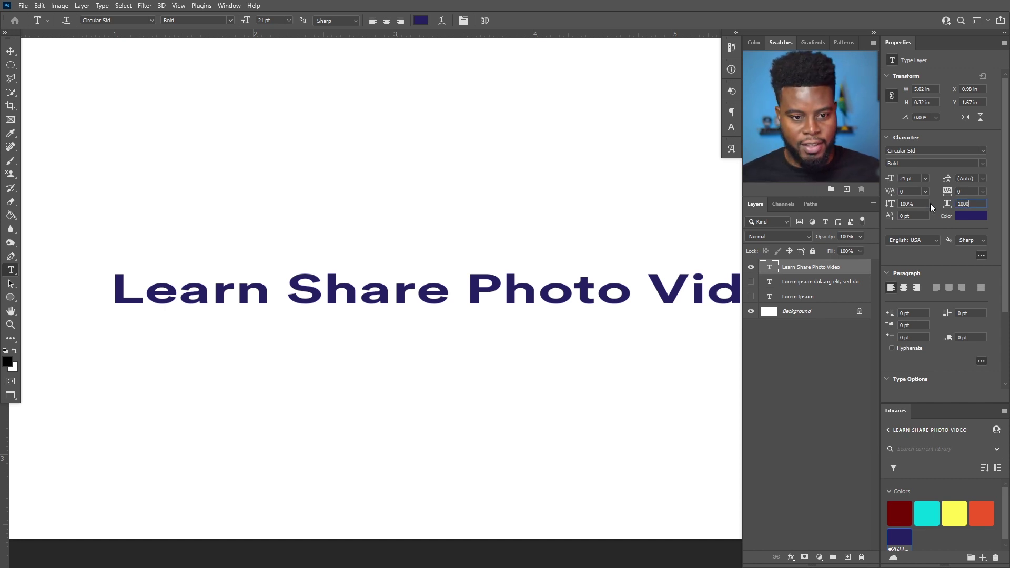
pyautogui.press('Return')
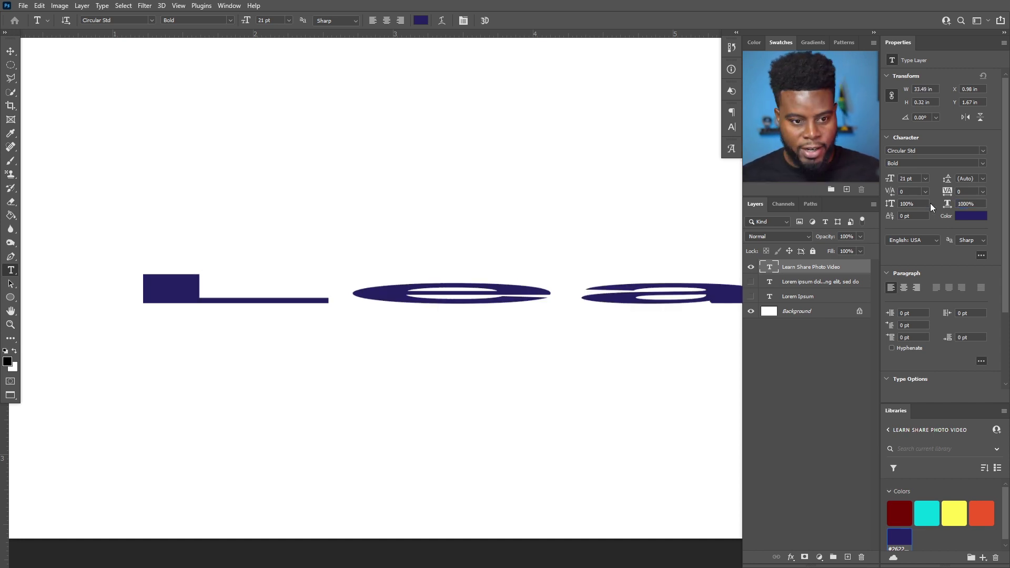
# Restore the text's horizontal scale to 100%.
pyautogui.click(971, 204)
pyautogui.write('10')
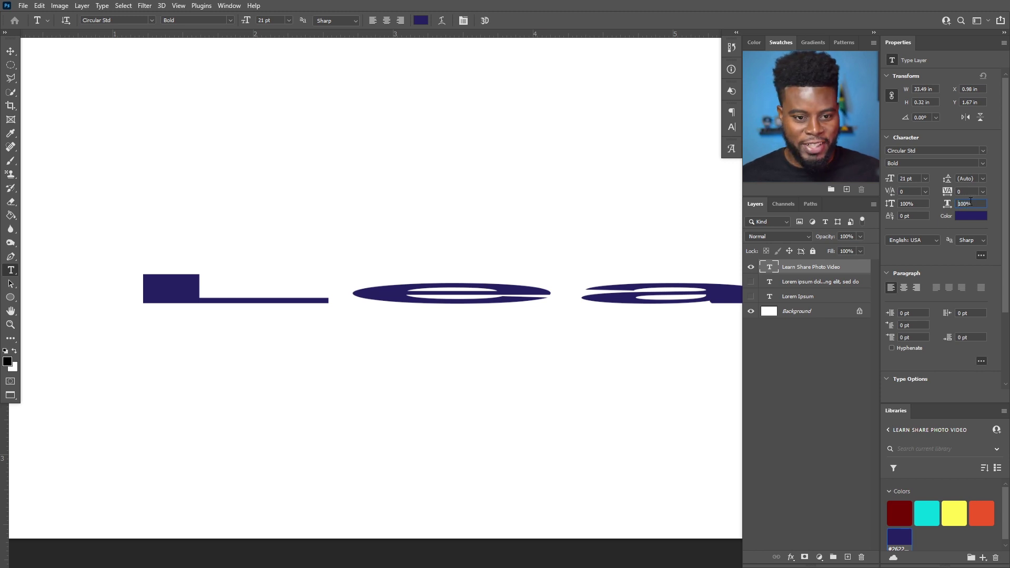
pyautogui.write('0')
pyautogui.press('Return')
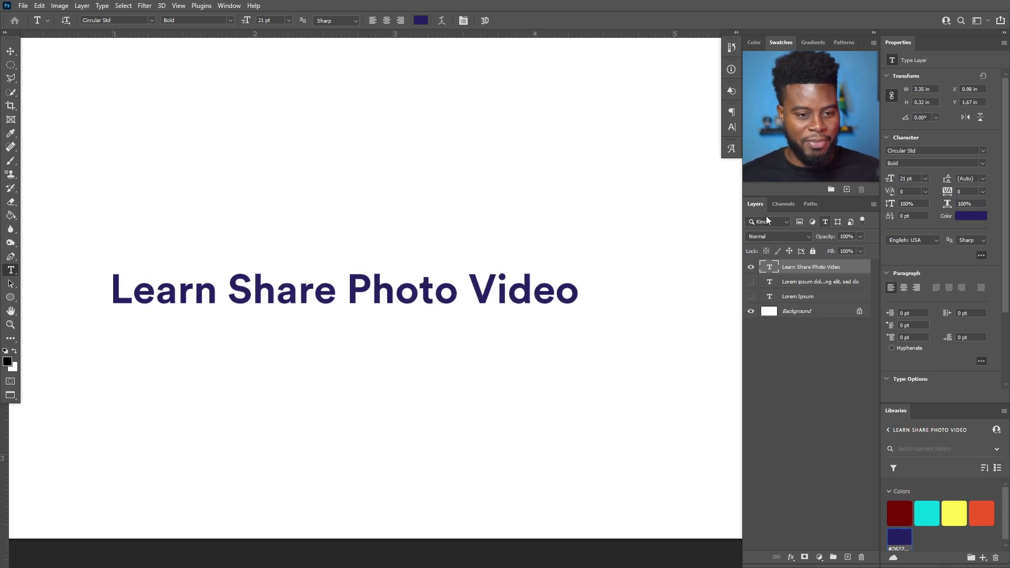
# Switch the font style of the "Learn Share Photo Video" text through Book, Medium and Bold, ending on Black.
pyautogui.click(984, 163)
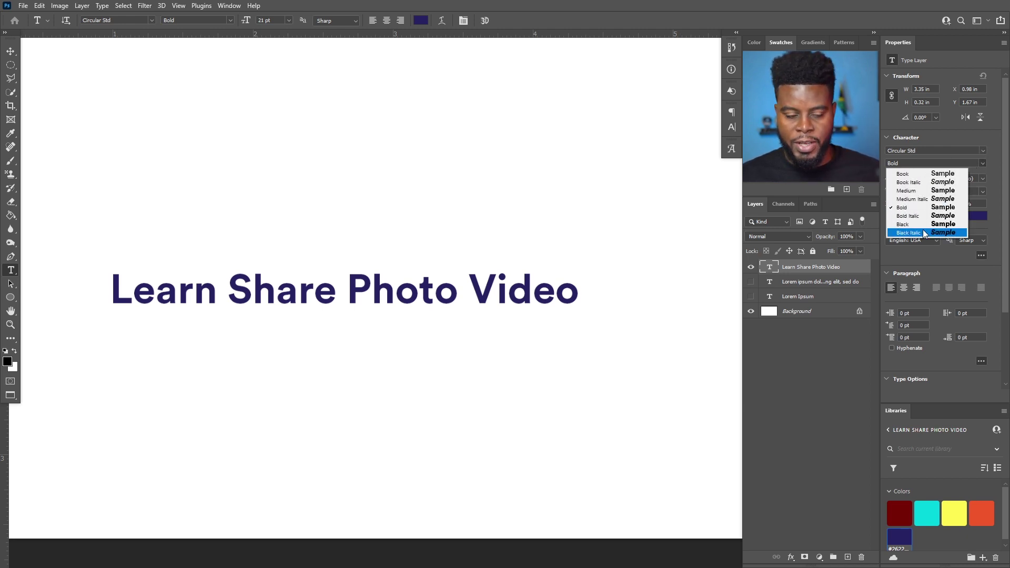
pyautogui.click(986, 163)
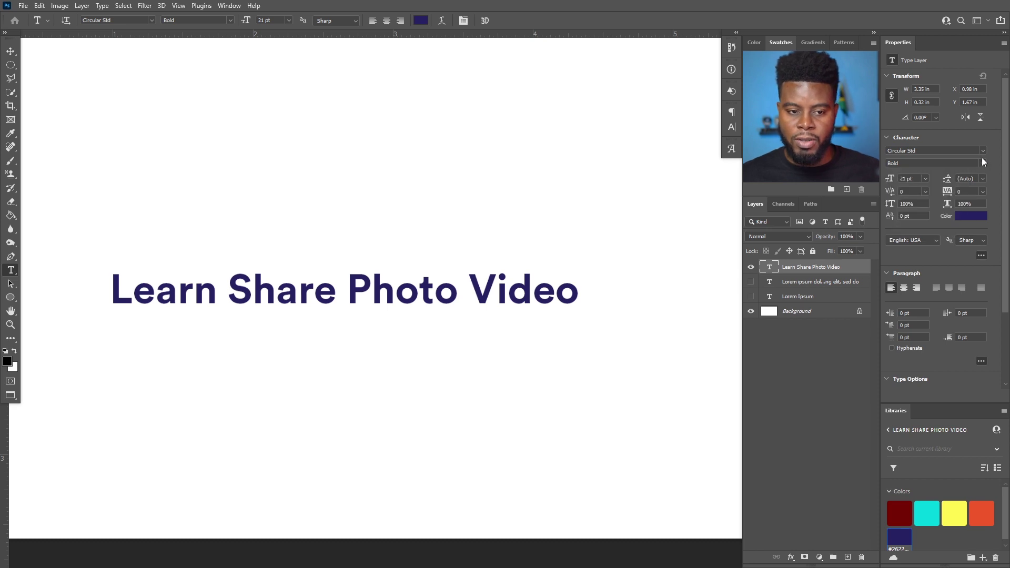
pyautogui.click(985, 163)
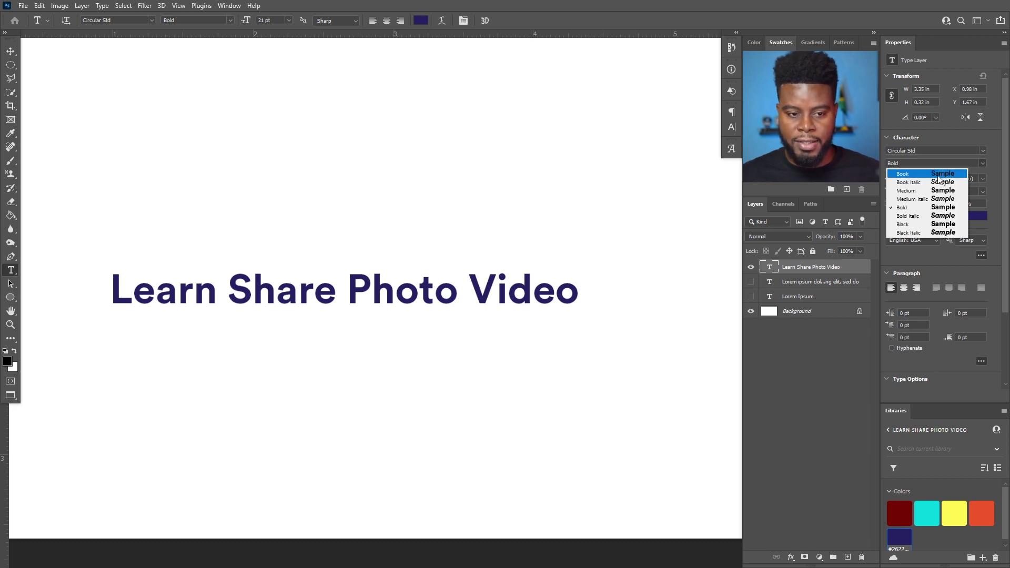
pyautogui.click(940, 174)
pyautogui.click(982, 164)
pyautogui.click(981, 165)
pyautogui.press('Down')
pyautogui.click(982, 163)
pyautogui.click(950, 186)
pyautogui.press('Down')
pyautogui.click(984, 162)
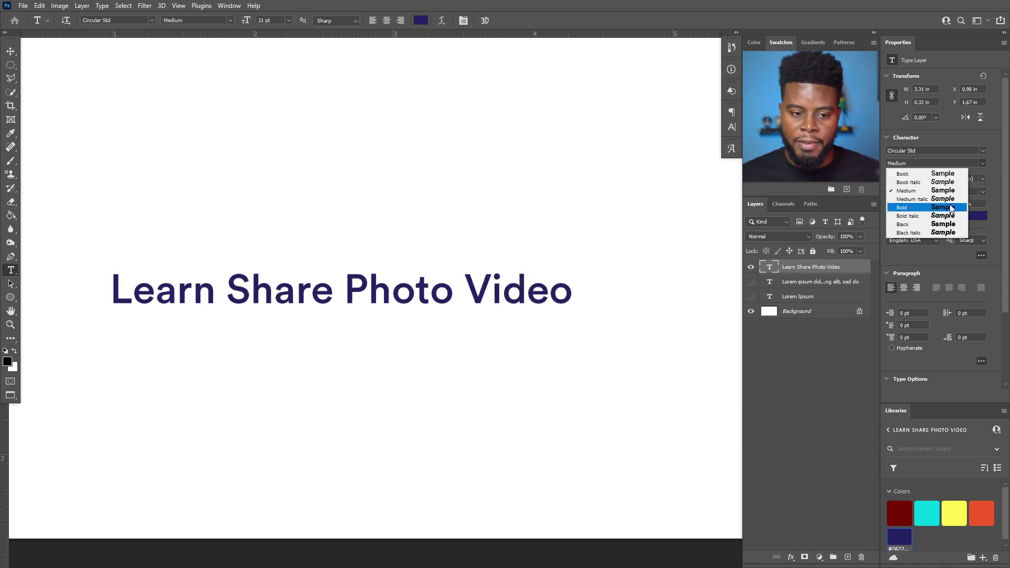
pyautogui.click(953, 207)
pyautogui.click(982, 163)
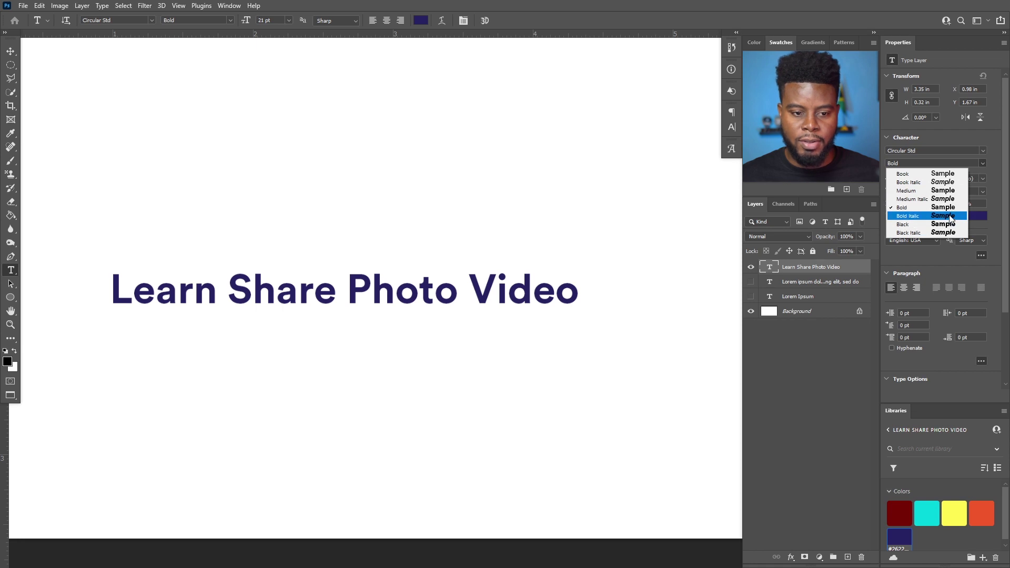
pyautogui.click(946, 224)
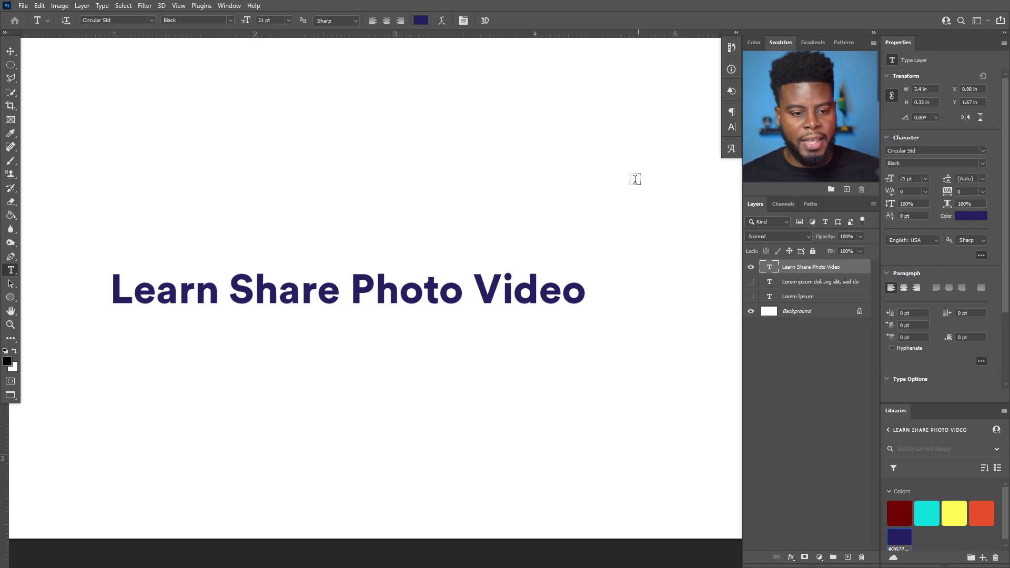
# Show the Paragraph panel, reorder its tab to follow Character, and collapse the panel group.
pyautogui.scroll(-1, 937, 184)
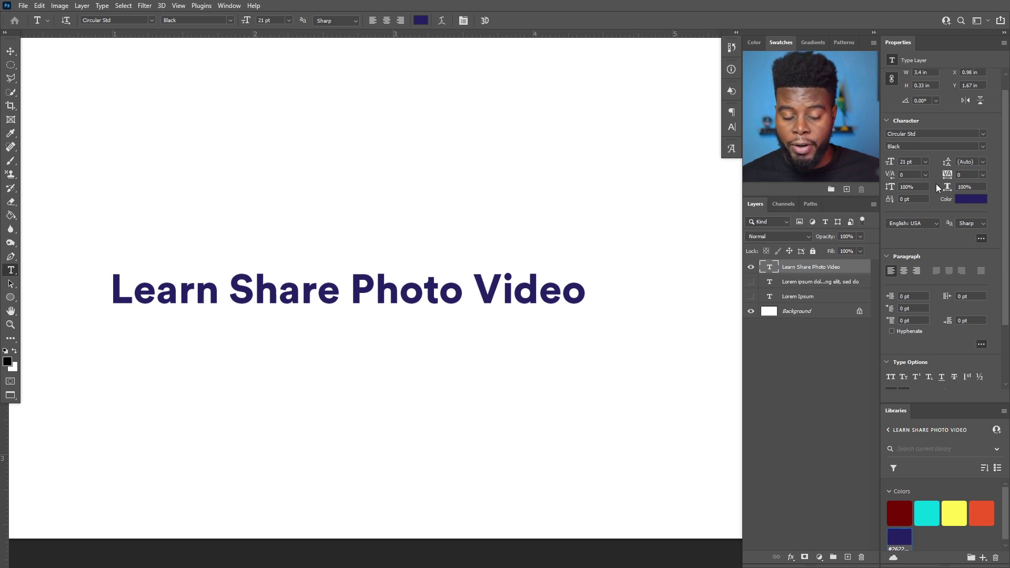
pyautogui.scroll(-3, 937, 184)
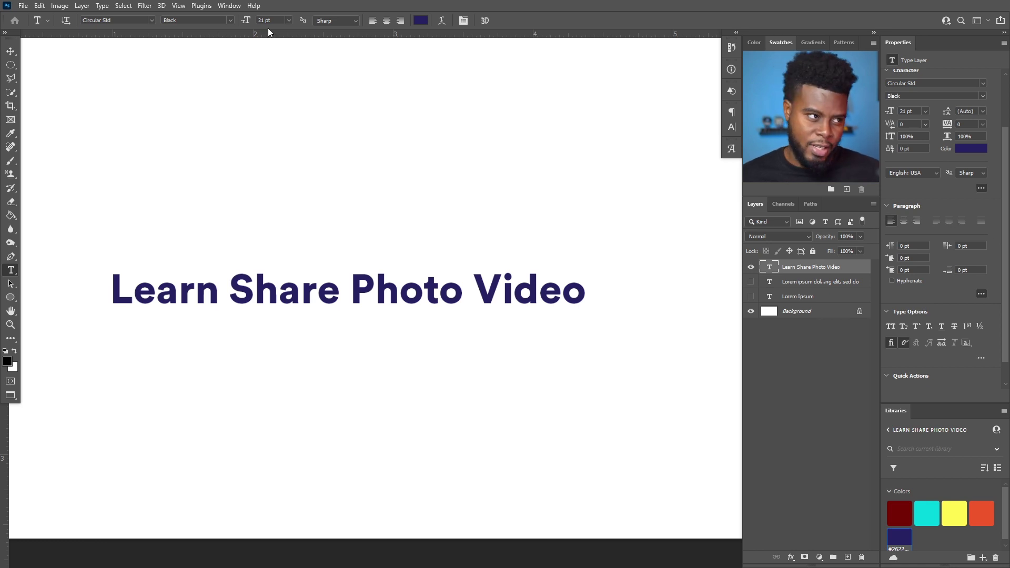
pyautogui.click(229, 5)
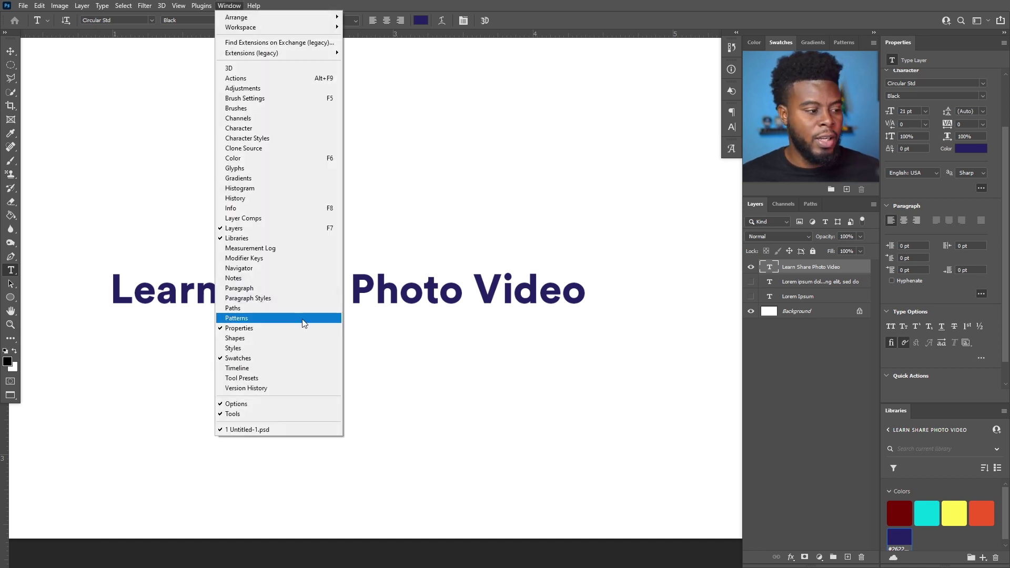
pyautogui.click(288, 288)
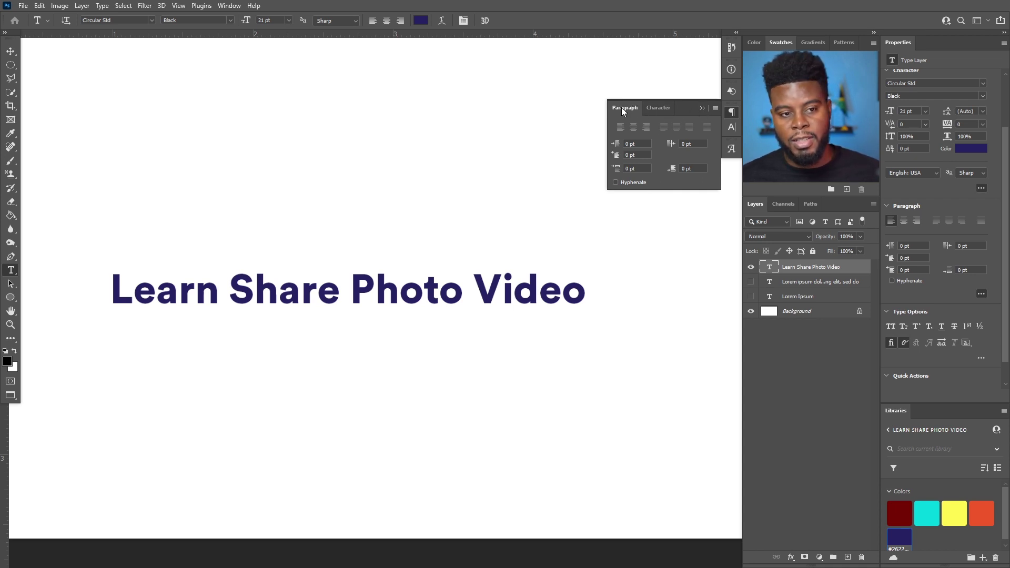
pyautogui.moveTo(623, 110)
pyautogui.mouseDown()
pyautogui.moveTo(939, 36)
pyautogui.moveTo(695, 110)
pyautogui.moveTo(630, 109)
pyautogui.mouseUp()
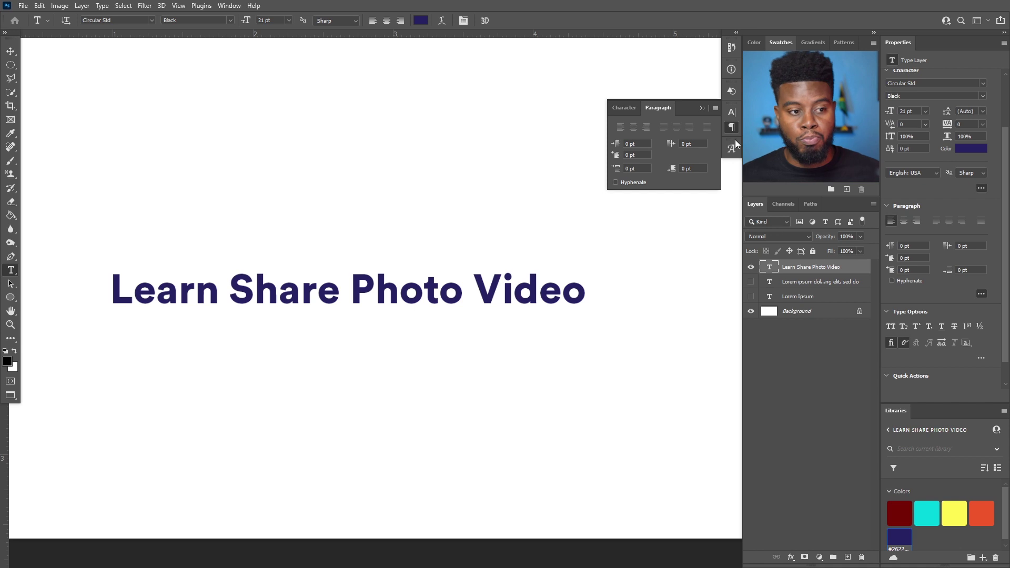
pyautogui.click(701, 107)
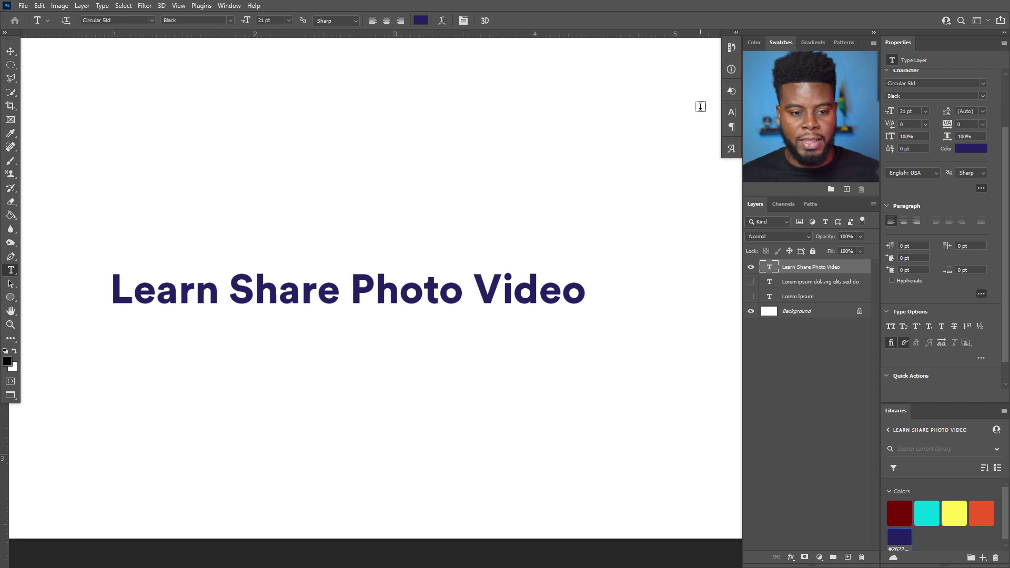
# Center-align the "Learn Share Photo Video" text and hide its layer.
pyautogui.click(904, 223)
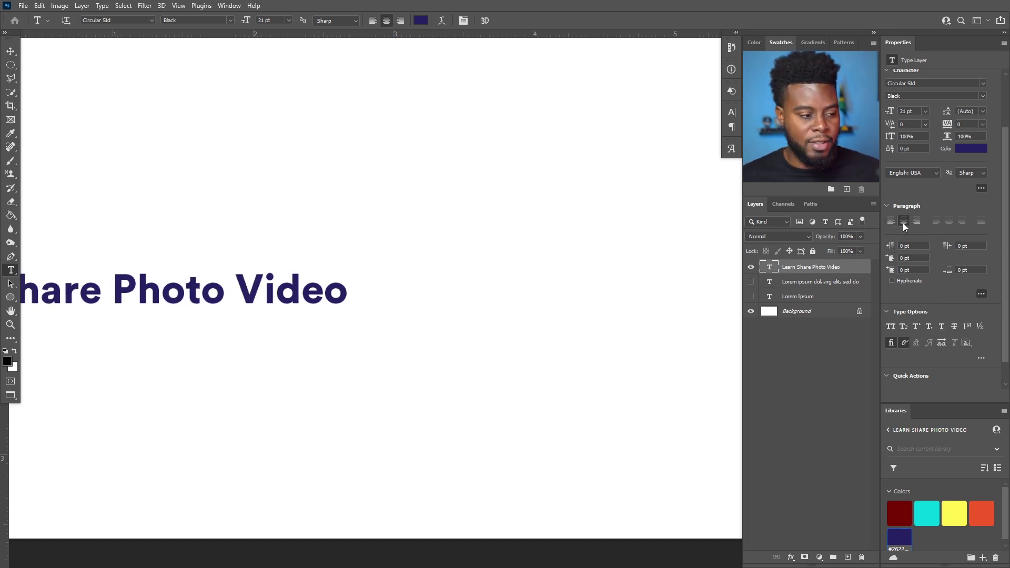
pyautogui.scroll(-1, 500, 230)
pyautogui.scroll(-1, 499, 226)
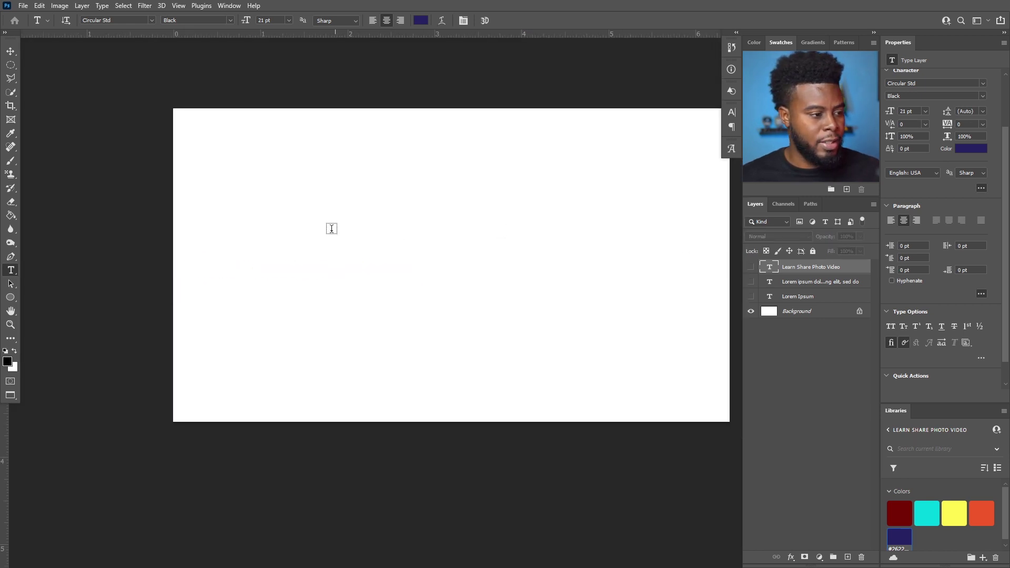
# Create a placeholder paragraph text box about 4.7 in wide and 2 in tall, set its font size to 14 pt, and commit it.
pyautogui.moveTo(247, 174); pyautogui.dragTo(647, 349)
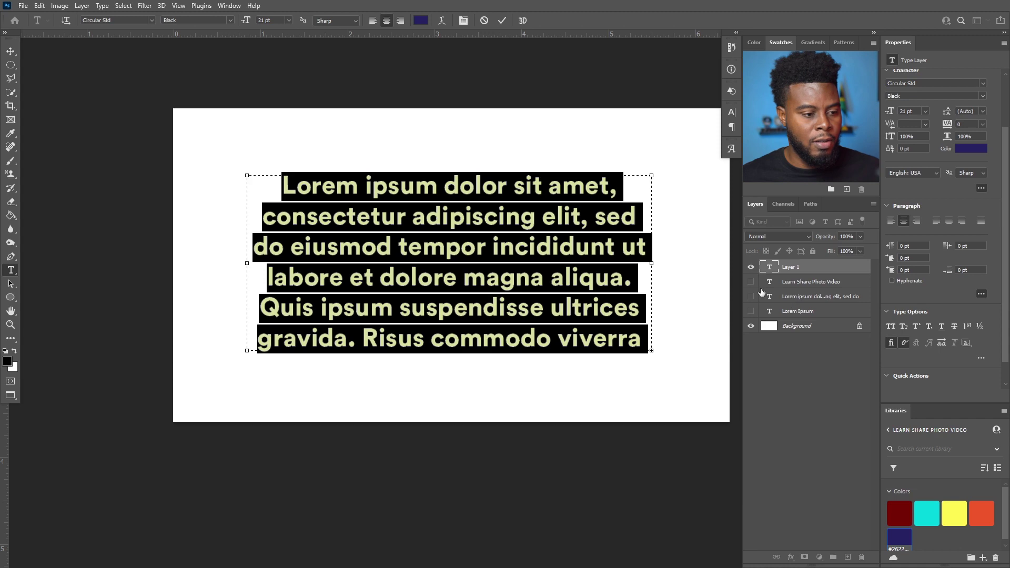
pyautogui.click(918, 112)
pyautogui.press('Down')
pyautogui.press('Down')
pyautogui.press('Down')
pyautogui.press('Down')
pyautogui.press('Down')
pyautogui.press('Down')
pyautogui.press('Down')
pyautogui.press('Up')
pyautogui.press('Down')
pyautogui.hotkey('ctrl', 'Return')
pyautogui.scroll(1, 436, 234)
pyautogui.press('v')
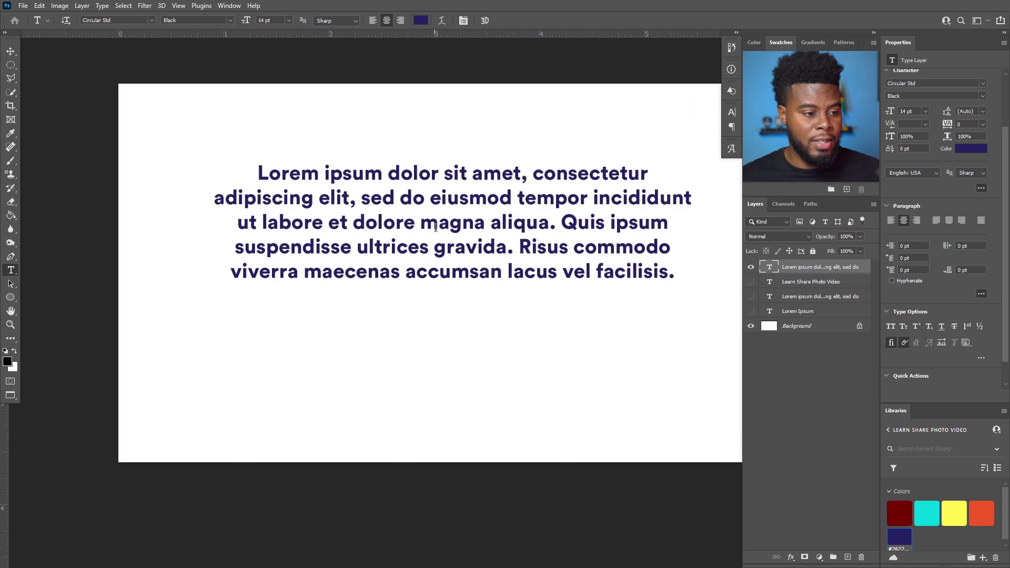
# Turn off Scrubby Zoom and frame the 14 pt paragraph closely in the view.
pyautogui.scroll(-2, 456, 231)
pyautogui.scroll(-1, 455, 230)
pyautogui.press('ctrl')
pyautogui.scroll(-2, 521, 204)
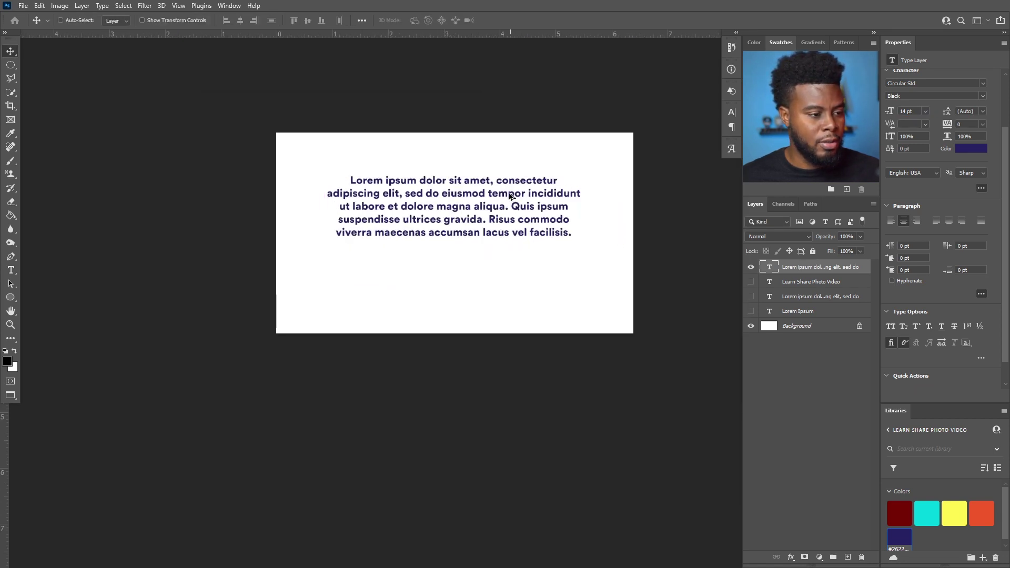
pyautogui.press('z')
pyautogui.moveTo(311, 153); pyautogui.dragTo(350, 198)
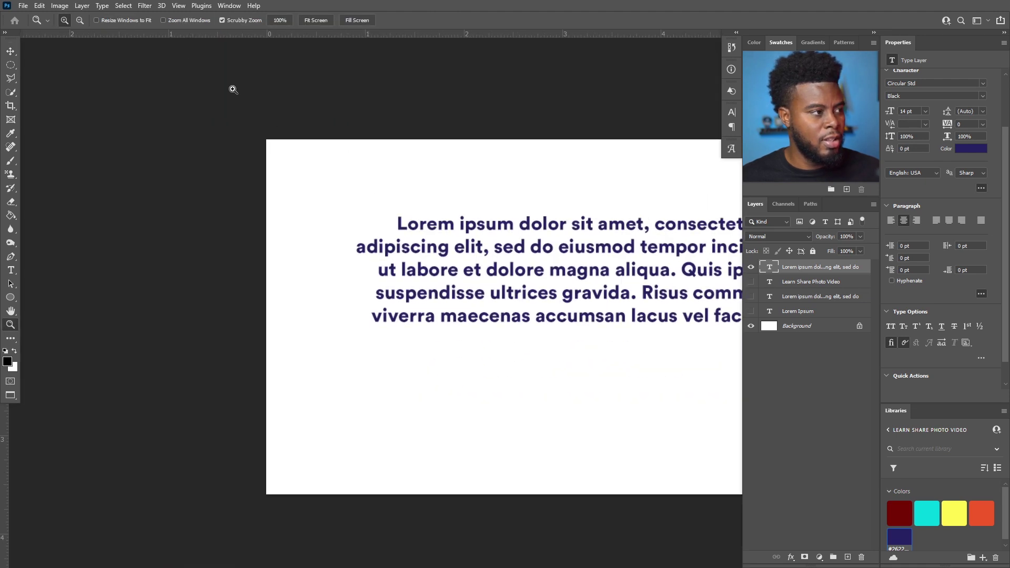
pyautogui.hscroll(2, 382, 200)
pyautogui.click(222, 20)
pyautogui.hscroll(6, 399, 225)
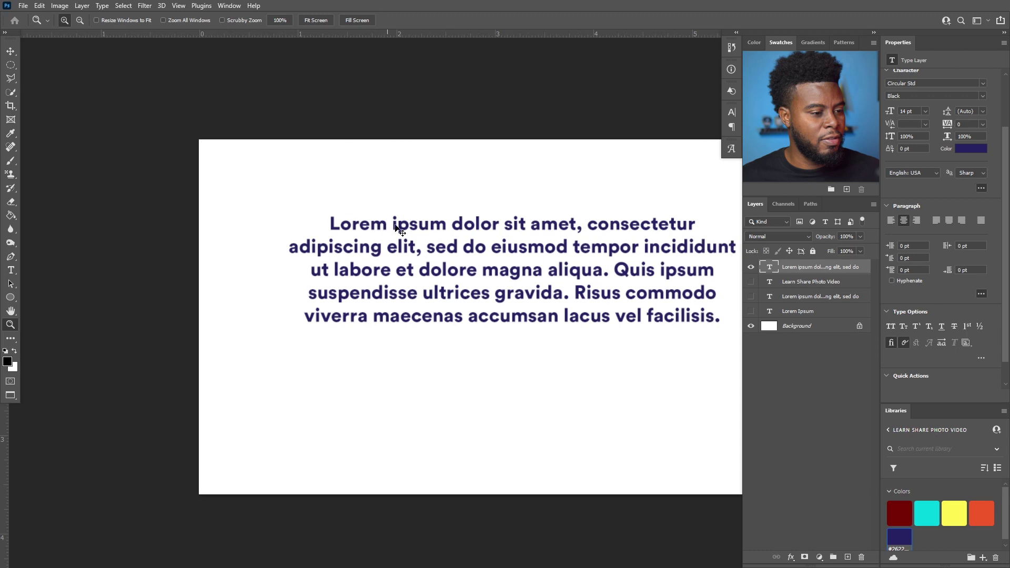
pyautogui.moveTo(180, 197); pyautogui.dragTo(648, 361)
pyautogui.keyDown('alt'); pyautogui.click(652, 356); pyautogui.keyUp('alt')
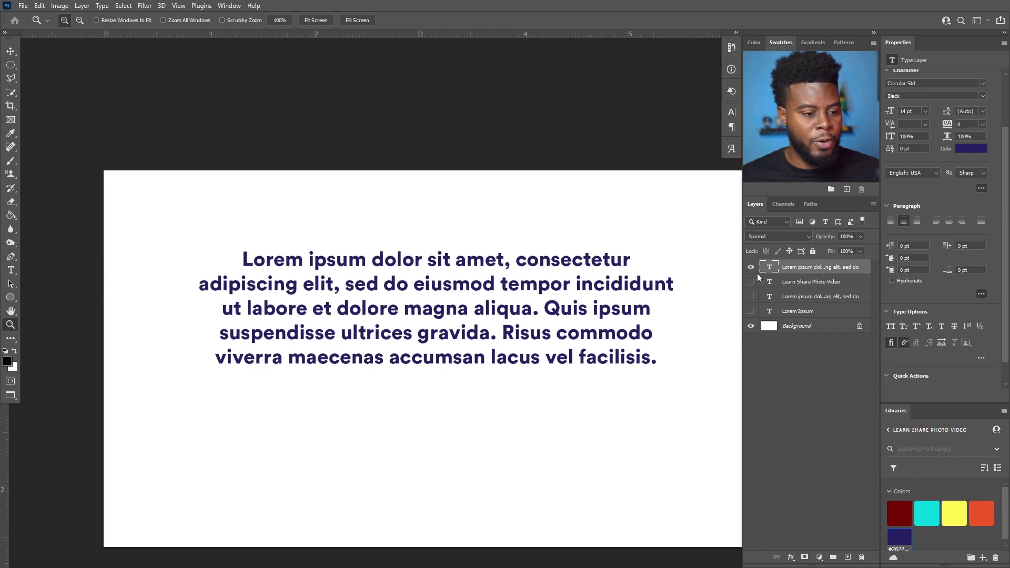
pyautogui.moveTo(625, 278); pyautogui.dragTo(625, 277)
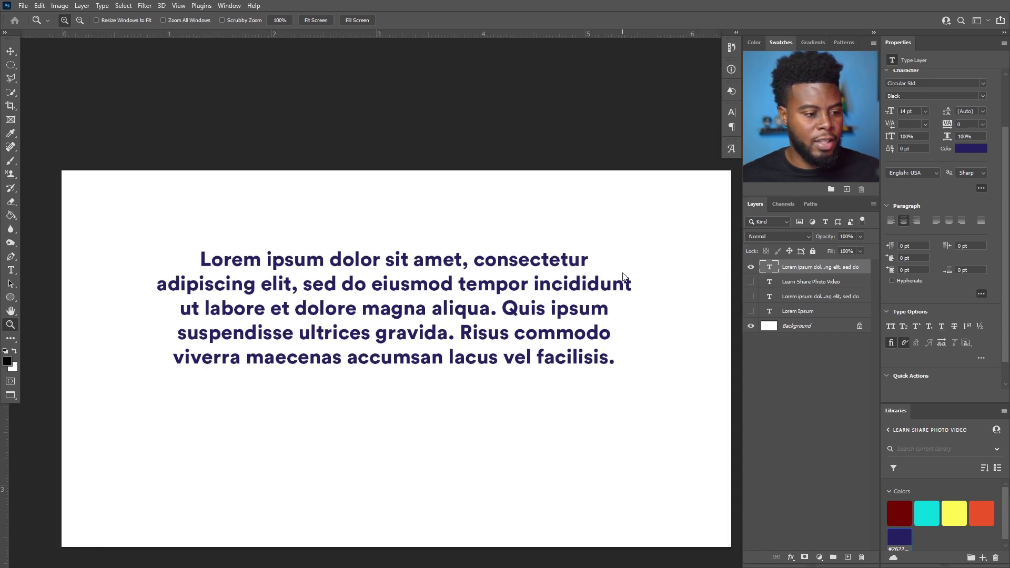
# Switch the paragraph through left and right alignment and last-line left, centered and right justification, ending on justify all.
pyautogui.click(892, 221)
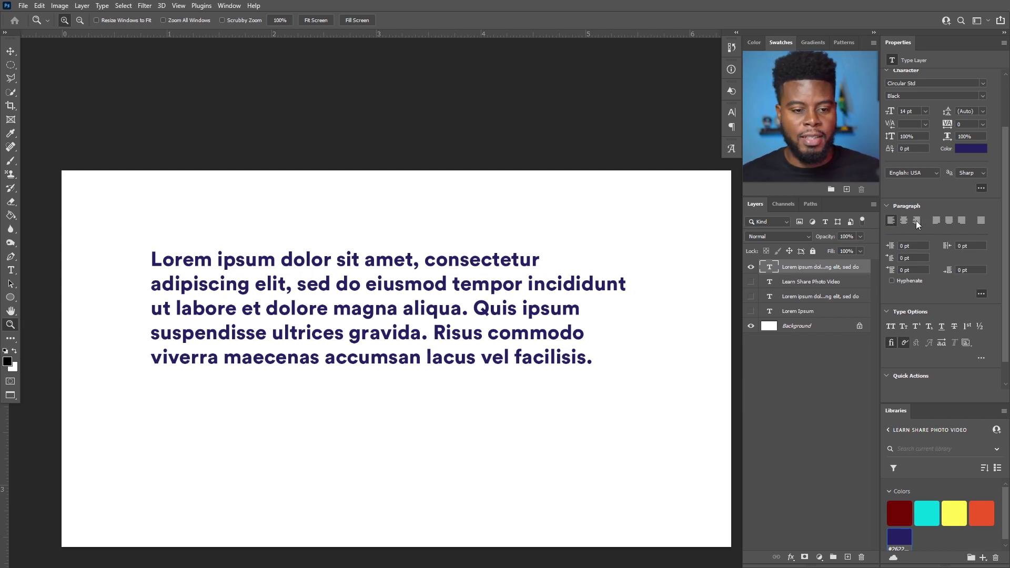
pyautogui.click(917, 220)
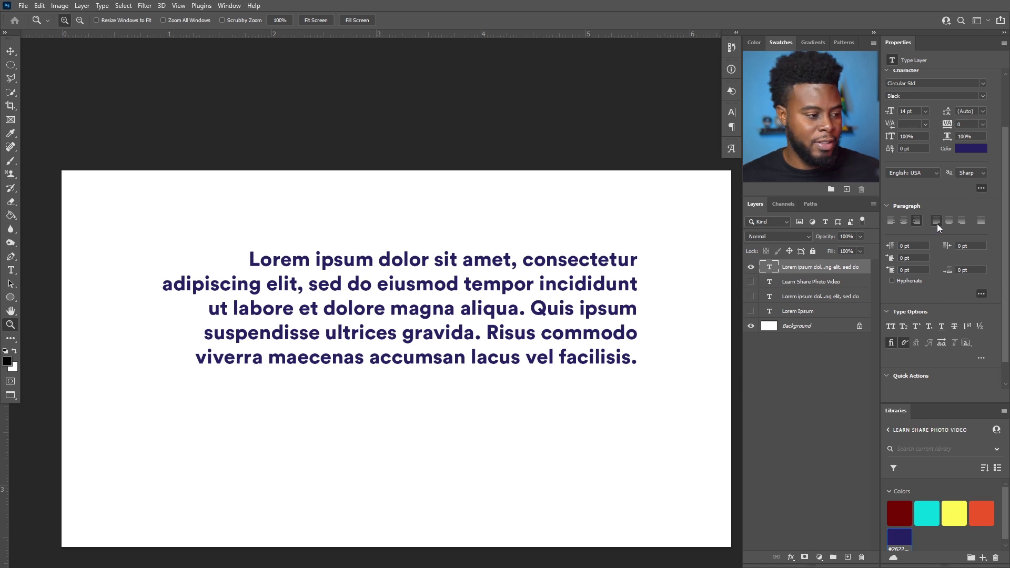
pyautogui.click(937, 223)
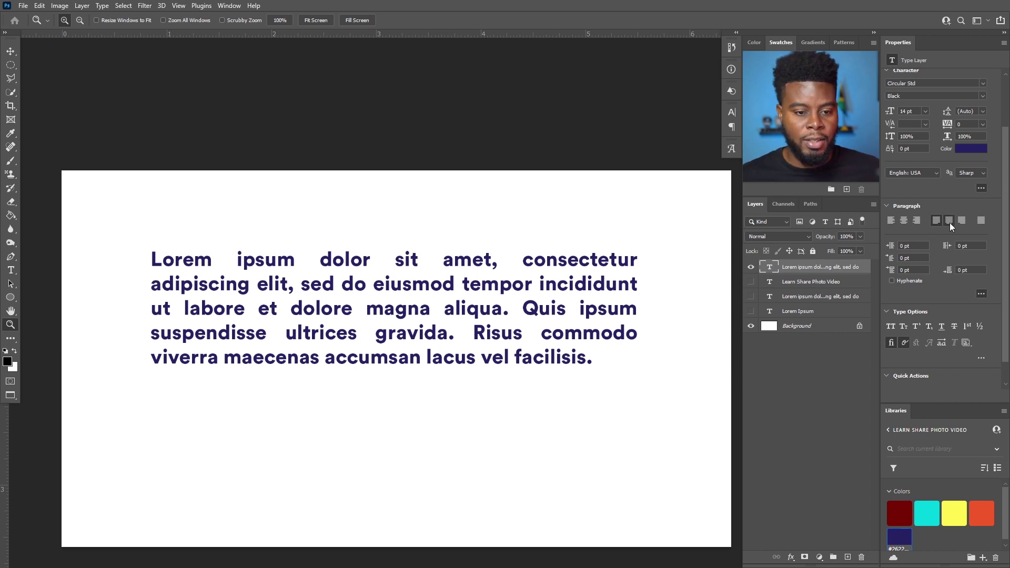
pyautogui.click(950, 222)
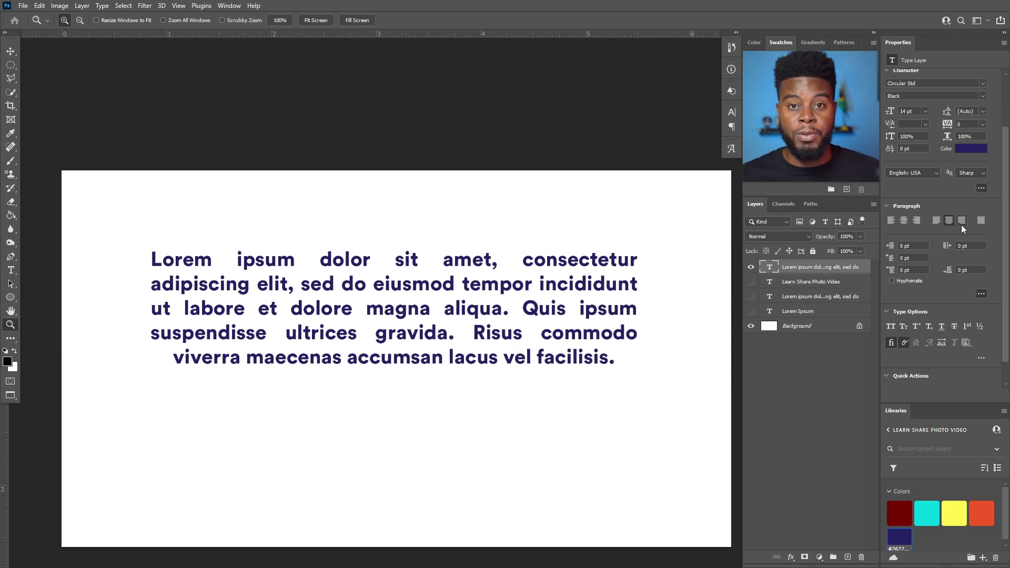
pyautogui.click(961, 227)
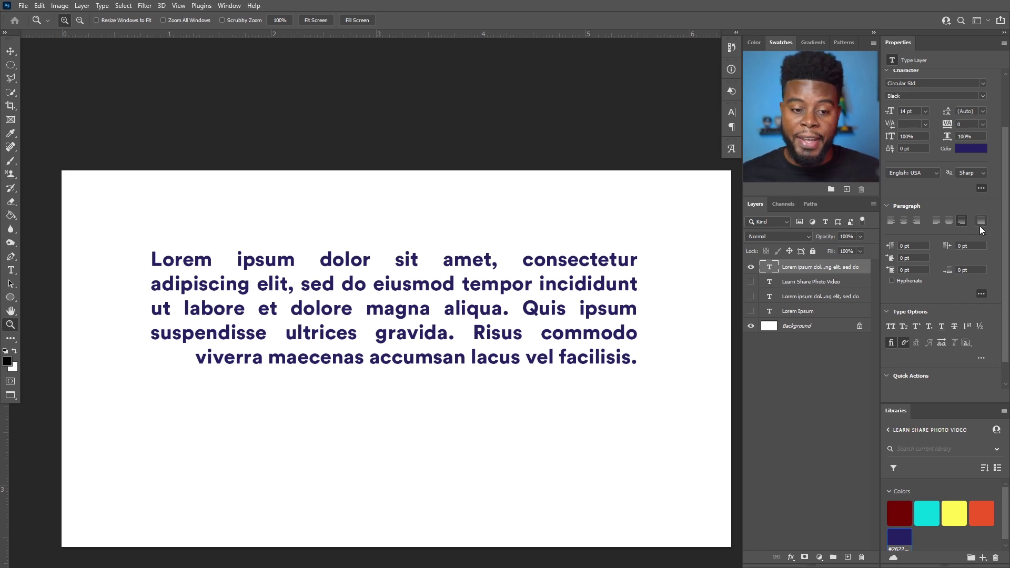
pyautogui.click(981, 221)
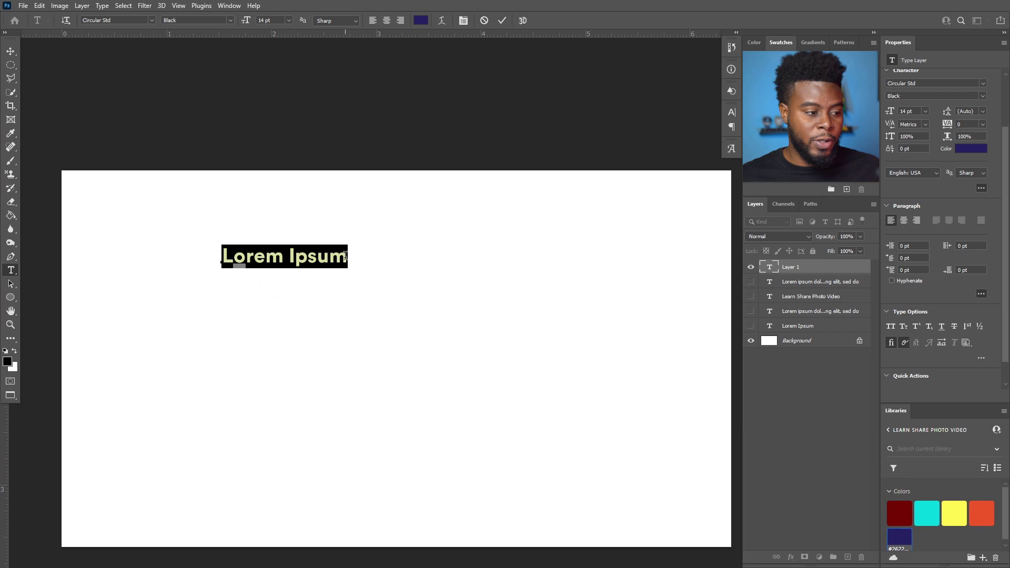
# Extend the new point text to "Lorem Ipsum Lorem Ipsum", copy the whole line, and start a second line.
pyautogui.press('Right')
pyautogui.hotkey('ctrl', 'a')
pyautogui.hotkey('ctrl', 'c')
pyautogui.press('Right')
pyautogui.hotkey('ctrl', 'v')
pyautogui.hotkey('ctrl', 'a')
pyautogui.hotkey('ctrl', 'c')
pyautogui.press('Right')
pyautogui.press('Return')
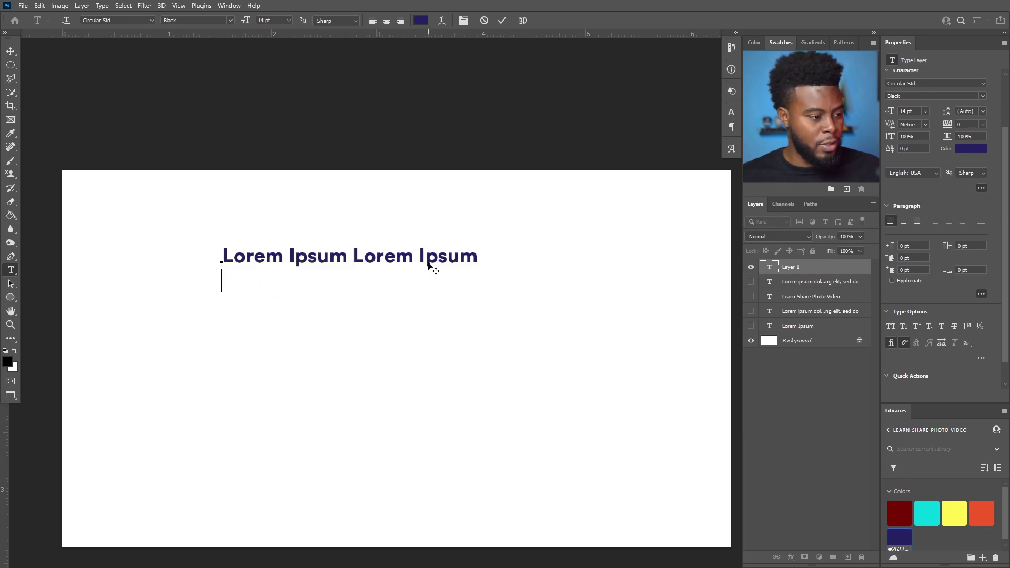
# Paste the copied text into the second line and remove the surplus repetition so the line reads "Lorem Ipsum Lorem Ipsum".
pyautogui.hotkey('ctrl', 'v')
pyautogui.hotkey('ctrl', 'v')
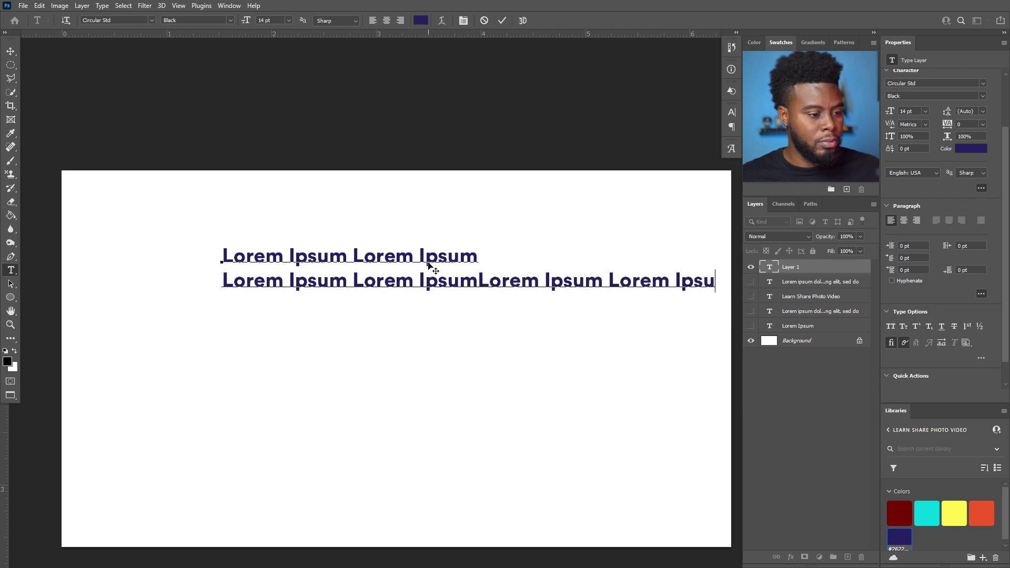
pyautogui.press('Left')
pyautogui.press('Left')
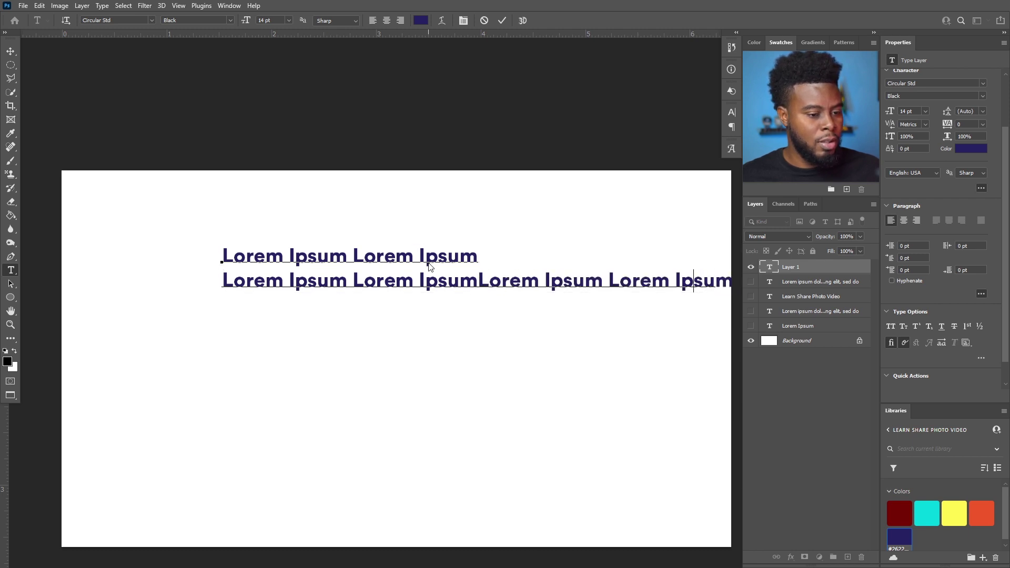
pyautogui.press('BackSpace')
pyautogui.press('BackSpace')
pyautogui.press('BackSpace')
pyautogui.press('BackSpace')
pyautogui.press('BackSpace')
pyautogui.press('BackSpace')
pyautogui.press('Delete')
pyautogui.press('Delete')
pyautogui.press('Delete')
pyautogui.press('Delete')
pyautogui.press('Delete')
pyautogui.press('Delete')
pyautogui.hotkey('shift', 'Up')
pyautogui.press('BackSpace')
pyautogui.hotkey('ctrl', 'z')
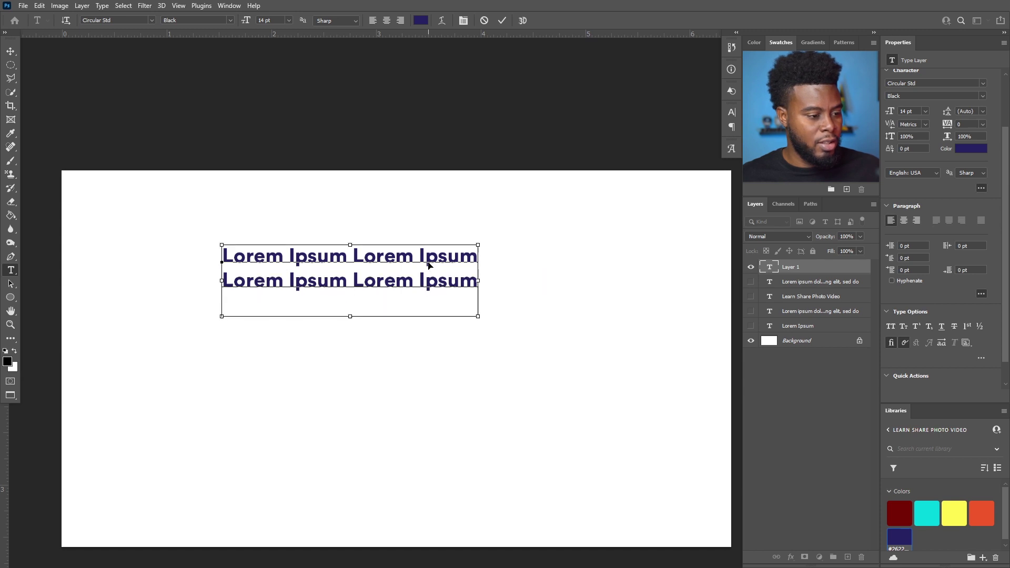
# Paste further copies to make four lines of "Lorem Ipsum Lorem Ipsum" and commit the point text.
pyautogui.hotkey('ctrl', 'v')
pyautogui.hotkey('ctrl', 'v')
pyautogui.hotkey('ctrl', 'Return')
pyautogui.scroll(1, 396, 302)
pyautogui.scroll(2, 396, 302)
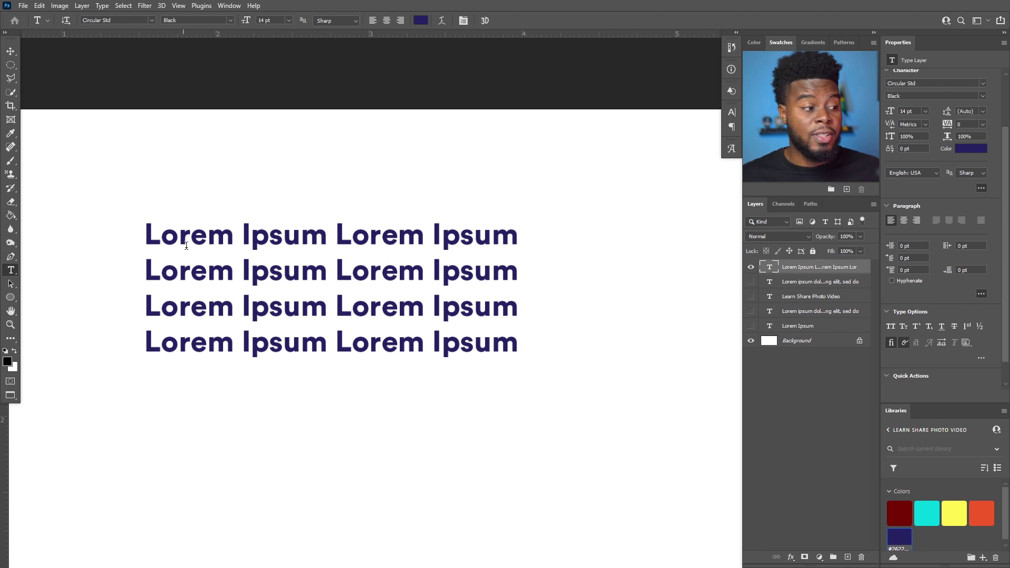
# Delete the four-line point text layer and show the justified paragraph layer again.
pyautogui.press('v')
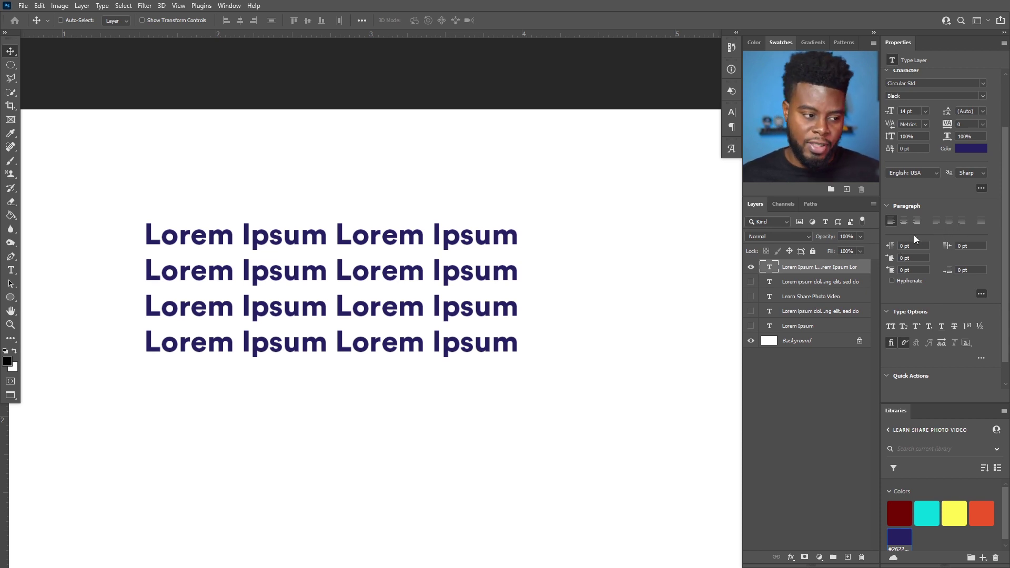
pyautogui.press('Delete')
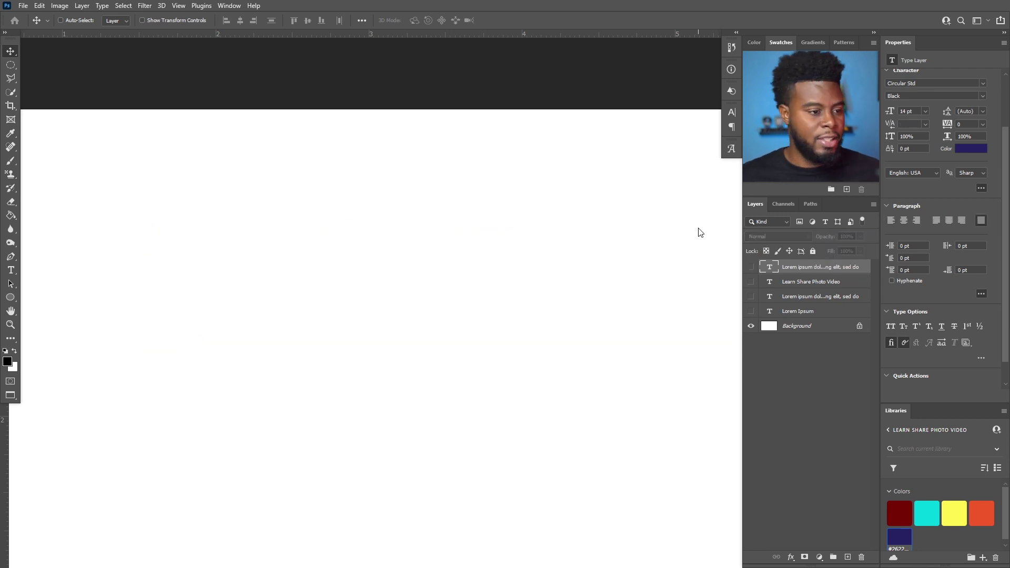
pyautogui.click(752, 268)
pyautogui.scroll(-3, 549, 285)
pyautogui.scroll(1, 549, 286)
pyautogui.hscroll(1, 549, 286)
pyautogui.scroll(-1, 627, 295)
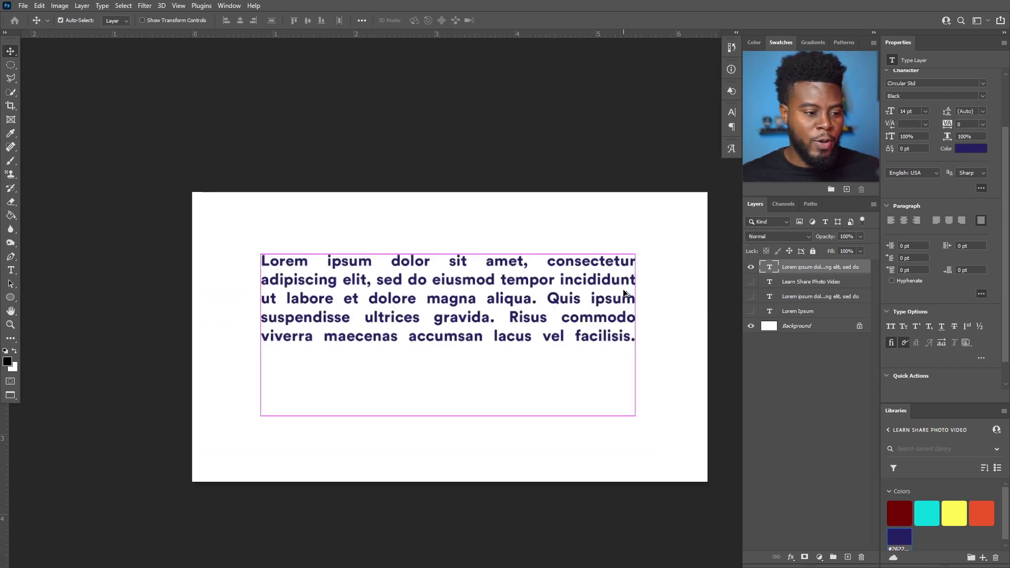
# Turn on hyphenation for the justified paragraph and highlight the word "adipiscing" where it splits across the first two lines.
pyautogui.scroll(1, 625, 297)
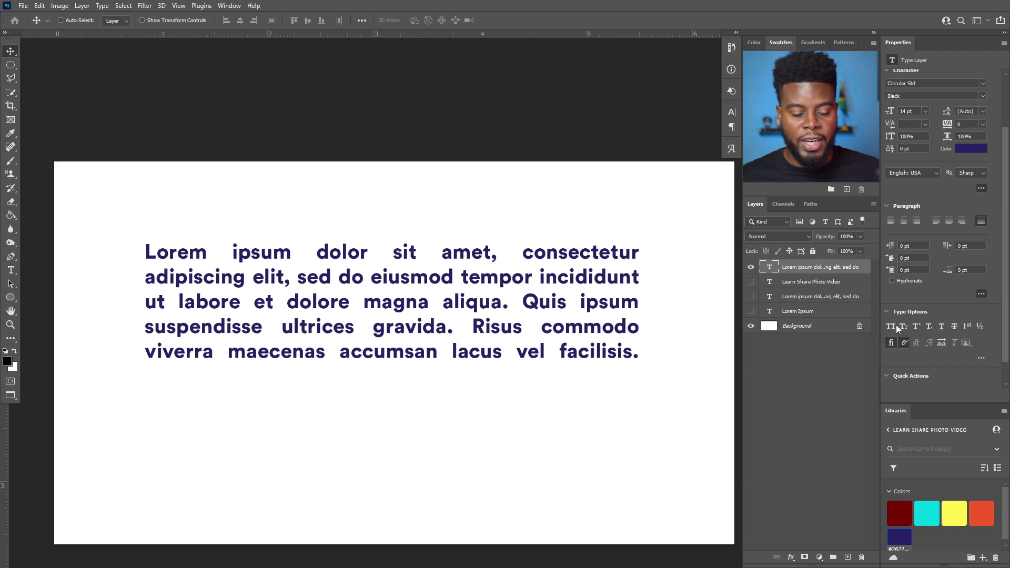
pyautogui.click(891, 280)
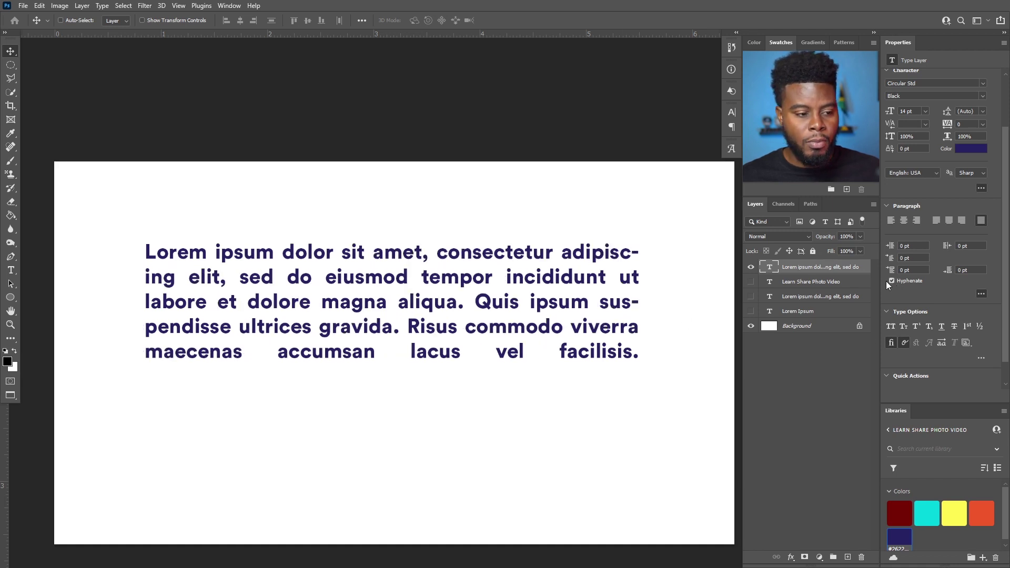
pyautogui.press('t')
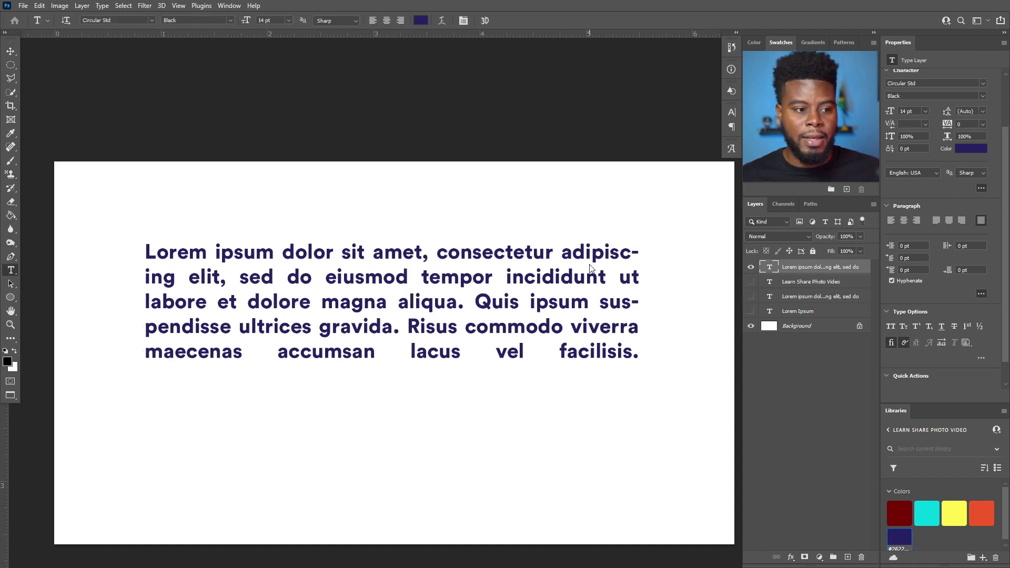
pyautogui.click(562, 260)
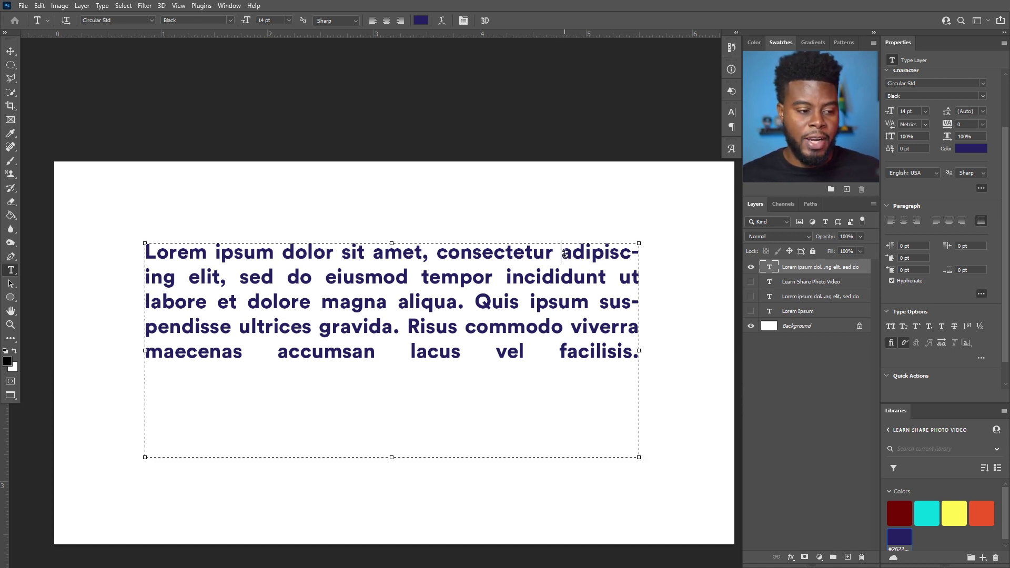
pyautogui.moveTo(562, 255); pyautogui.dragTo(172, 275)
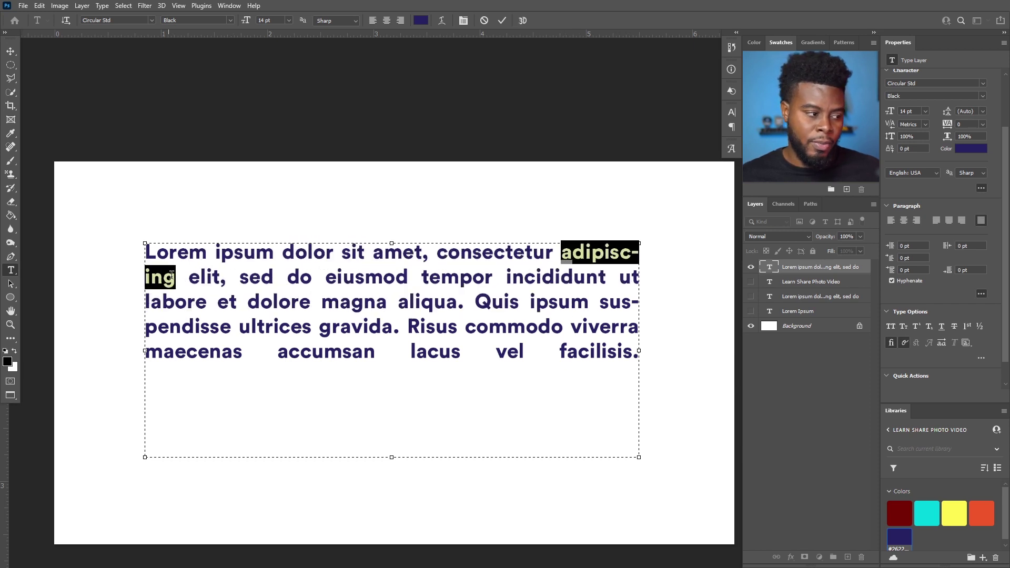
pyautogui.click(599, 273)
pyautogui.moveTo(562, 254); pyautogui.dragTo(636, 252)
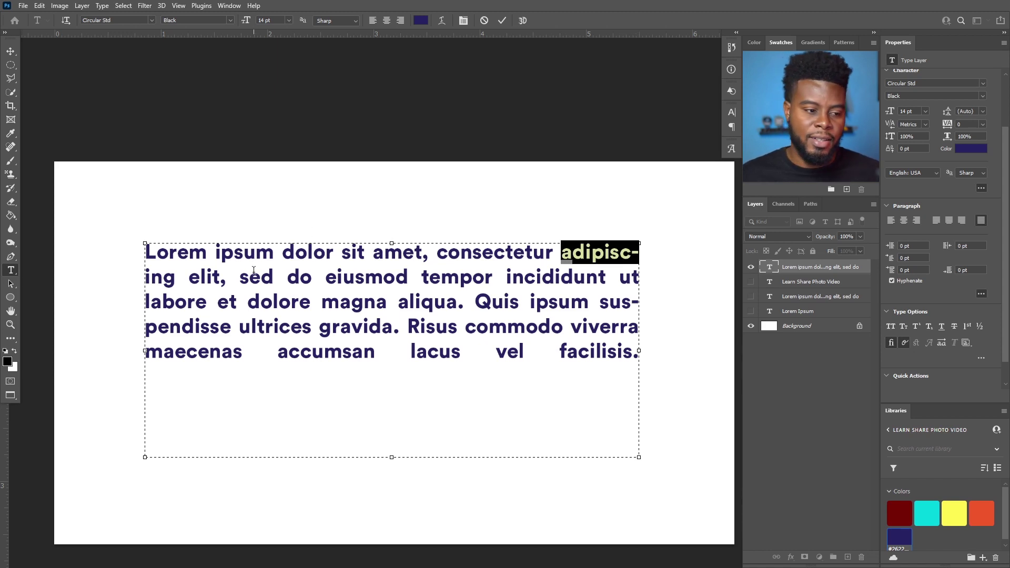
# Turn off hyphenation for the justified paragraph and set its text in all caps.
pyautogui.click(830, 271)
pyautogui.click(891, 281)
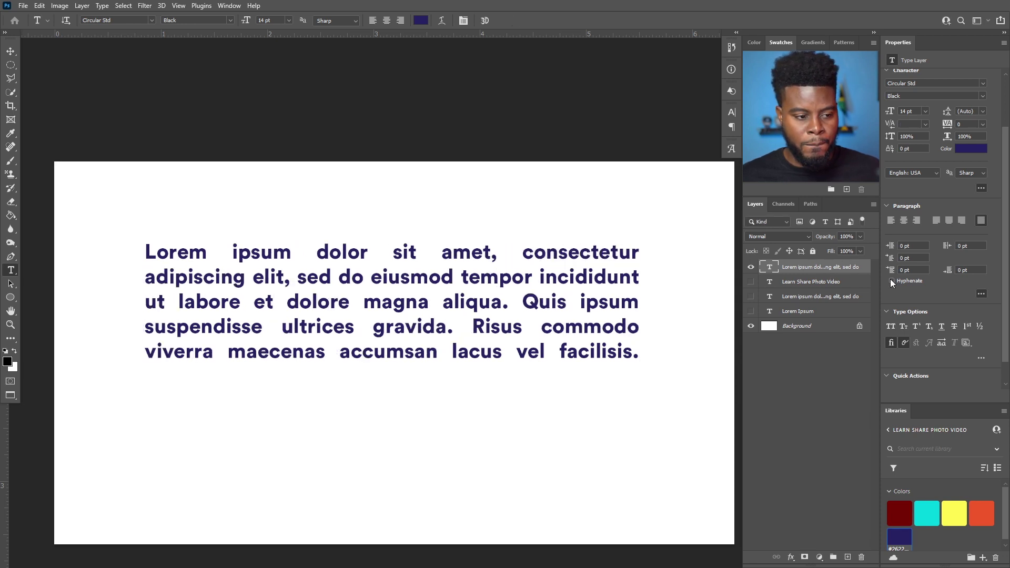
pyautogui.click(891, 326)
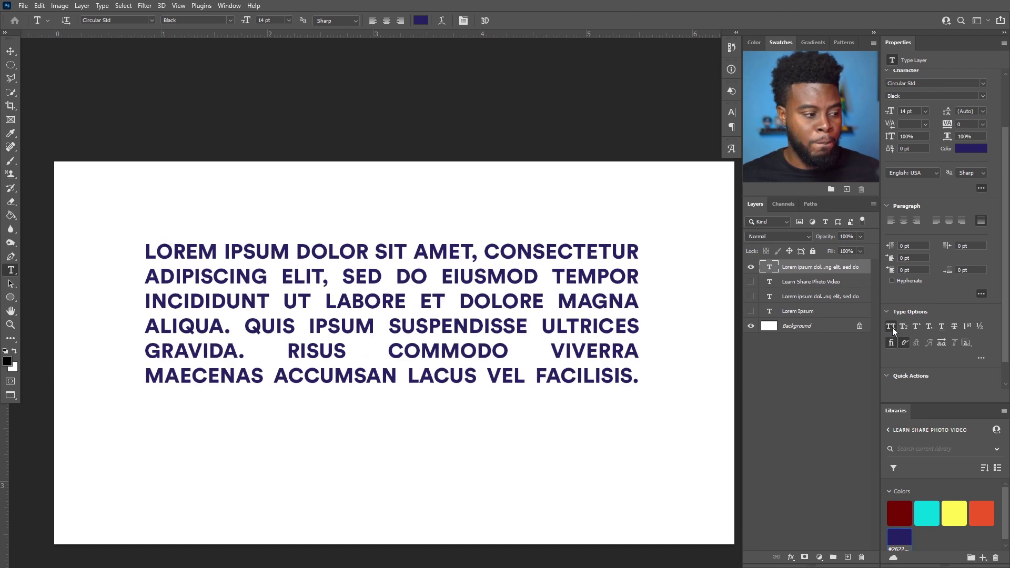
pyautogui.scroll(-1, 648, 334)
pyautogui.scroll(1, 538, 309)
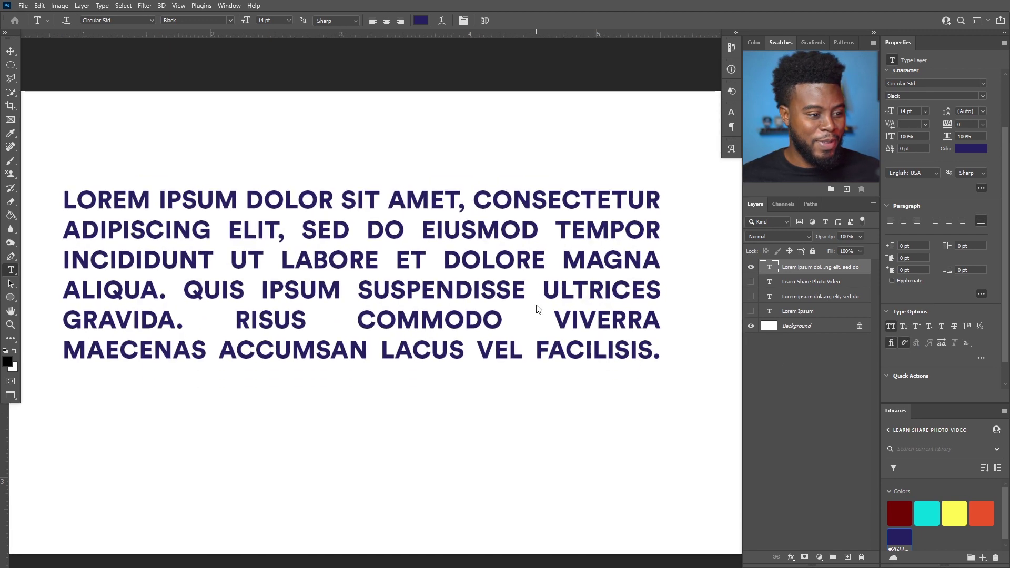
pyautogui.hscroll(-1, 545, 311)
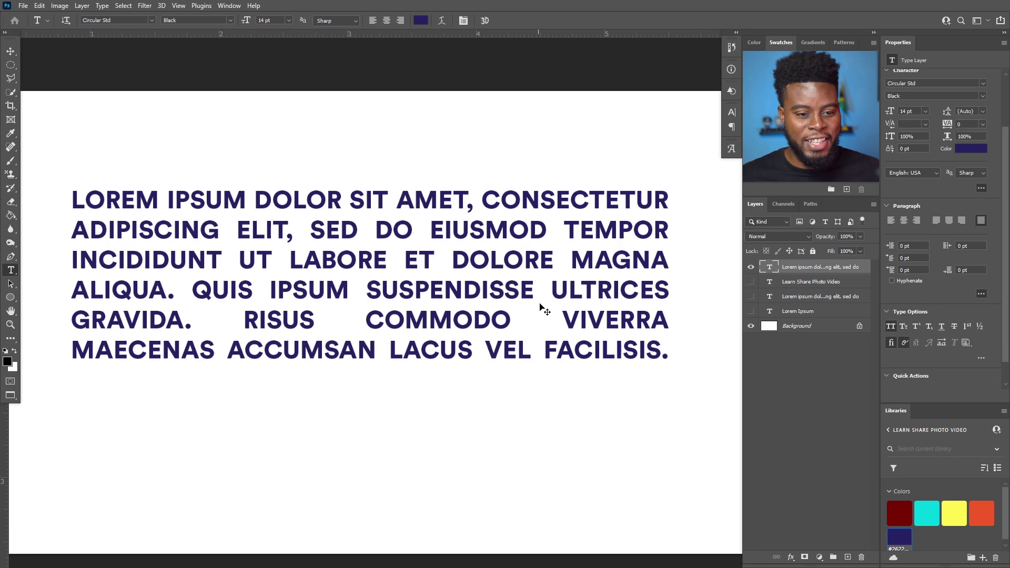
# Switch the paragraph to small caps and try replacing all of its text with "Learn".
pyautogui.click(903, 327)
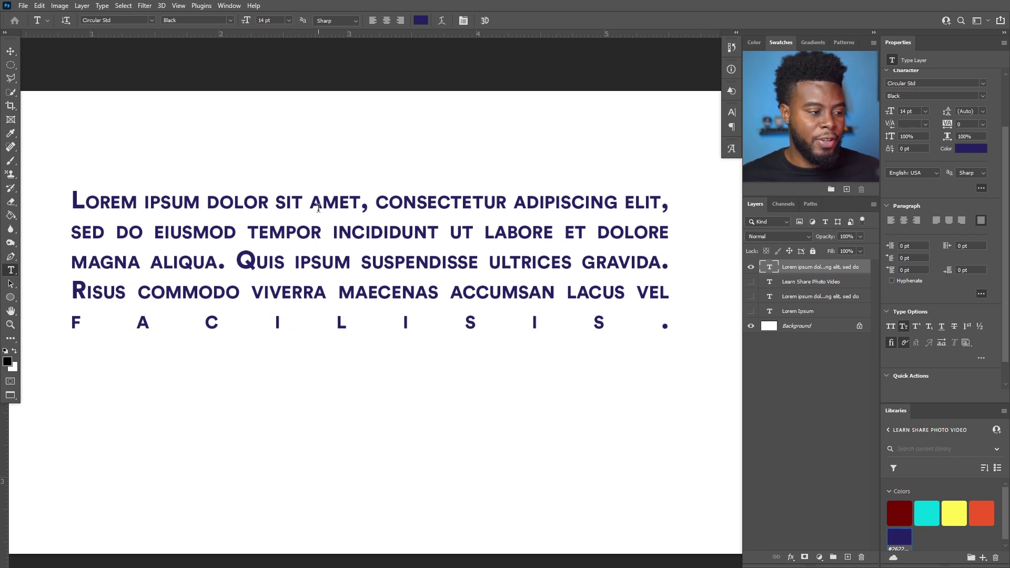
pyautogui.press('Return')
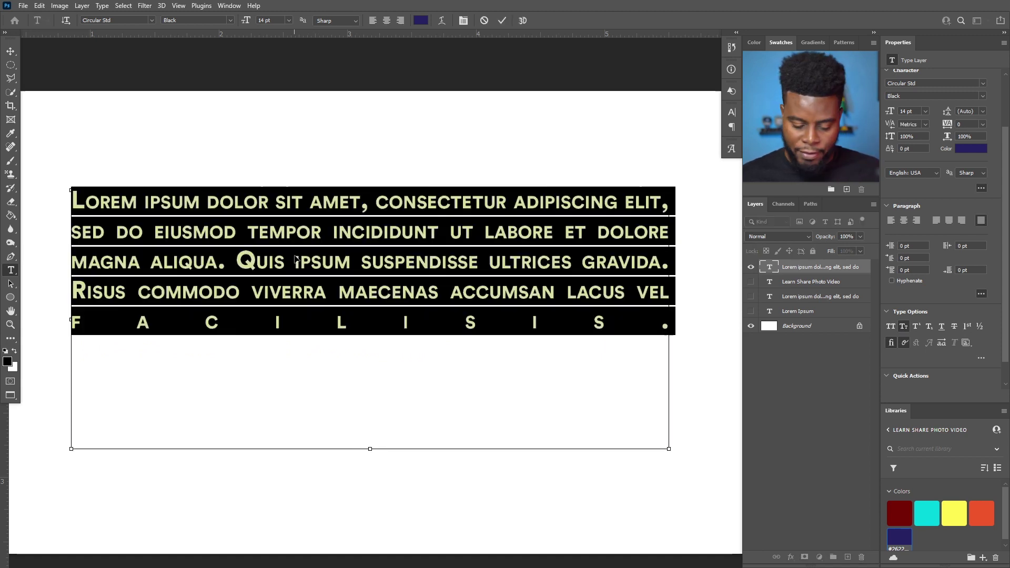
pyautogui.press('Left')
pyautogui.hotkey('ctrl', 'a')
pyautogui.write('Learn')
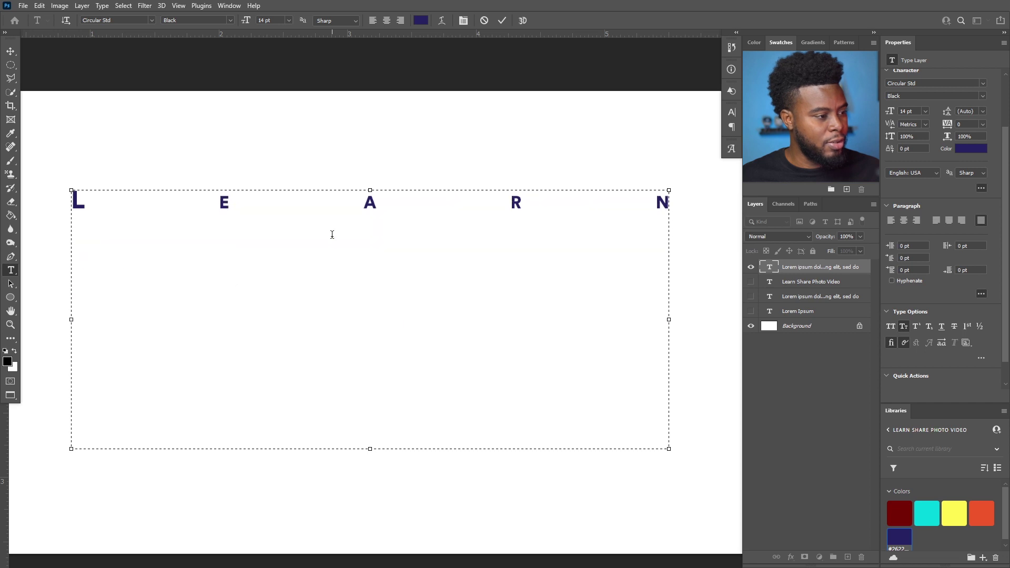
pyautogui.hotkey('ctrl', 'Return')
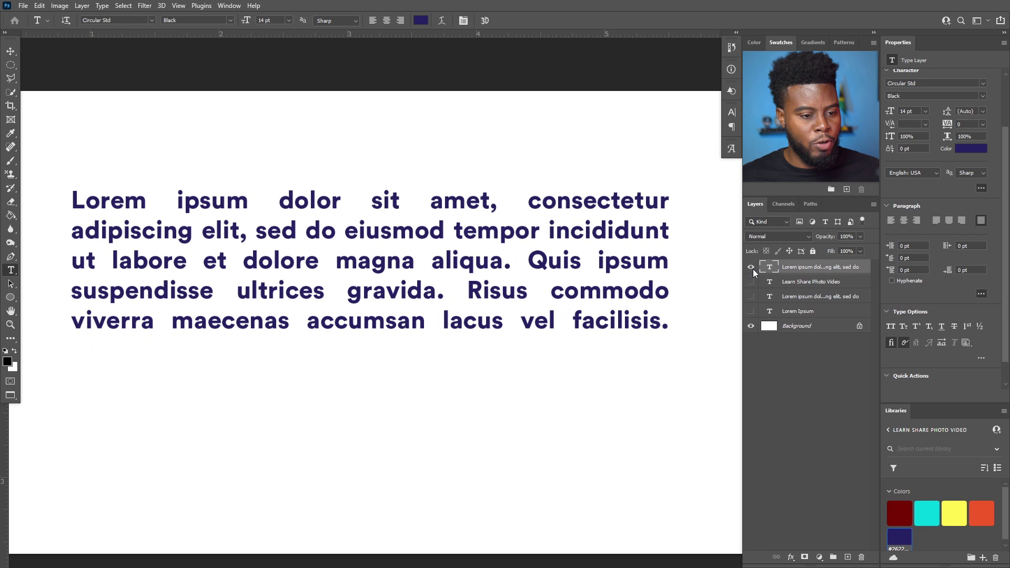
# Hide the paragraph layer, show the "Learn Share Photo Video" layer and move its text near the middle of the canvas.
pyautogui.click(751, 267)
pyautogui.click(751, 282)
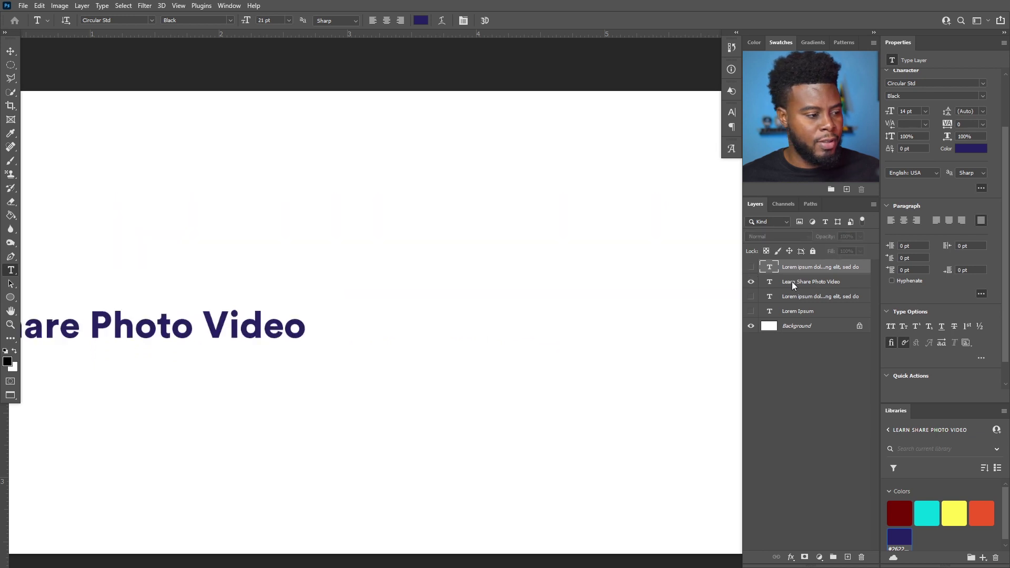
pyautogui.click(794, 282)
pyautogui.press('v')
pyautogui.moveTo(203, 323); pyautogui.dragTo(470, 279)
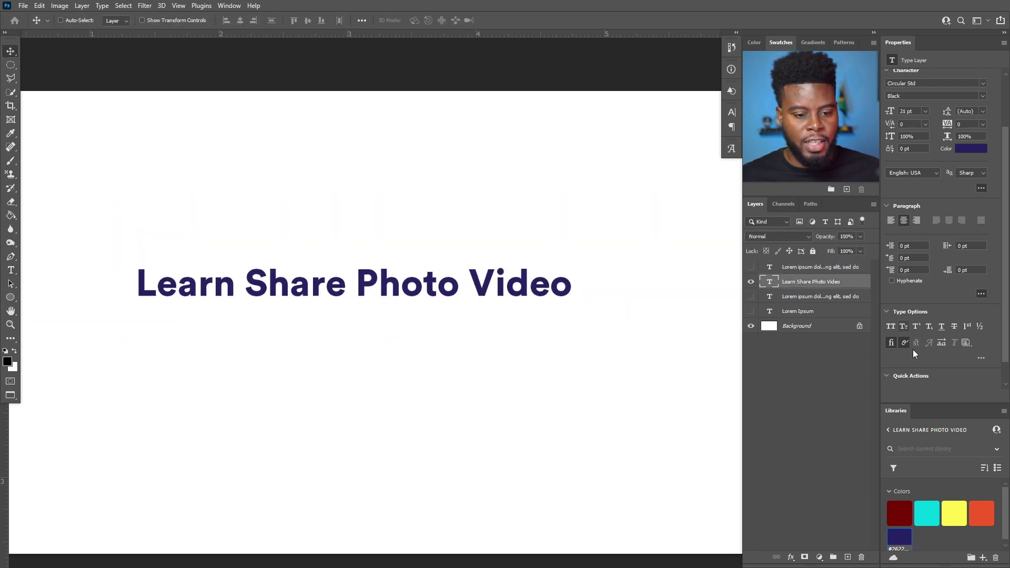
# Try all caps, small caps and superscript in turn on the "Learn Share Photo Video" text, ending with superscript off.
pyautogui.click(892, 326)
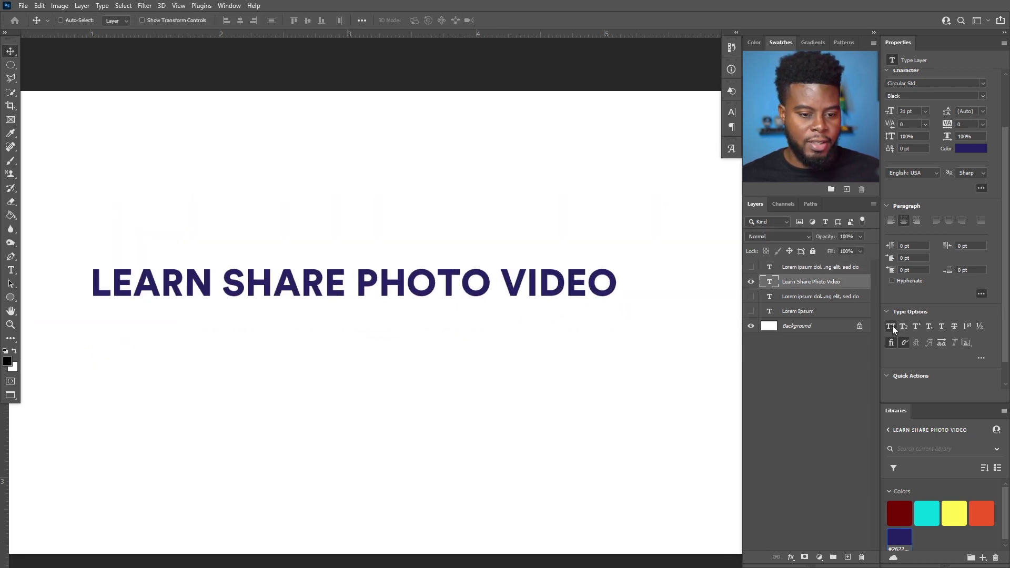
pyautogui.click(905, 326)
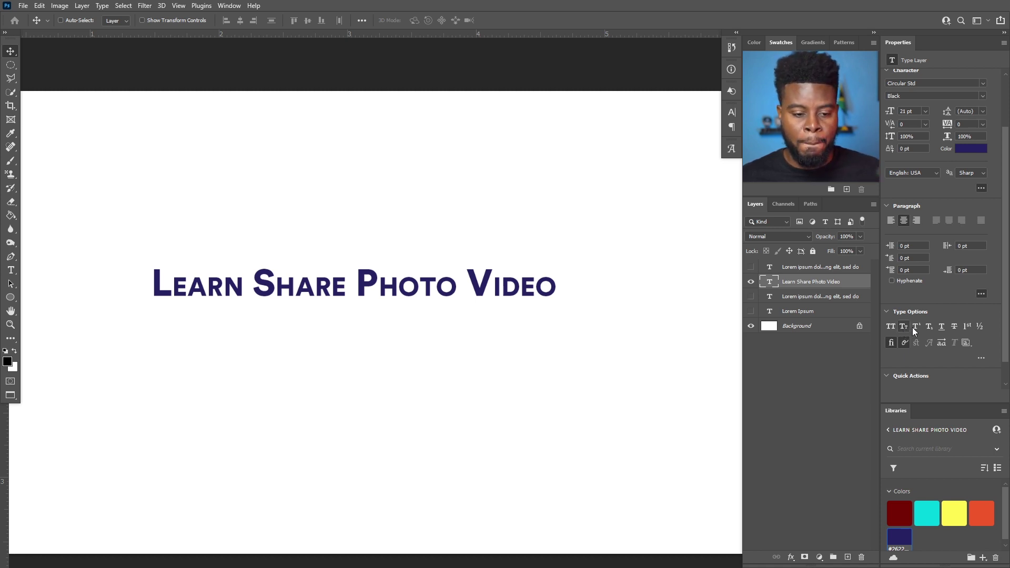
pyautogui.click(911, 328)
pyautogui.click(917, 327)
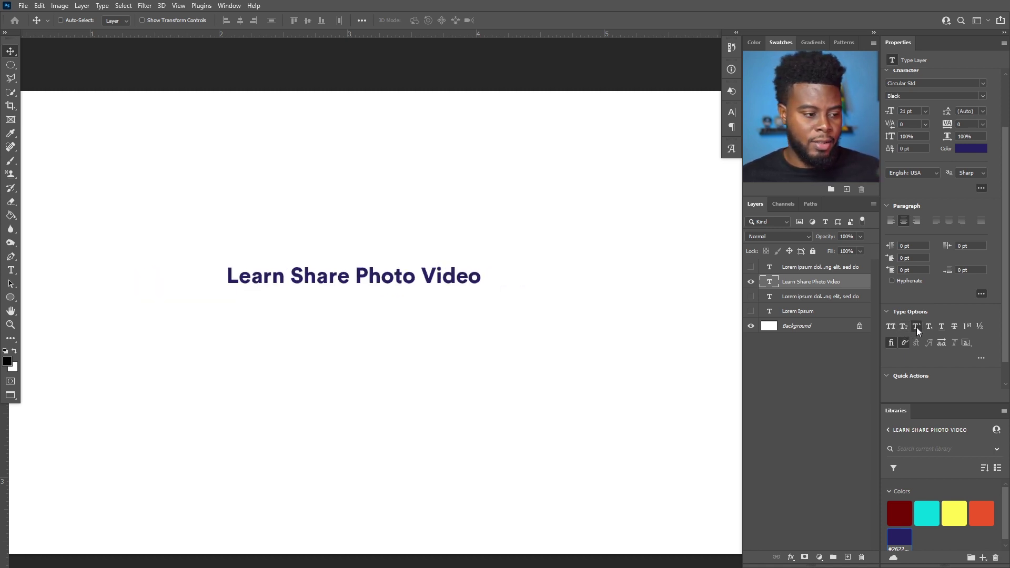
pyautogui.click(916, 328)
# Replace the "Learn Share Photo Video" text with "210" and commit it.
pyautogui.press('t')
pyautogui.click(310, 284)
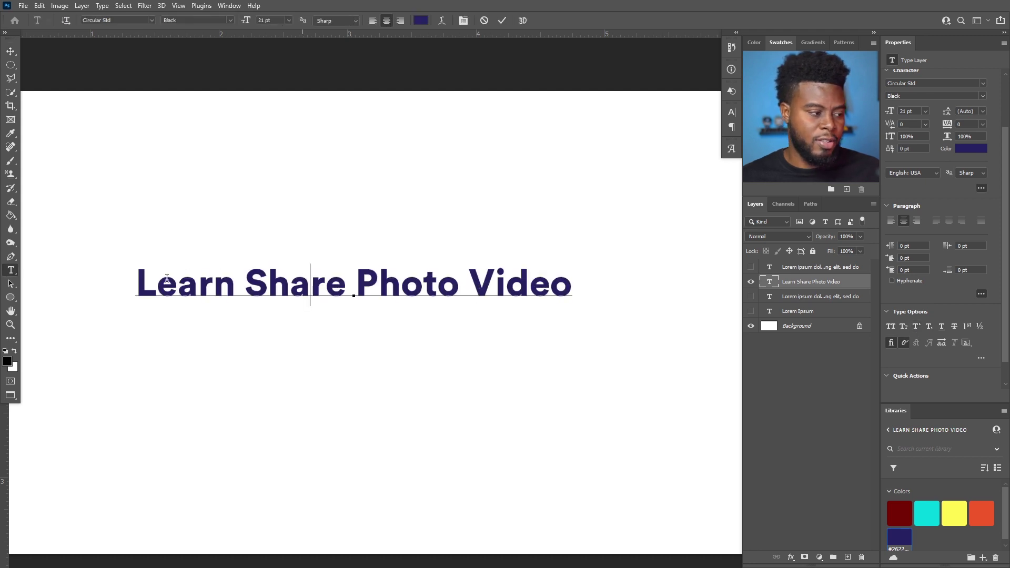
pyautogui.hotkey('ctrl', 'Return')
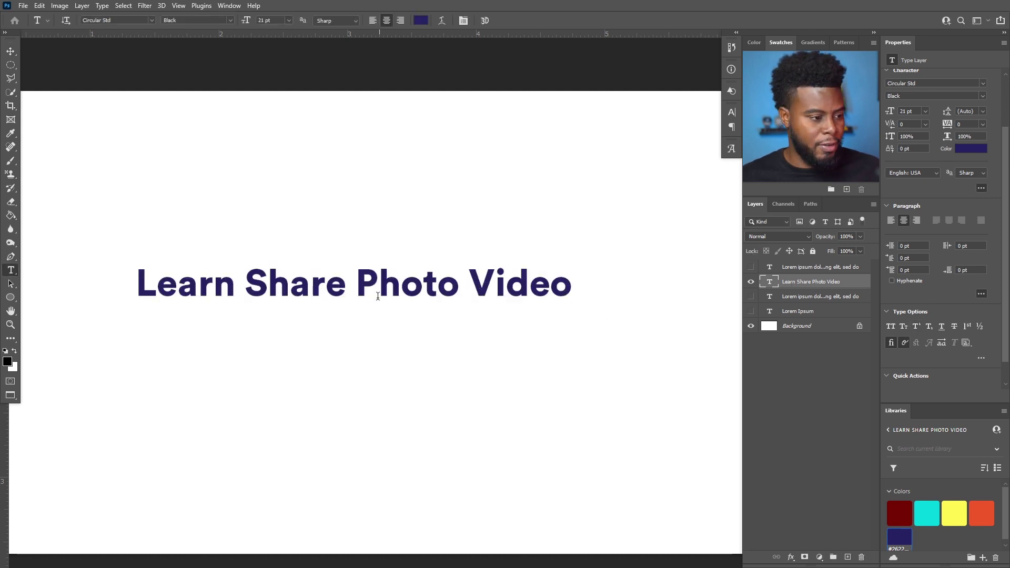
pyautogui.tripleClick(356, 290)
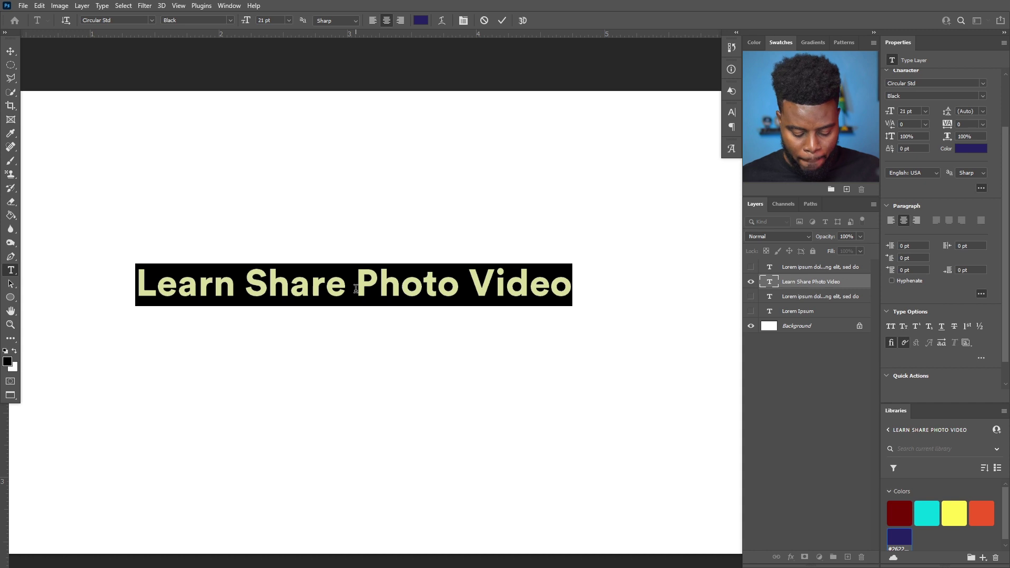
pyautogui.hotkey('ctrl', 'h')
pyautogui.write('210')
pyautogui.hotkey('ctrl', 'Return')
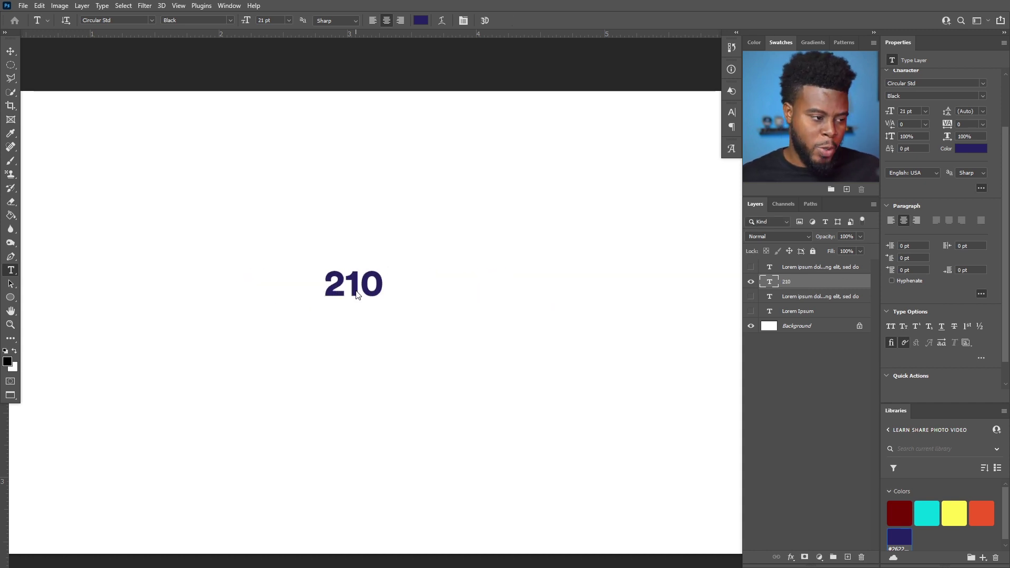
# Set the "10" in "210" as superscript.
pyautogui.moveTo(345, 284); pyautogui.dragTo(383, 279)
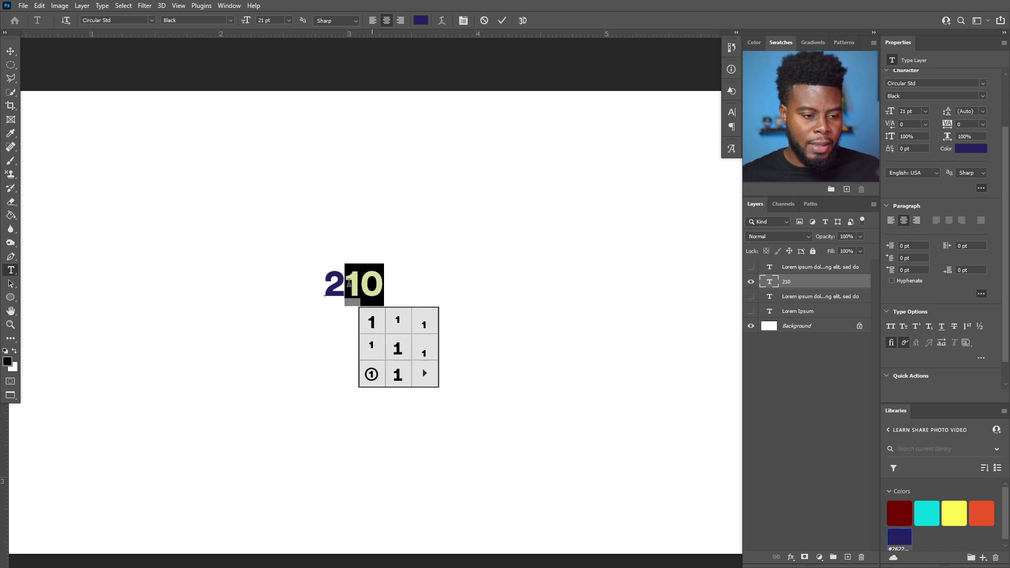
pyautogui.hotkey('ctrl', '+')
pyautogui.hotkey('ctrl', '+')
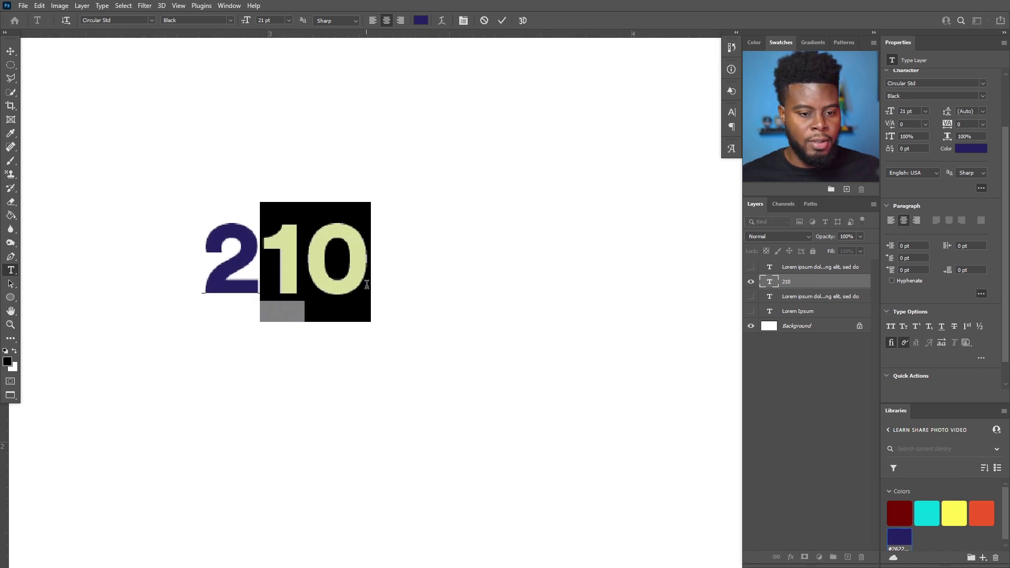
pyautogui.click(916, 327)
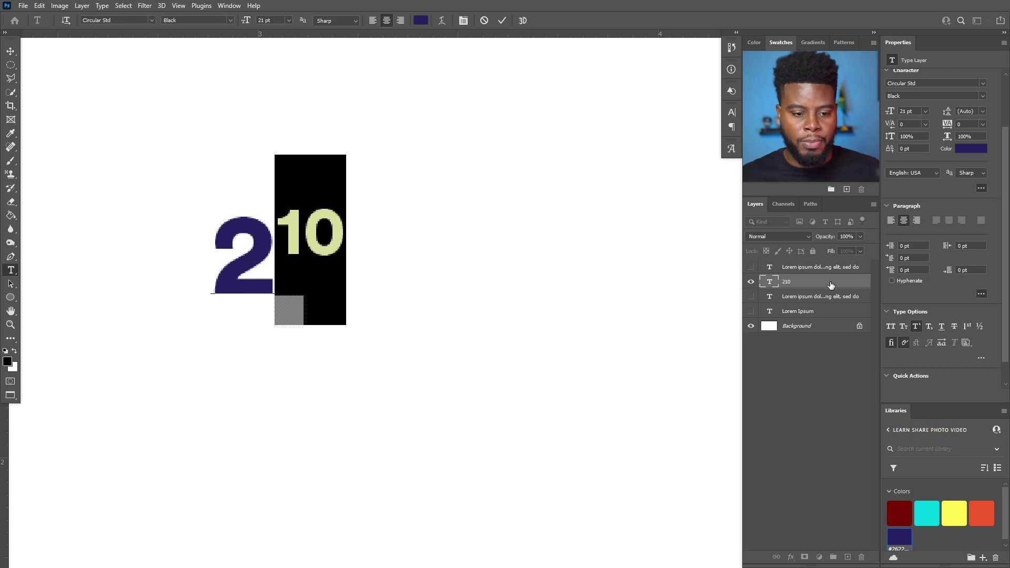
pyautogui.click(832, 286)
# Switch the "10" to subscript, then select the whole number and clear the subscript.
pyautogui.click(930, 327)
pyautogui.click(823, 286)
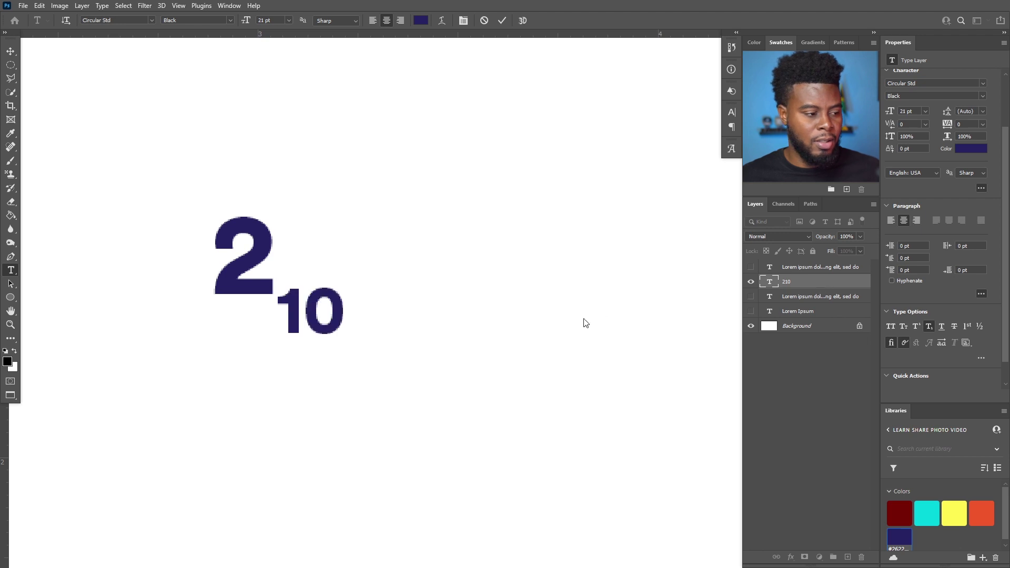
pyautogui.click(267, 263)
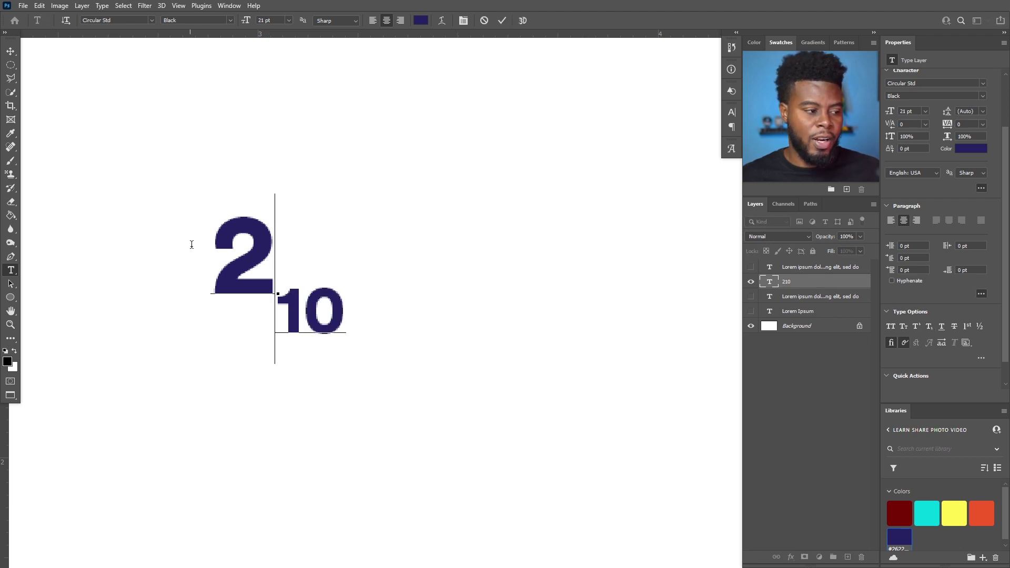
pyautogui.hotkey('ctrl', 'a')
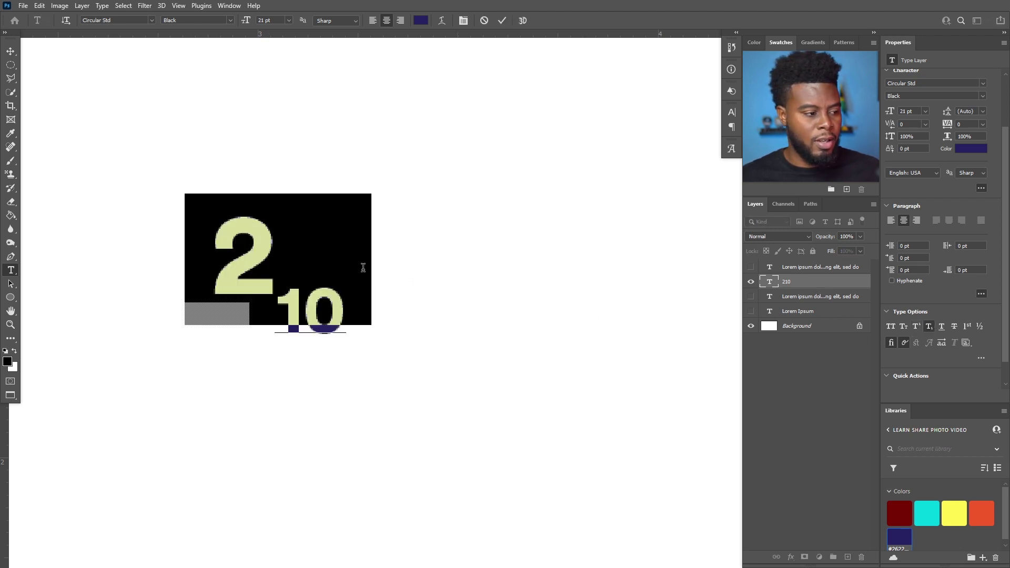
pyautogui.click(930, 326)
# Insert a slash to make "2/10", then replace the whole text with "1/5" and commit it.
pyautogui.click(280, 255)
pyautogui.click(264, 251)
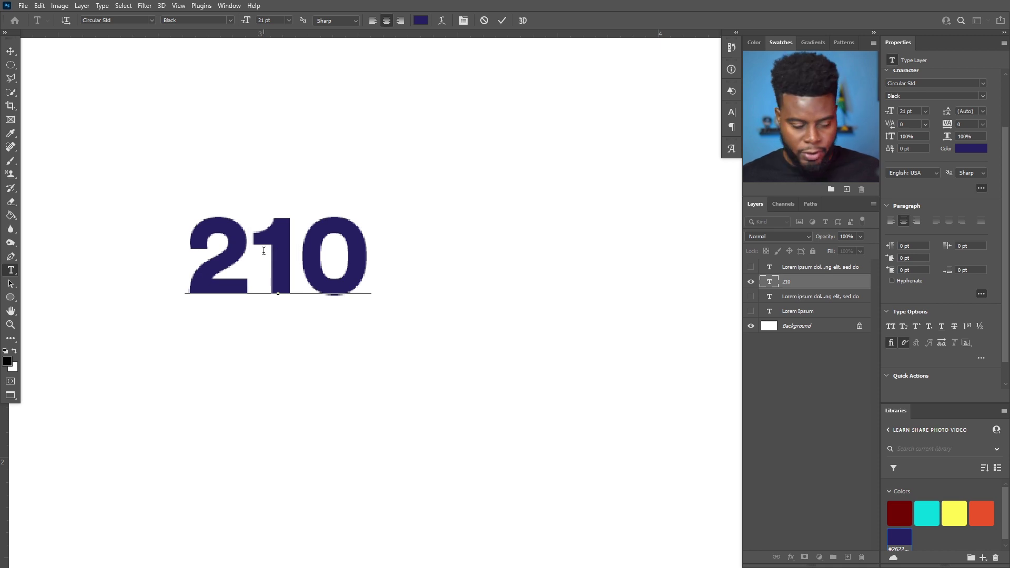
pyautogui.write('/')
pyautogui.hotkey('ctrl', 'a')
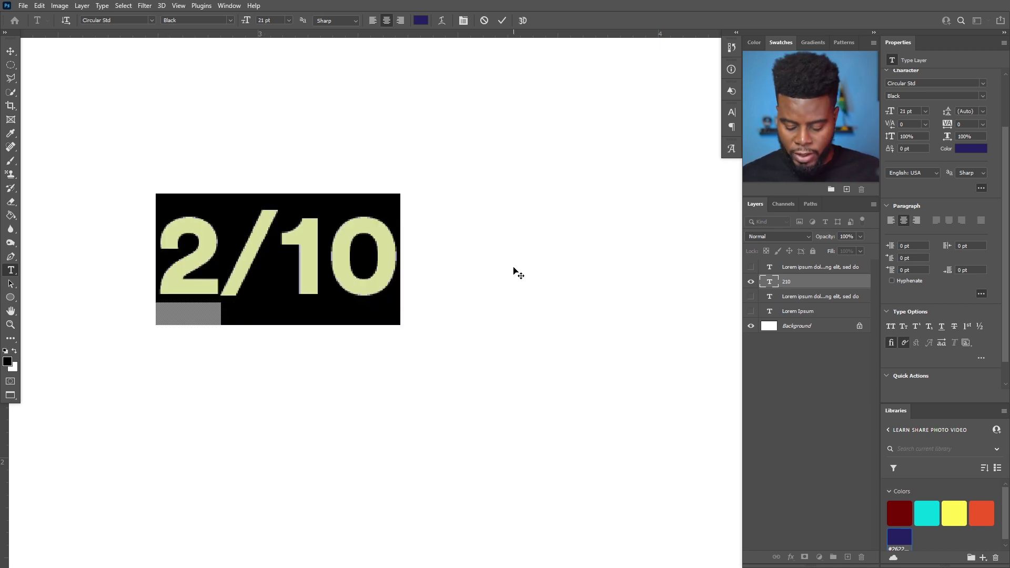
pyautogui.write('1/5')
pyautogui.hotkey('ctrl', 'Return')
pyautogui.hscroll(-2, 514, 271)
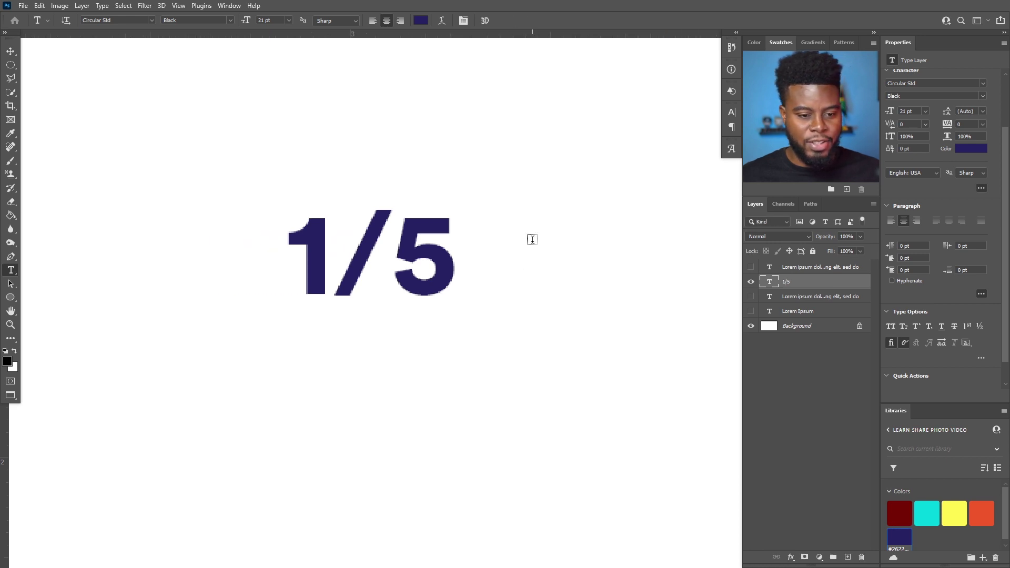
# Apply the Fractions type option to the "1/5" text.
pyautogui.click(980, 328)
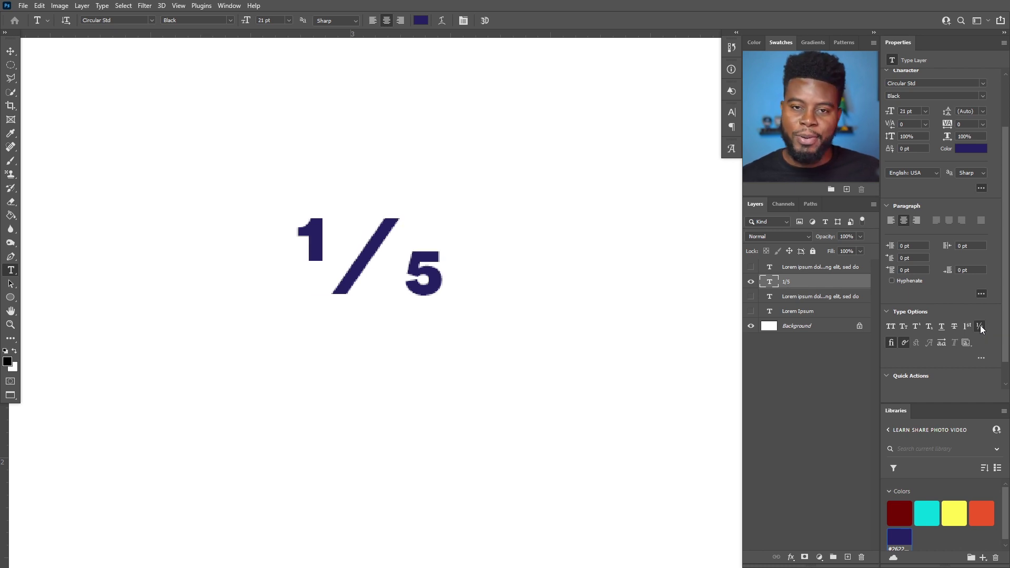
pyautogui.hotkey('ctrl', '-')
pyautogui.hotkey('ctrl', '-')
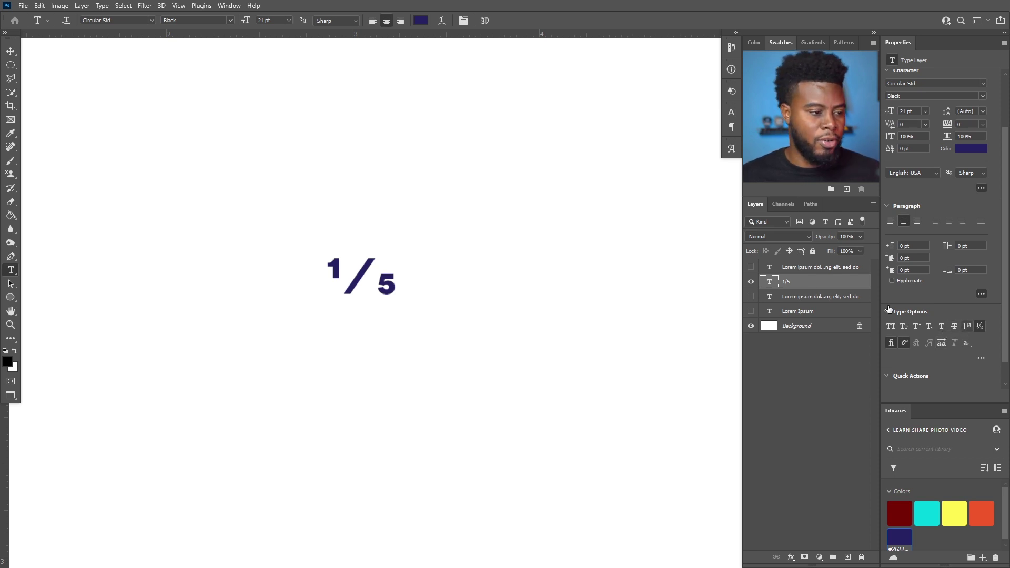
pyautogui.hotkey('ctrl', '-')
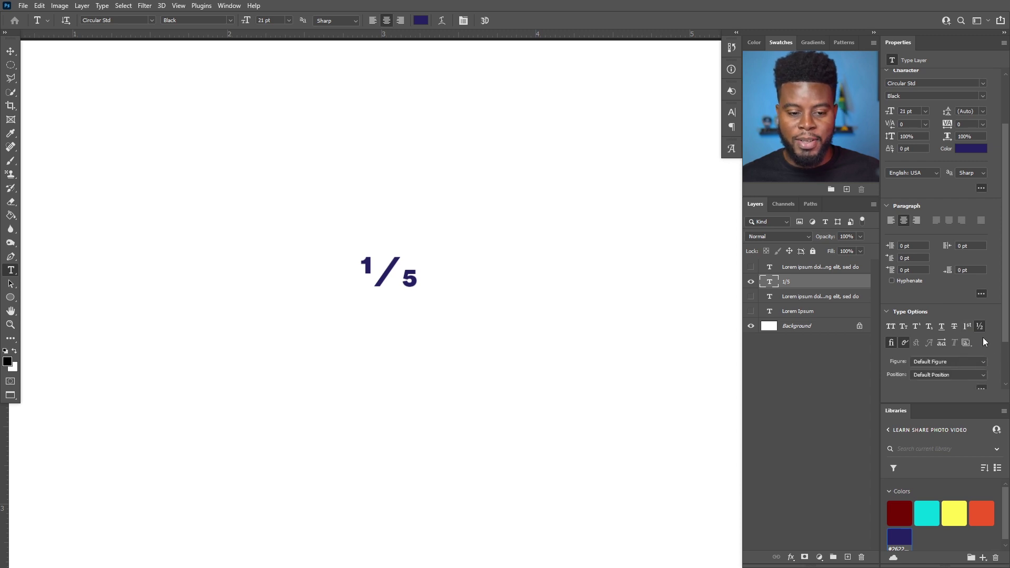
# Delete the "1/5" text layer and switch to the Vertical Type tool.
pyautogui.press('Delete')
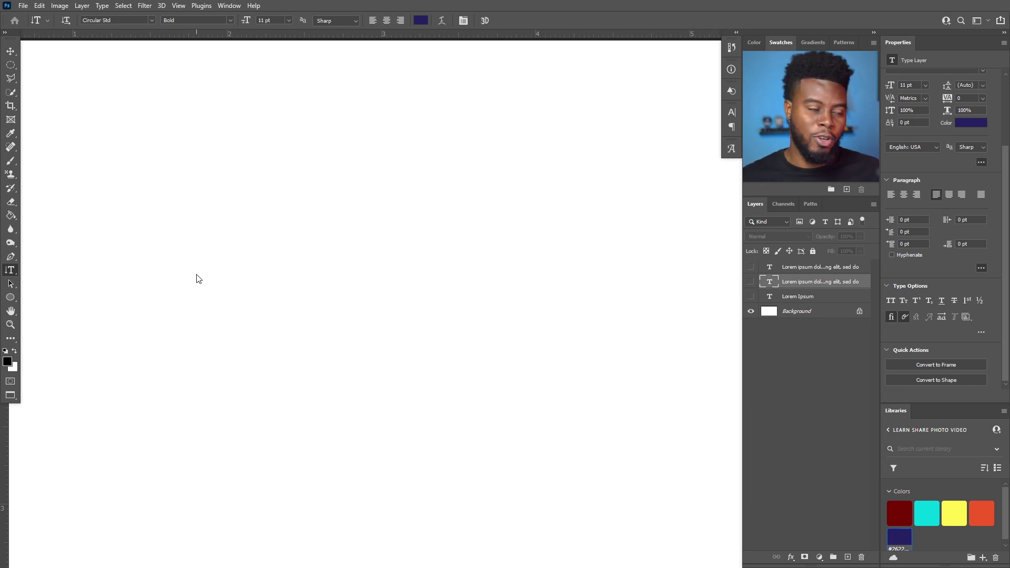
pyautogui.click(12, 274)
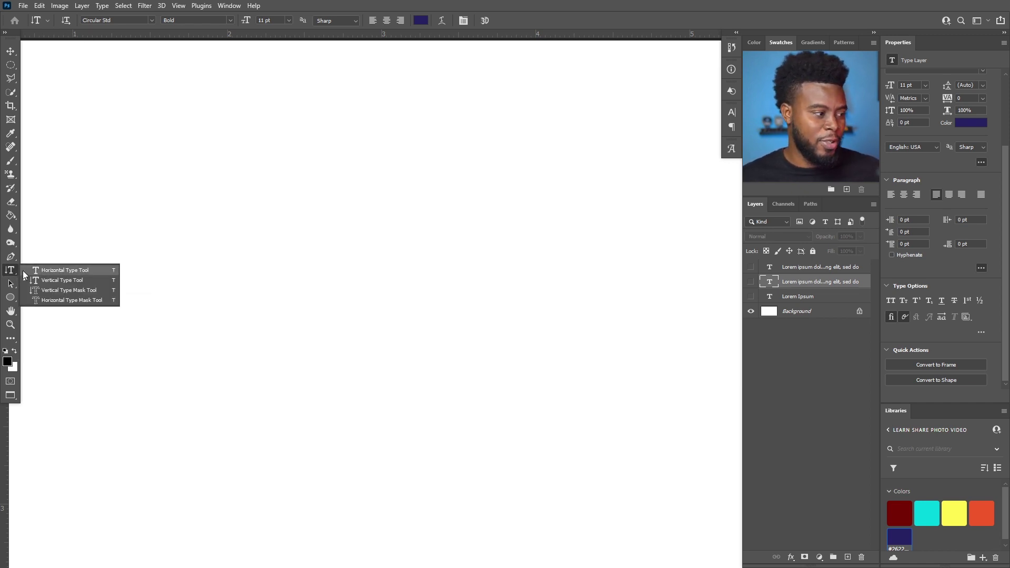
pyautogui.click(81, 270)
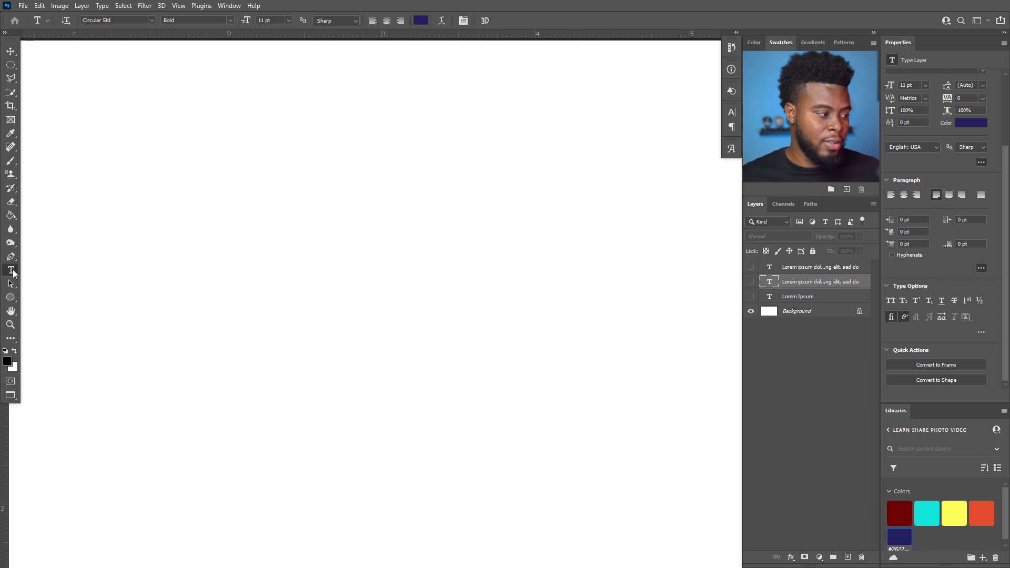
pyautogui.click(13, 272)
pyautogui.click(66, 280)
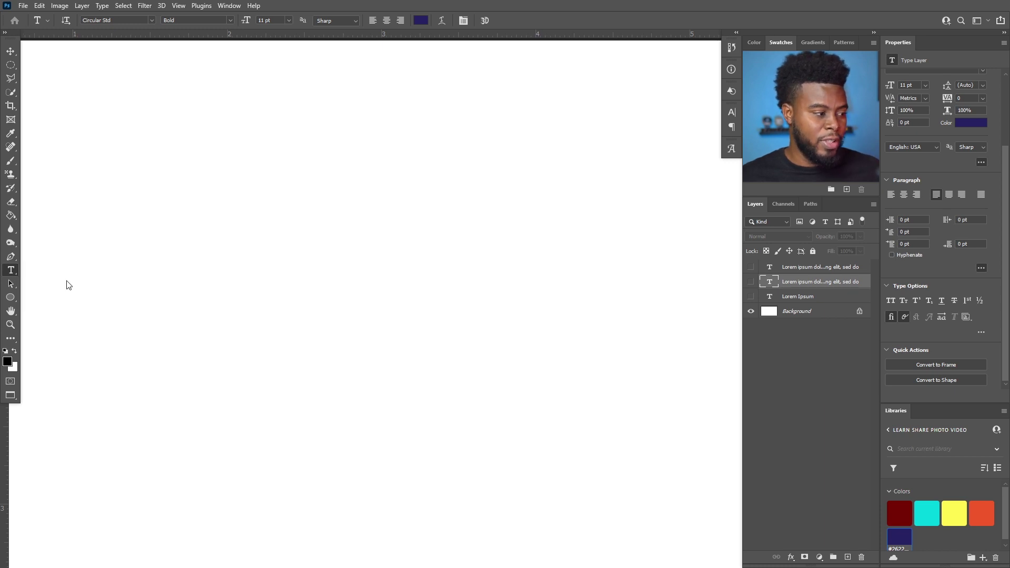
pyautogui.click(16, 272)
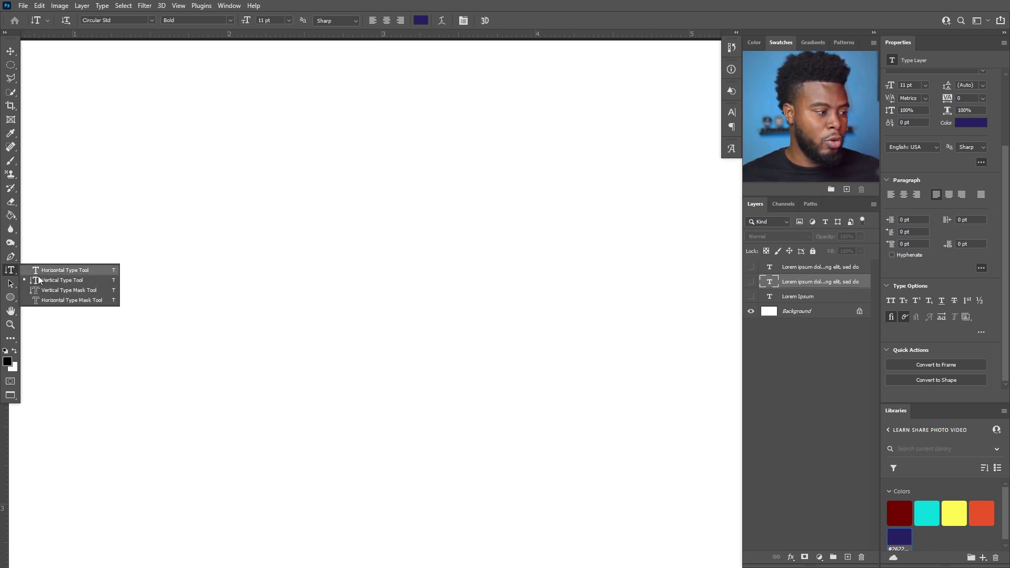
pyautogui.click(74, 278)
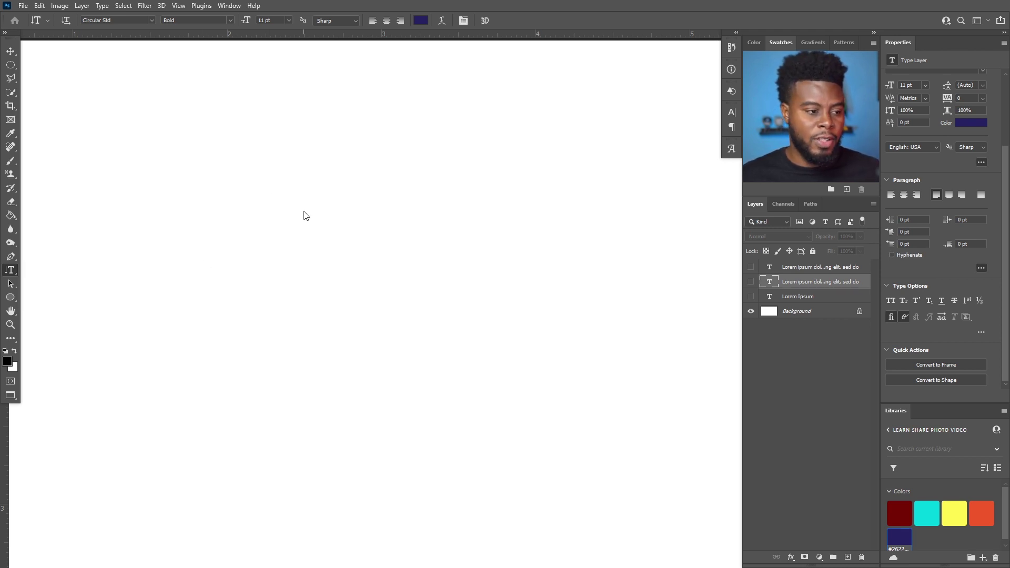
# Add vertical point text reading "Learn Share" in the upper middle of the canvas and commit it.
pyautogui.scroll(-2, 304, 214)
pyautogui.click(304, 175)
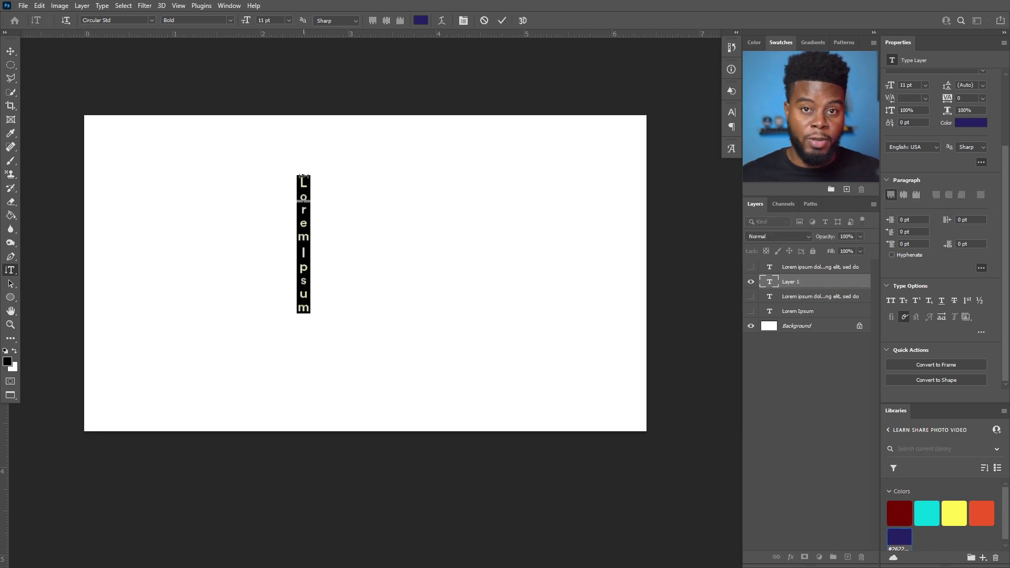
pyautogui.write('LearnShare')
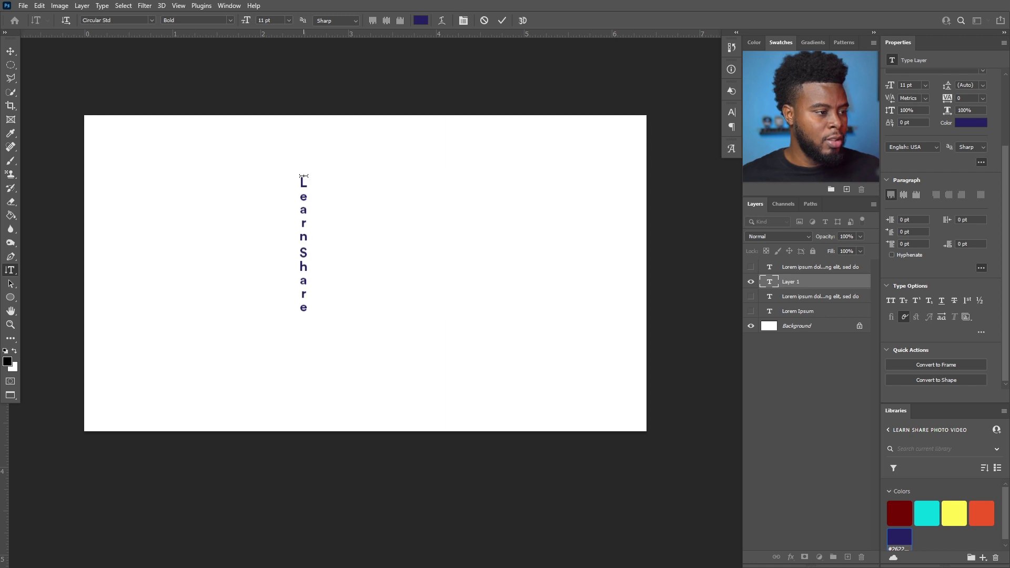
pyautogui.hotkey('ctrl', 'Return')
# Insert an extra space between "Learn" and "Share" in the vertical text and commit the edit.
pyautogui.scroll(3, 287, 191)
pyautogui.click(330, 297)
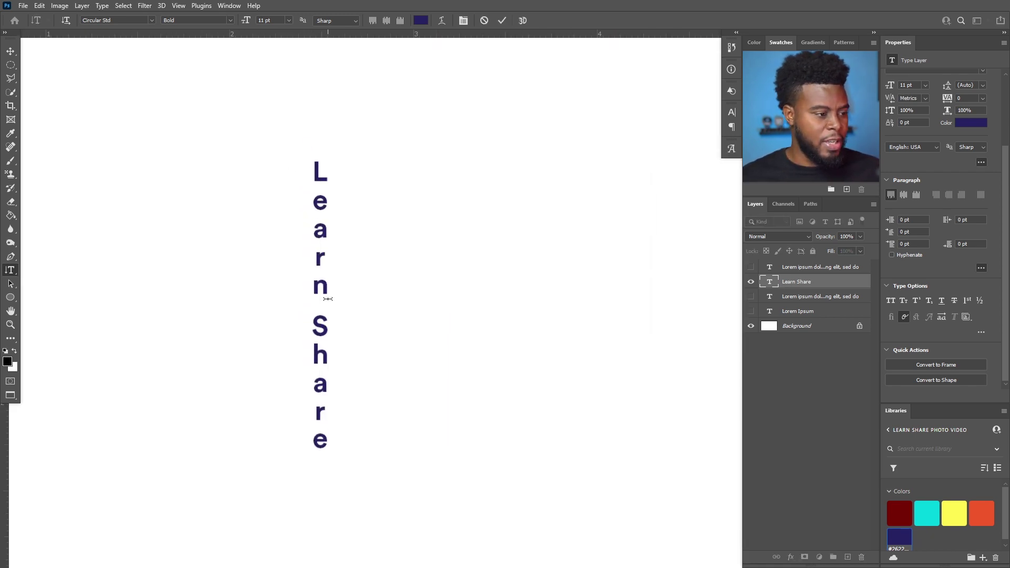
pyautogui.hotkey('ctrl', 'Return')
pyautogui.press('v')
pyautogui.scroll(1, 283, 357)
pyautogui.scroll(1, 283, 356)
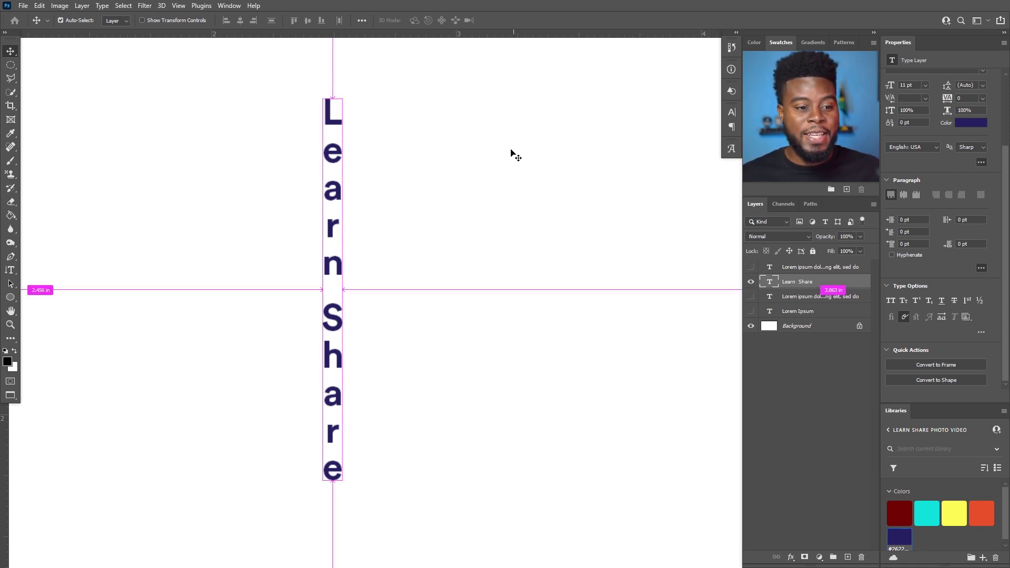
# With the Horizontal Type tool, stack "Learn Sh" one letter per line beside the vertical text, leaving a blank line between the words.
pyautogui.hscroll(1, 513, 154)
pyautogui.click(10, 273)
pyautogui.click(41, 269)
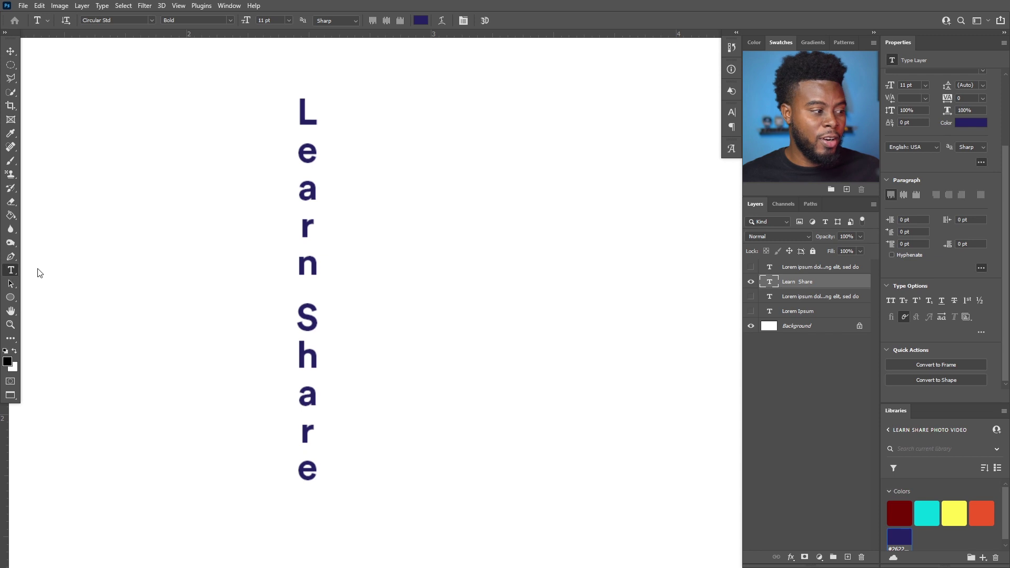
pyautogui.click(492, 116)
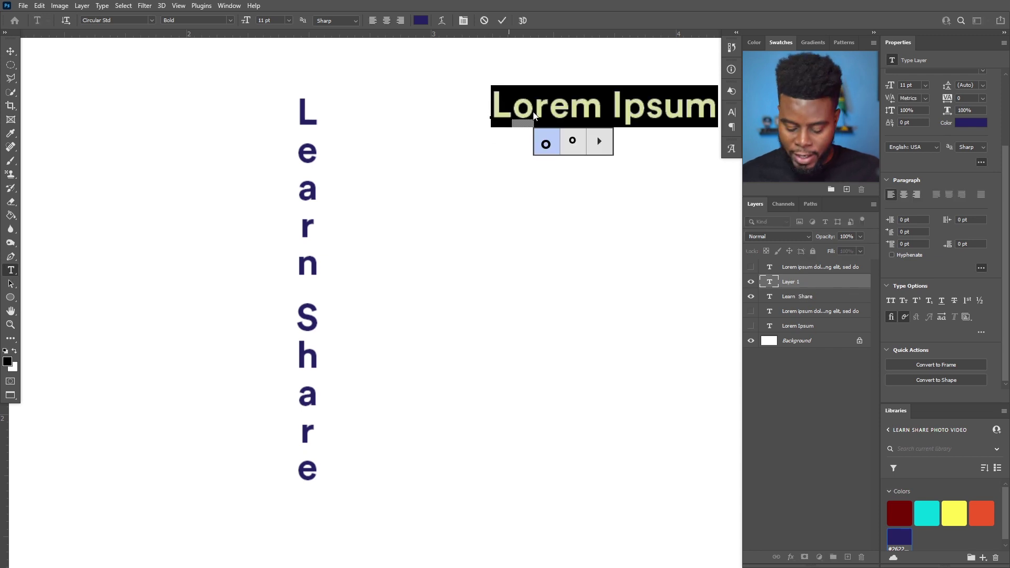
pyautogui.write('L')
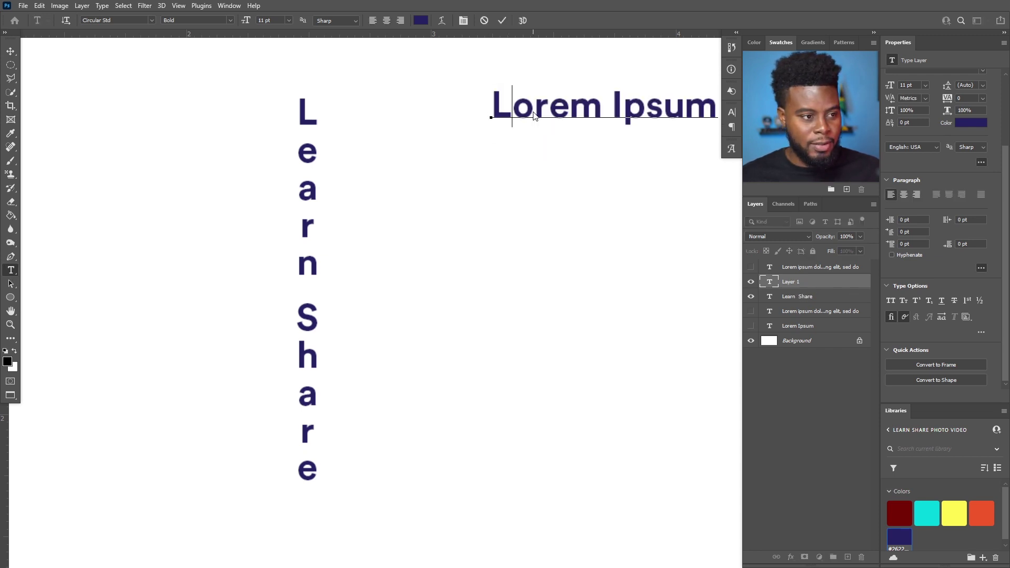
pyautogui.press('Return')
pyautogui.write('e')
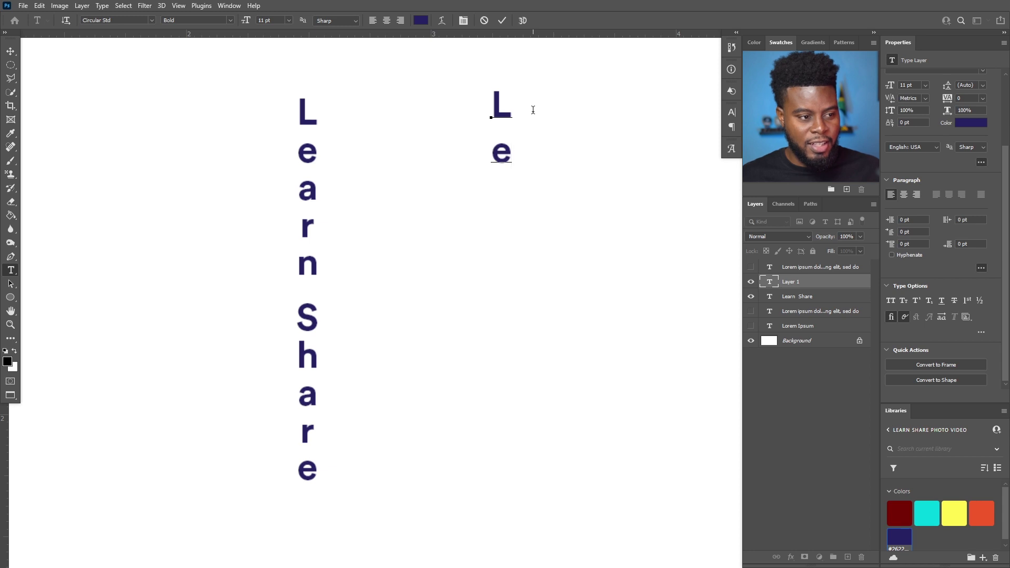
pyautogui.press('Return')
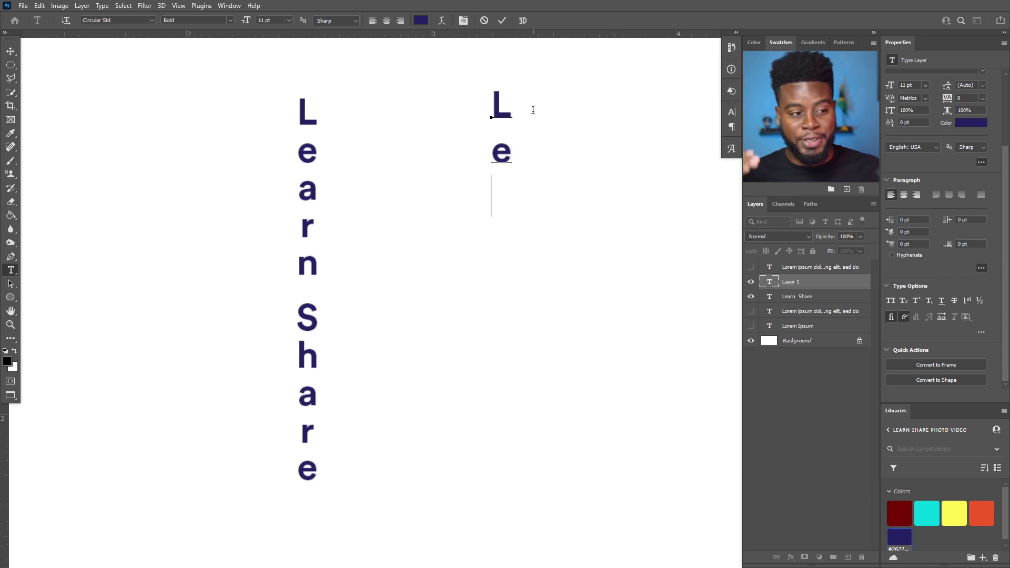
pyautogui.write('a')
pyautogui.press('Return')
pyautogui.write('r')
pyautogui.press('Return')
pyautogui.write('n')
pyautogui.press('Return')
pyautogui.press('Return')
pyautogui.write('S')
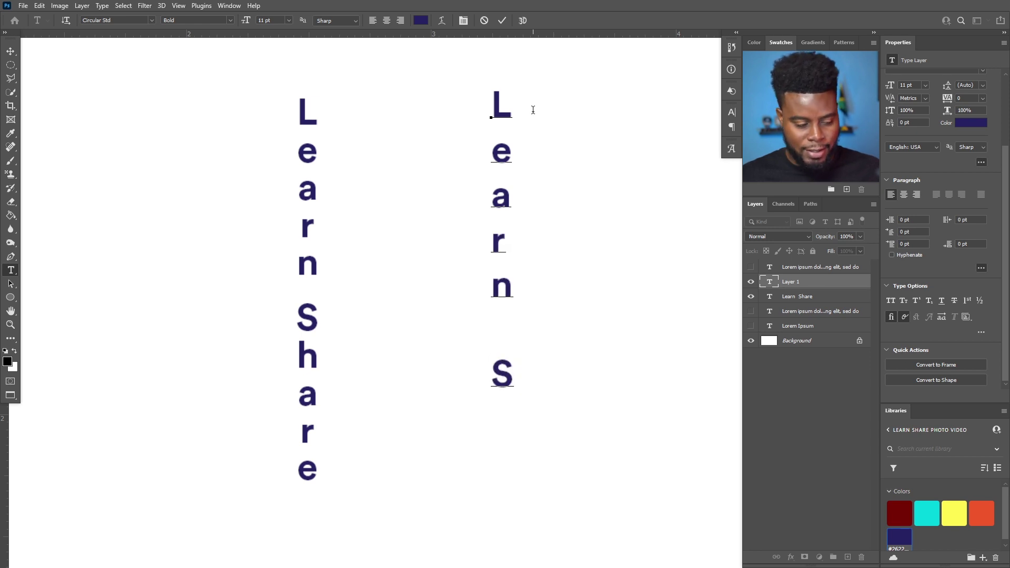
pyautogui.write('h')
pyautogui.click(533, 110)
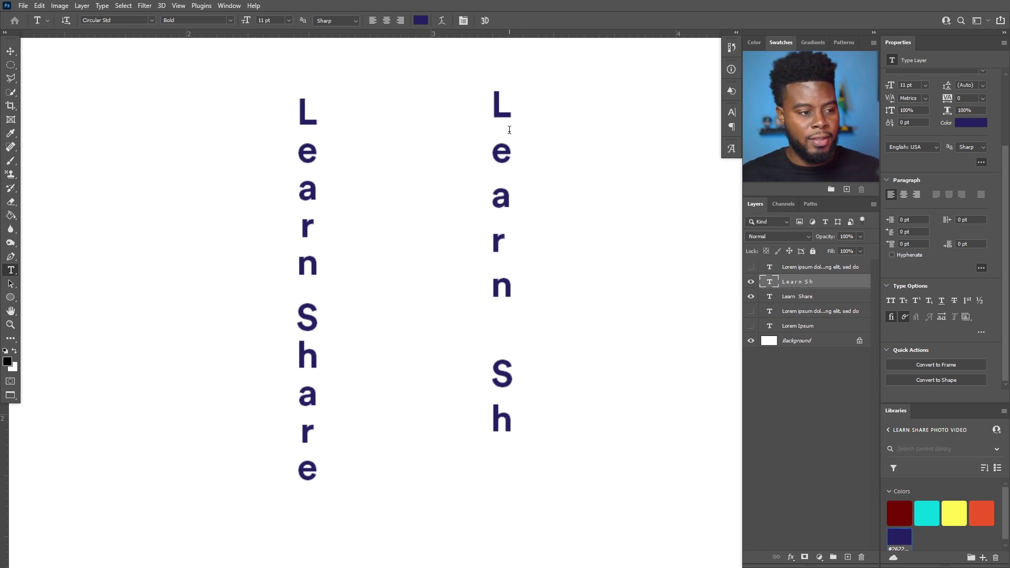
# Move the stacked horizontal text right beside the vertical text and recolor it with the orange-red library swatch for comparison.
pyautogui.press('v')
pyautogui.moveTo(508, 147); pyautogui.dragTo(353, 150)
pyautogui.scroll(3, 336, 152)
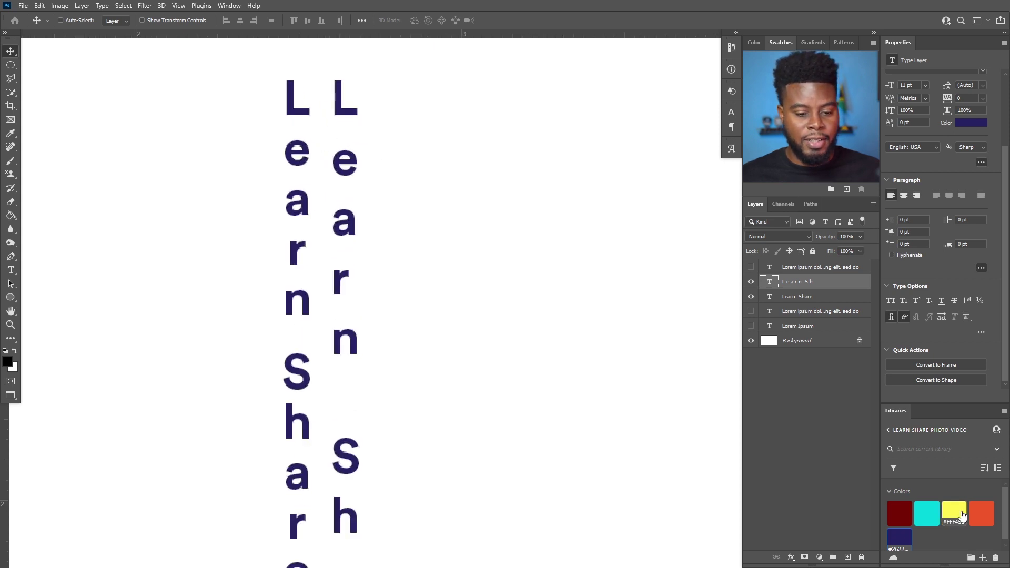
pyautogui.click(982, 513)
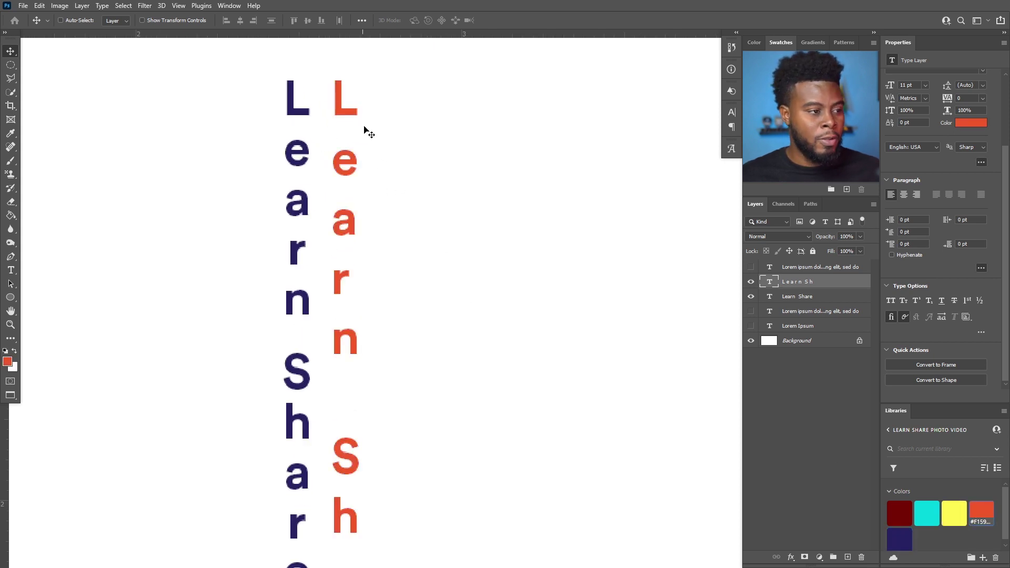
pyautogui.scroll(2, 312, 101)
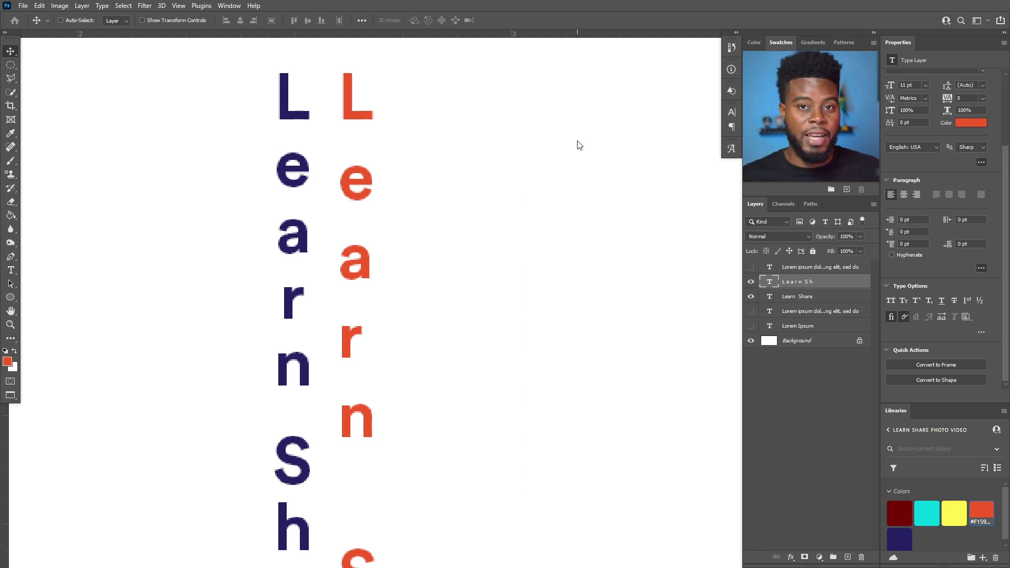
pyautogui.scroll(-3, 426, 161)
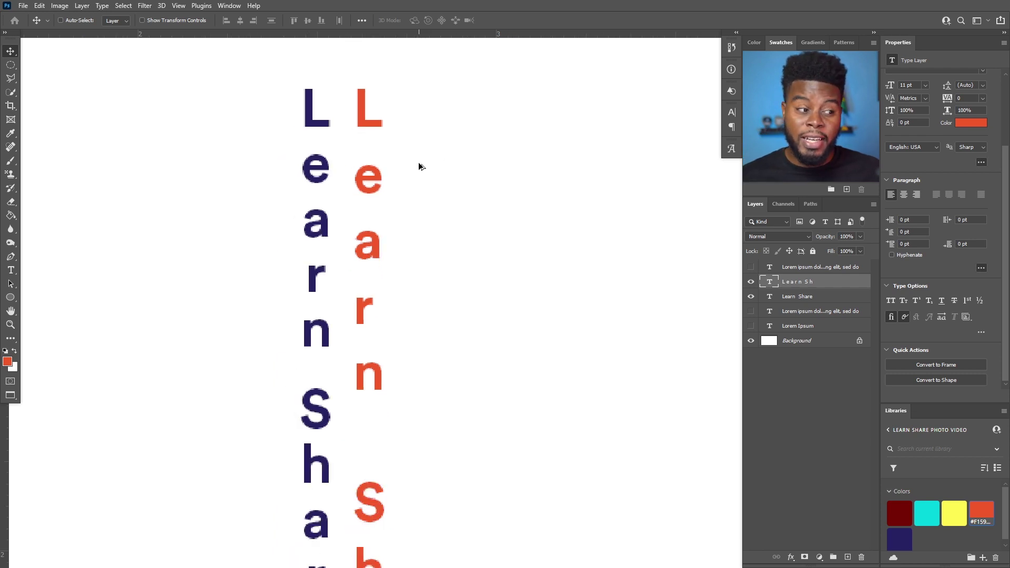
pyautogui.scroll(-2, 369, 261)
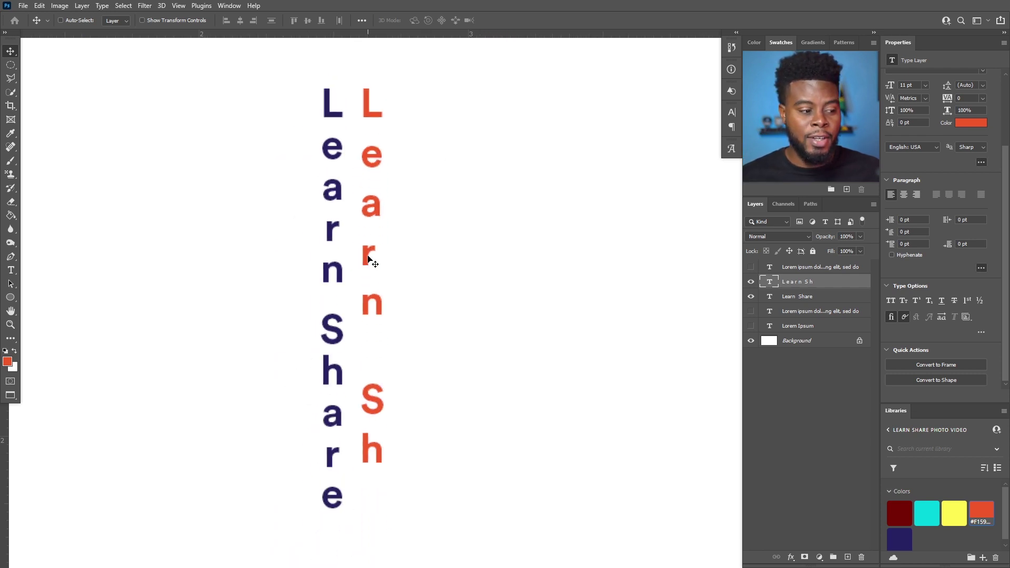
pyautogui.scroll(2, 369, 259)
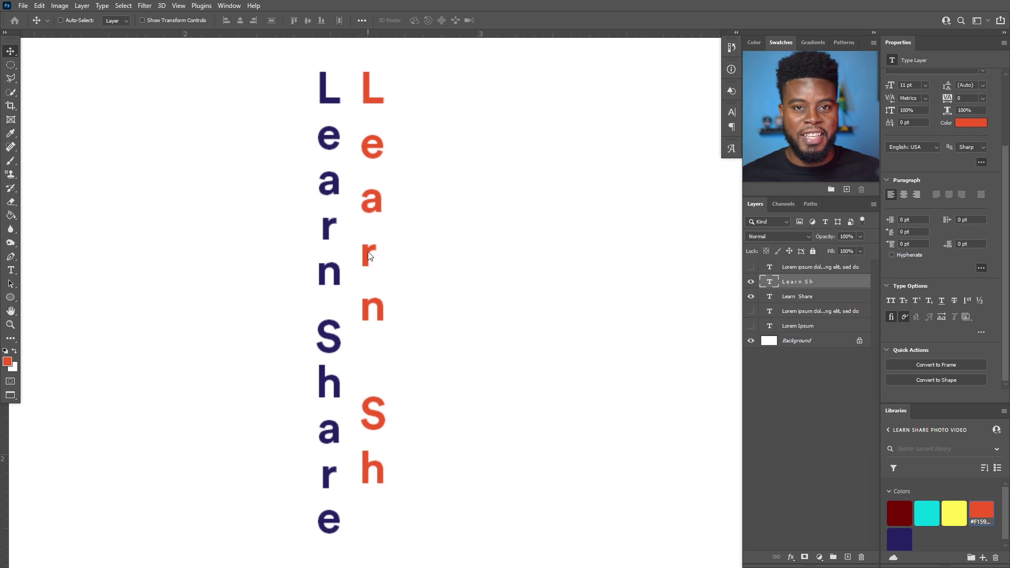
pyautogui.scroll(-1, 369, 255)
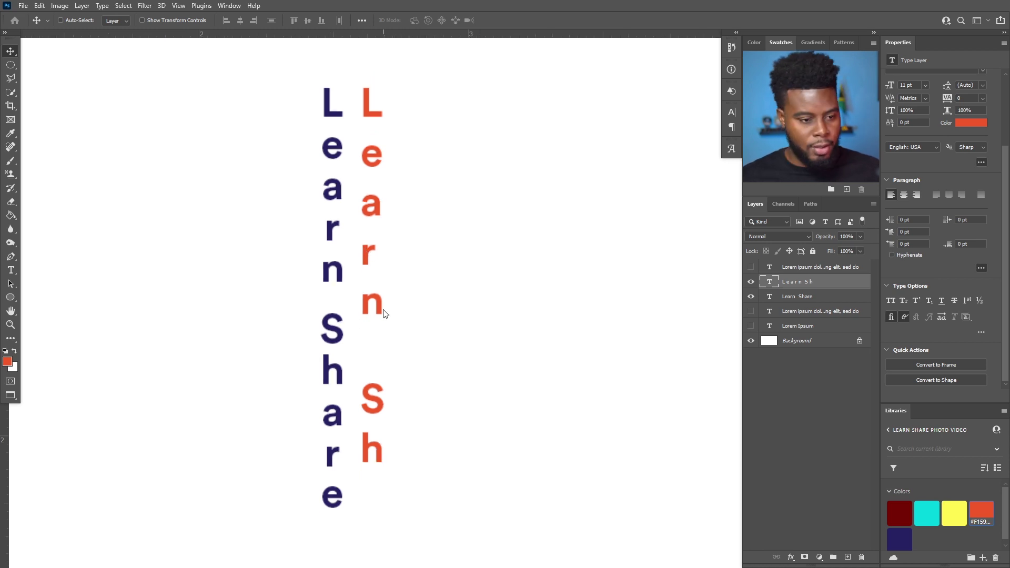
# Delete the stacked "Learn Sh" layer, hide the vertical "Learn Share" layer, and fit the empty canvas in view.
pyautogui.press('Delete')
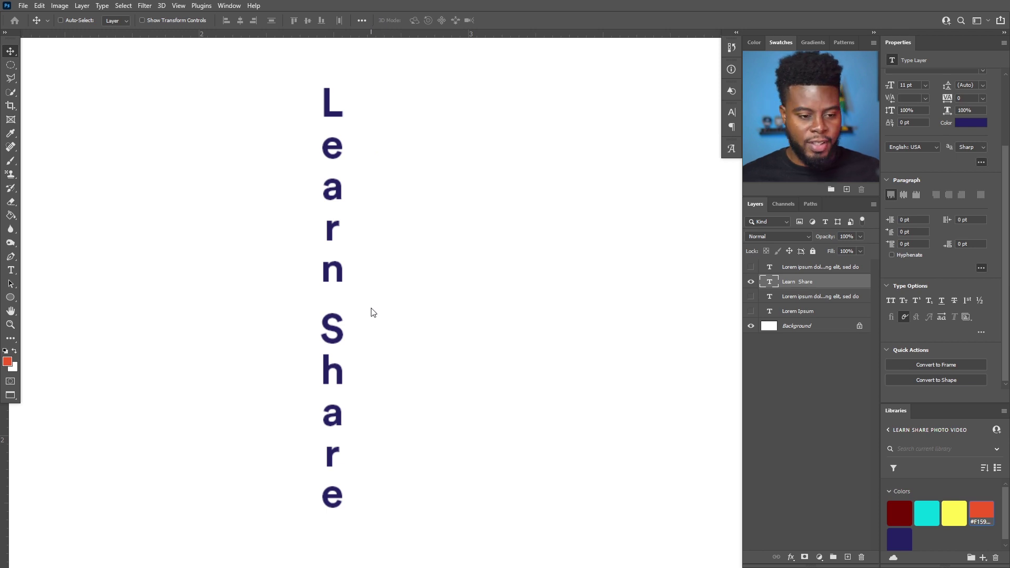
pyautogui.hotkey('ctrl', ',')
pyautogui.hotkey('ctrl', '0')
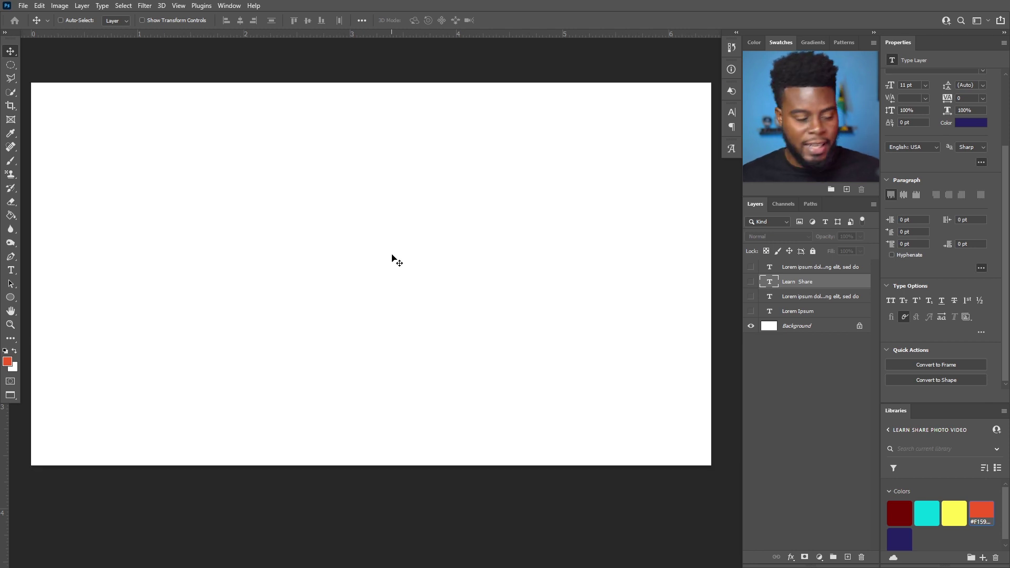
# Draw an open S-shaped path across the canvas with the Pen tool, using three anchor points with smooth curves.
pyautogui.press('p')
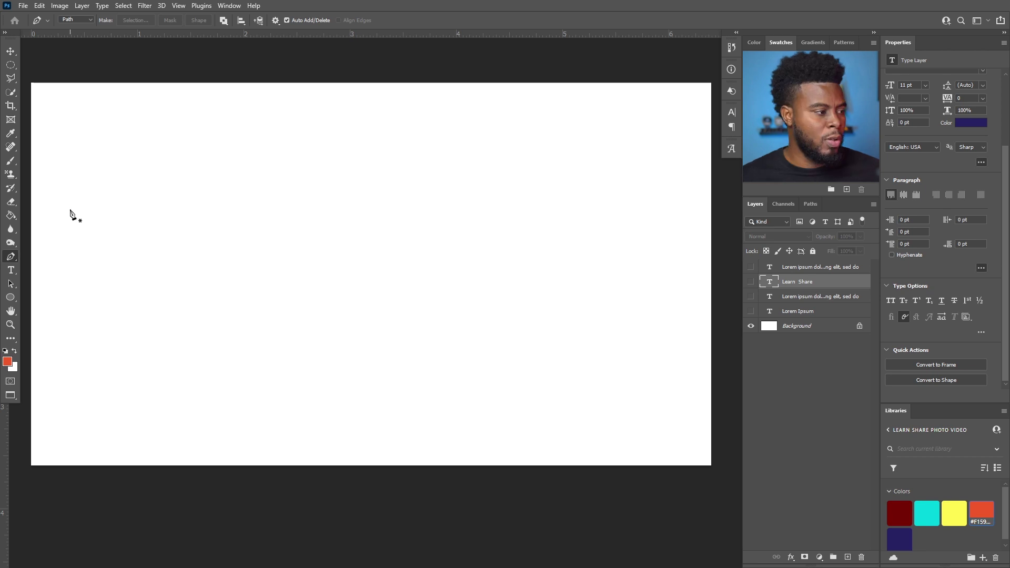
pyautogui.click(69, 199)
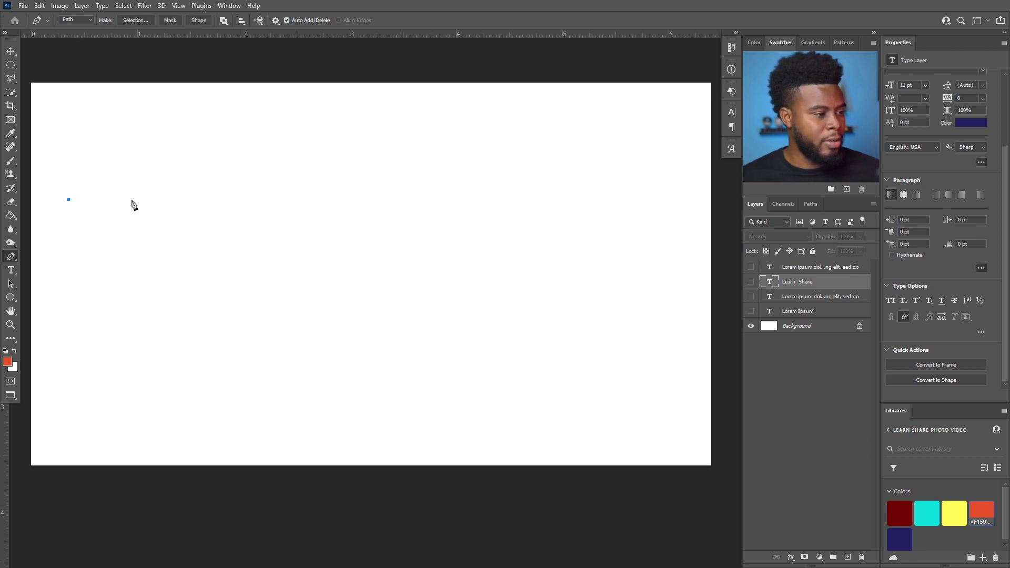
pyautogui.moveTo(285, 280); pyautogui.dragTo(285, 372)
pyautogui.click(567, 312)
pyautogui.hotkey('ctrl', 'z')
pyautogui.moveTo(587, 216); pyautogui.dragTo(559, 94)
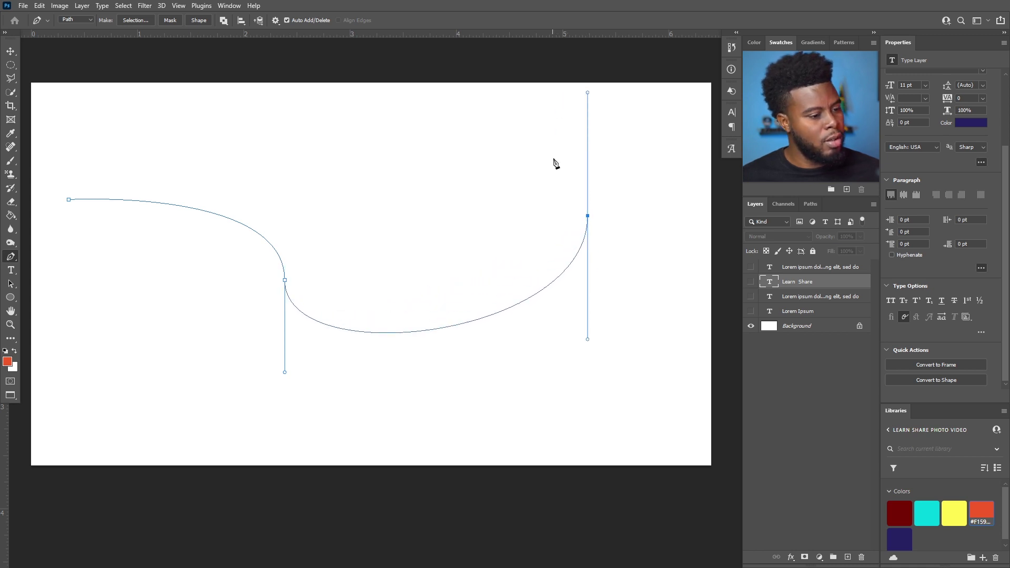
# Start horizontal placeholder text on the S-shaped path, just after its starting anchor point.
pyautogui.hscroll(-2, 158, 187)
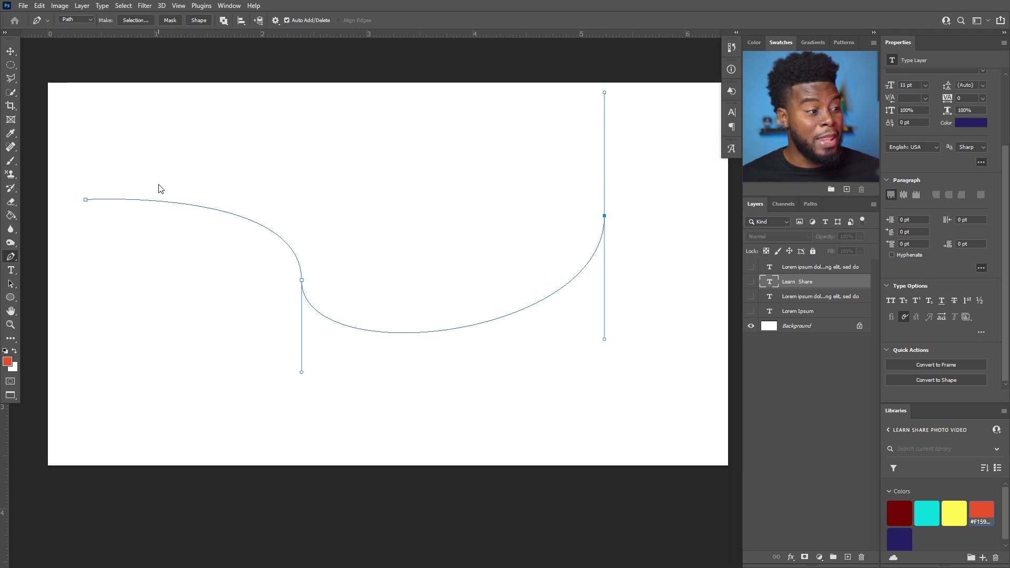
pyautogui.scroll(1, 158, 190)
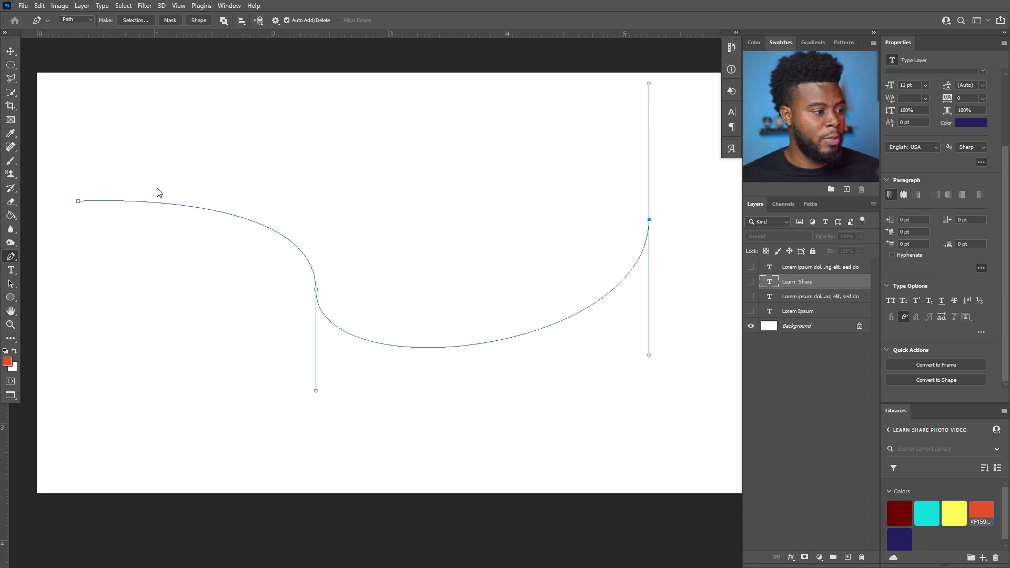
pyautogui.press('t')
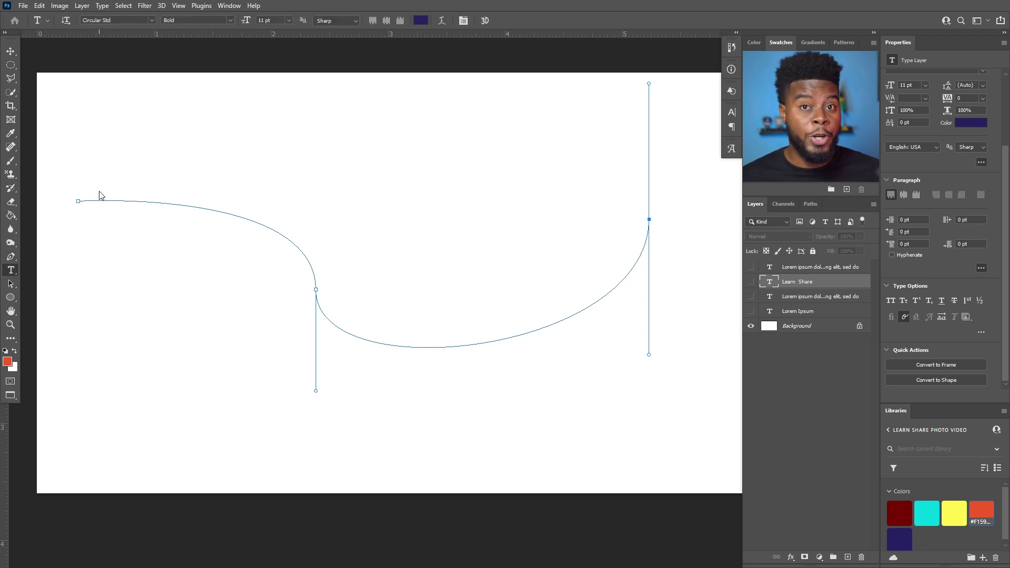
pyautogui.scroll(3, 88, 193)
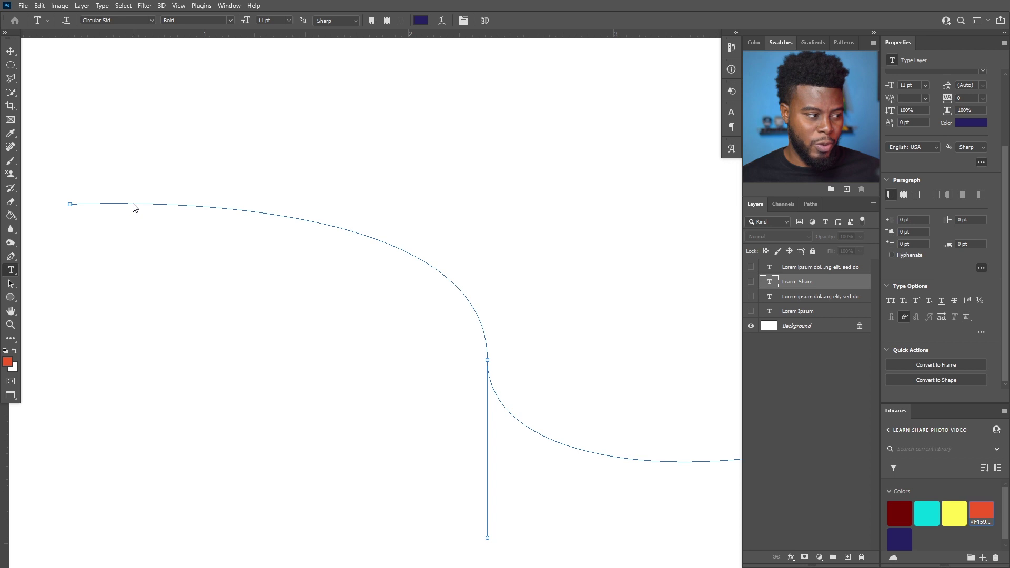
pyautogui.scroll(-3, 132, 205)
pyautogui.scroll(2, 118, 205)
pyautogui.scroll(-1, 118, 206)
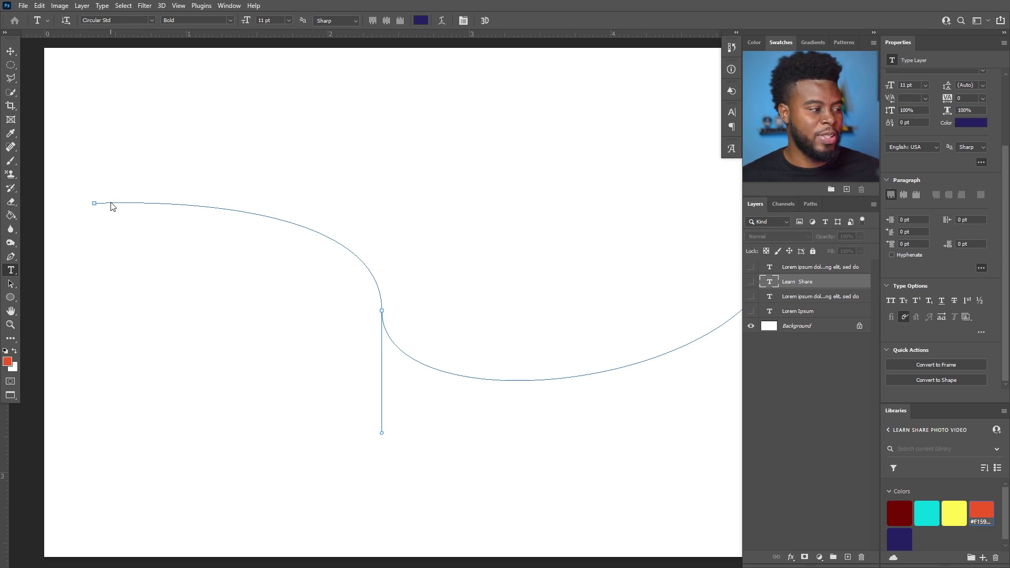
pyautogui.click(108, 205)
pyautogui.scroll(-1, 109, 199)
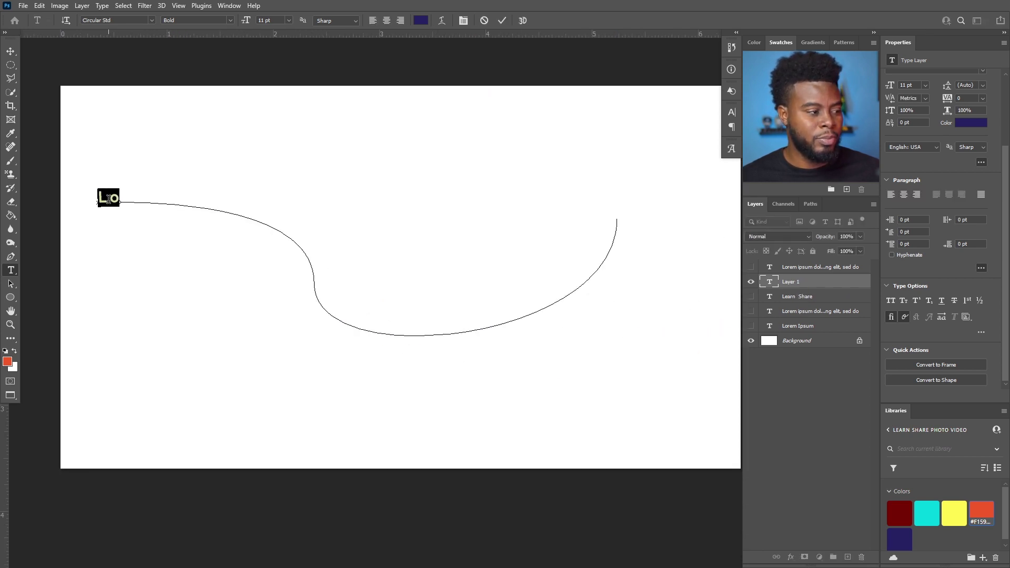
pyautogui.click(120, 198)
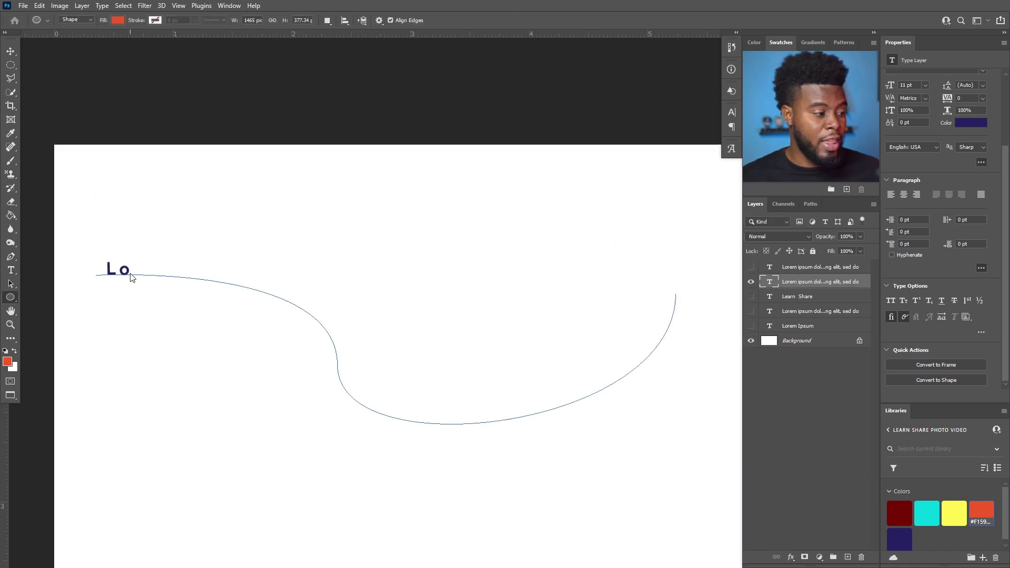
# Extend the path text's end point along the curve to near the path's far end so the whole placeholder sentence fits.
pyautogui.moveTo(131, 277)
pyautogui.mouseDown()
pyautogui.moveTo(190, 278)
pyautogui.moveTo(261, 296)
pyautogui.moveTo(373, 365)
pyautogui.moveTo(331, 419)
pyautogui.moveTo(363, 388)
pyautogui.moveTo(402, 400)
pyautogui.mouseUp()
pyautogui.moveTo(486, 398); pyautogui.dragTo(614, 317)
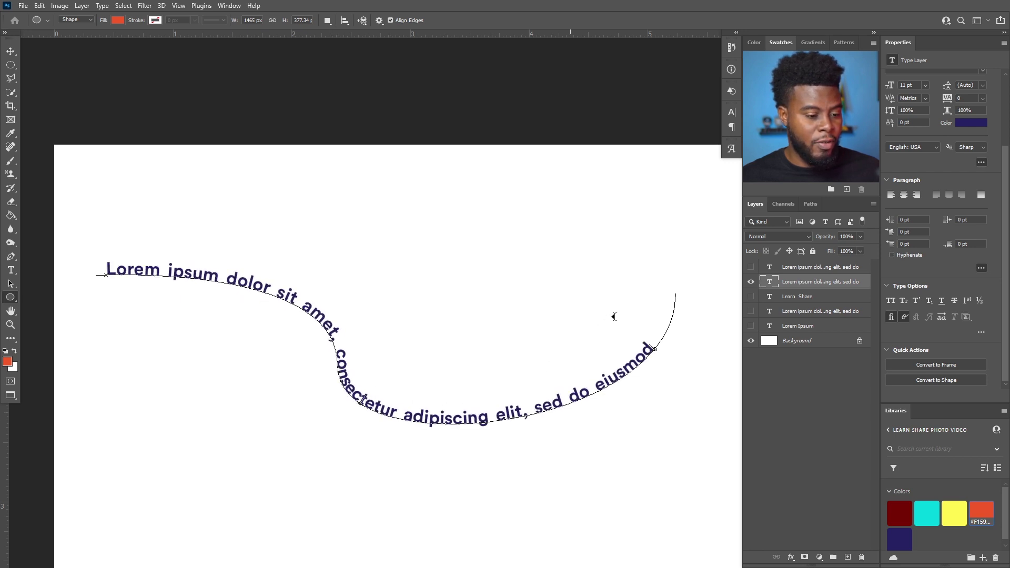
pyautogui.hotkey('ctrl', 'a')
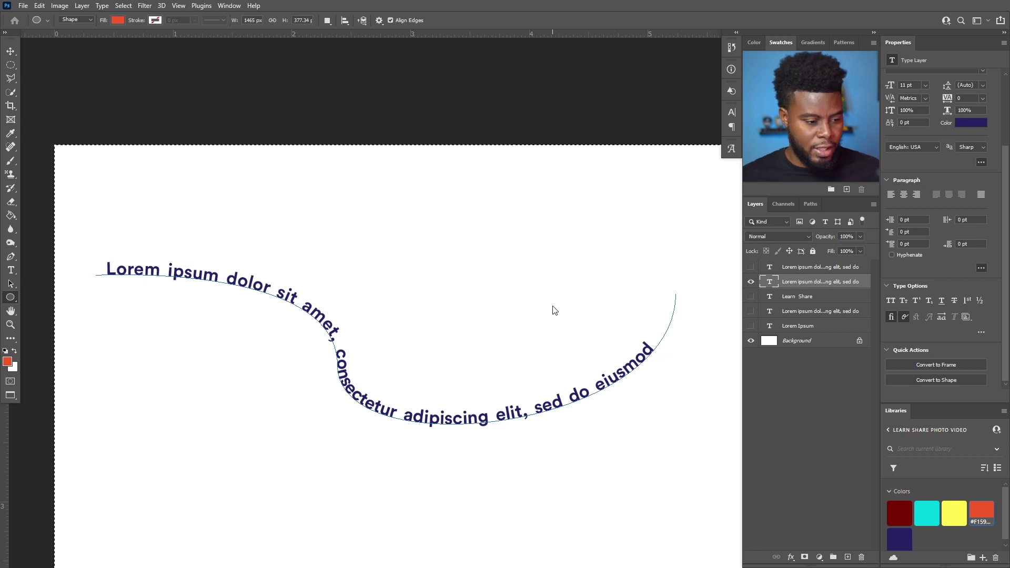
pyautogui.hotkey('ctrl', 'd')
pyautogui.click(287, 297)
pyautogui.click(541, 207)
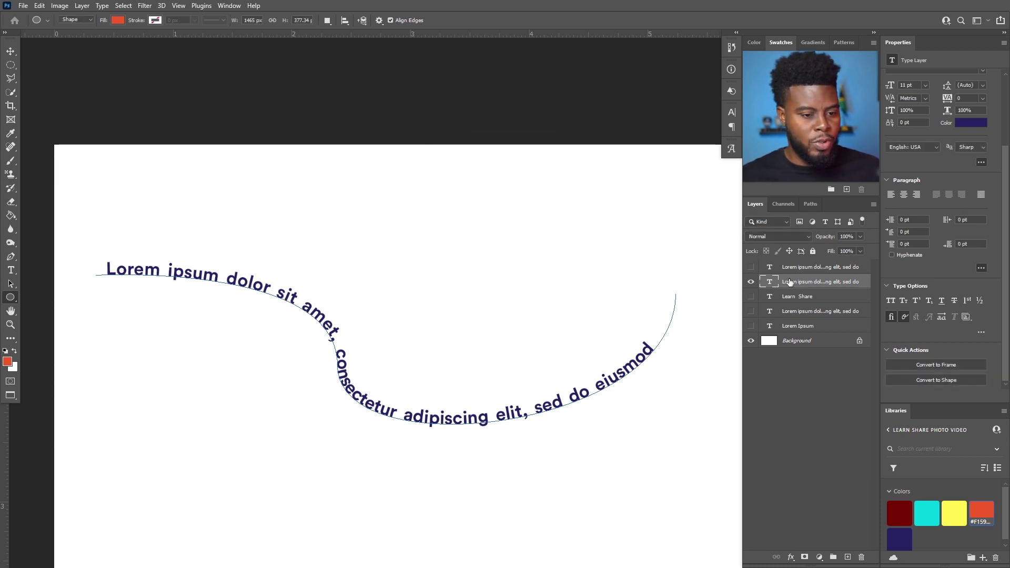
# Replace the placeholder text on the path with "This is how to" and set its font size to 21 pt.
pyautogui.press('t')
pyautogui.click(423, 418)
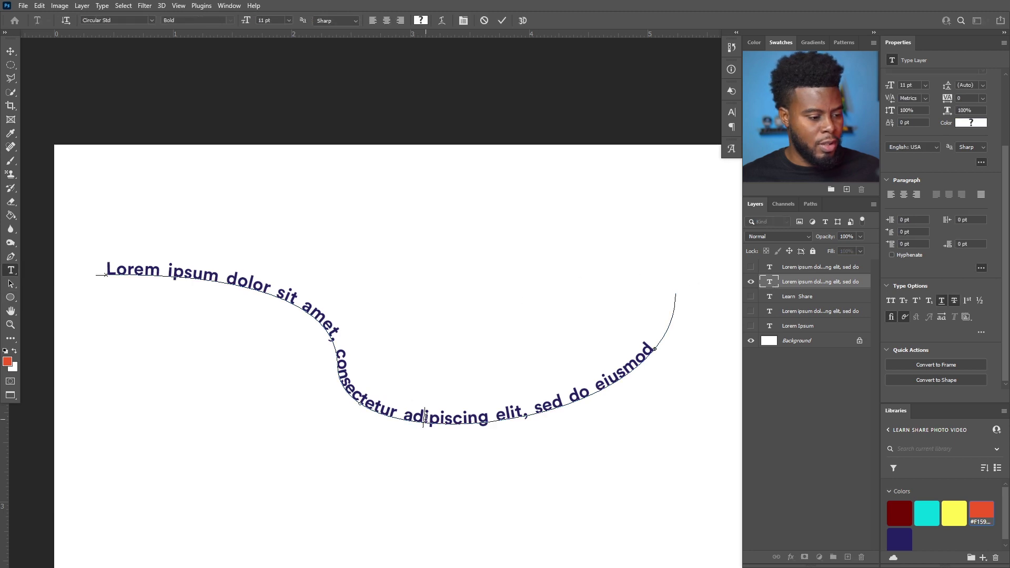
pyautogui.hotkey('ctrl', 'a')
pyautogui.write('Learn')
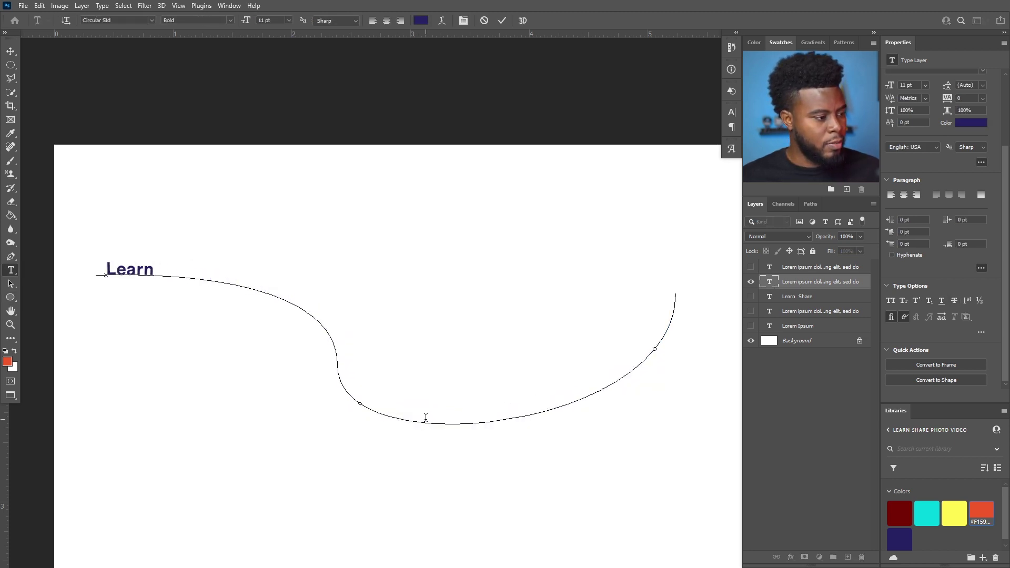
pyautogui.hotkey('ctrl', 'a')
pyautogui.write('This is how to')
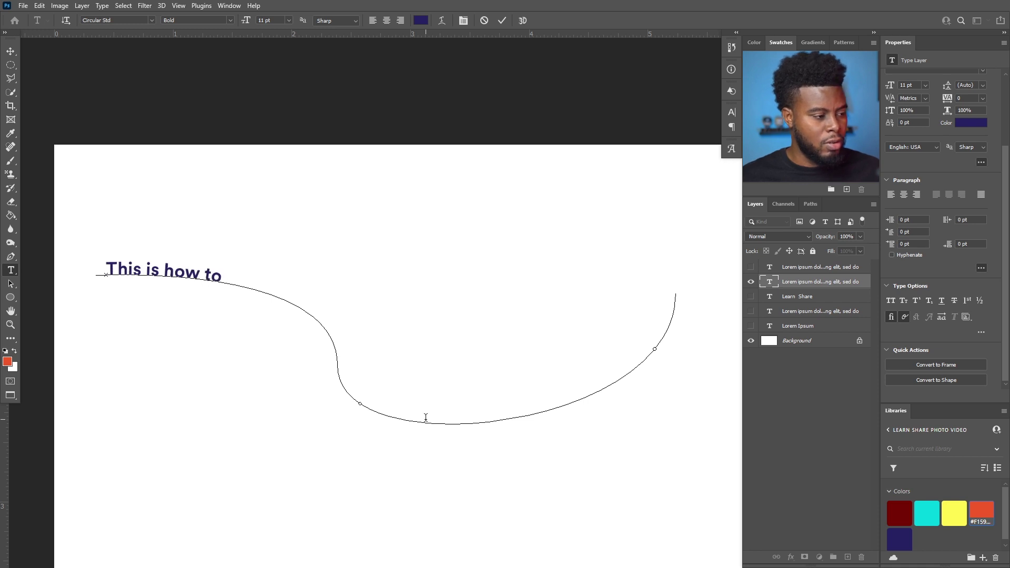
pyautogui.hotkey('ctrl', 'a')
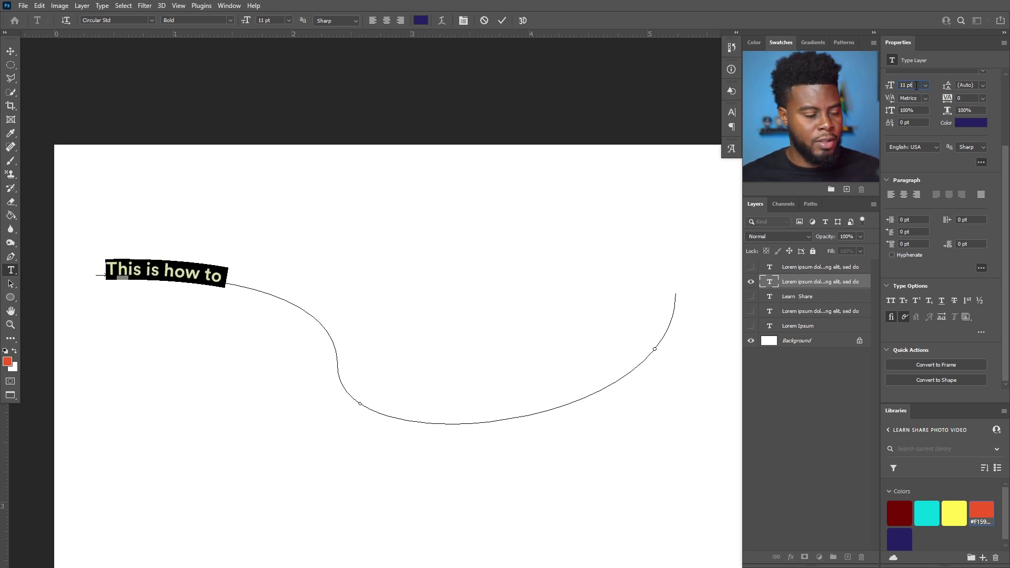
pyautogui.scroll(3, 917, 85)
pyautogui.scroll(-2, 917, 85)
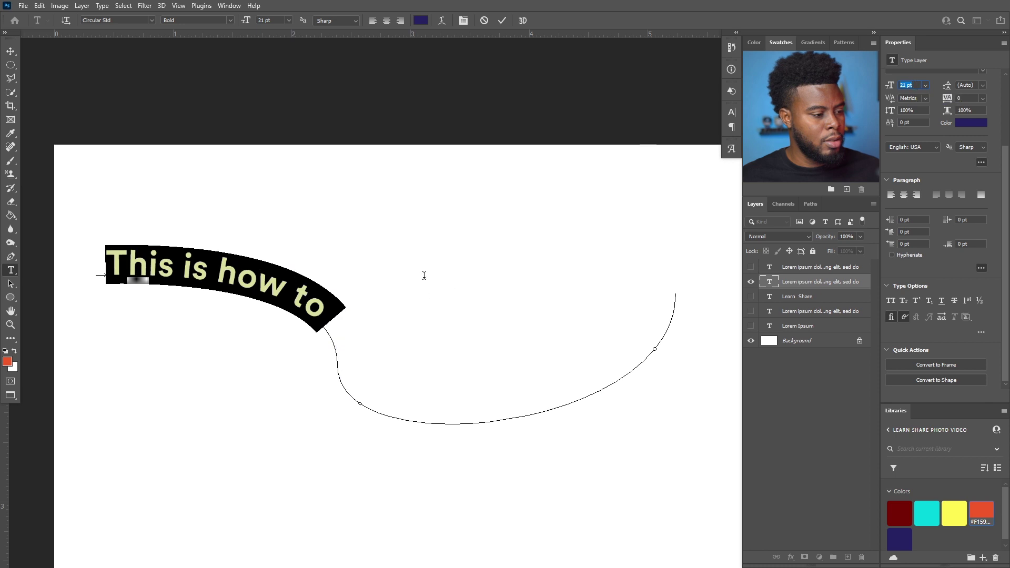
# Replace the final "to" and continue the path text so it reads "This is how you type on a path in Photoshop.".
pyautogui.click(337, 317)
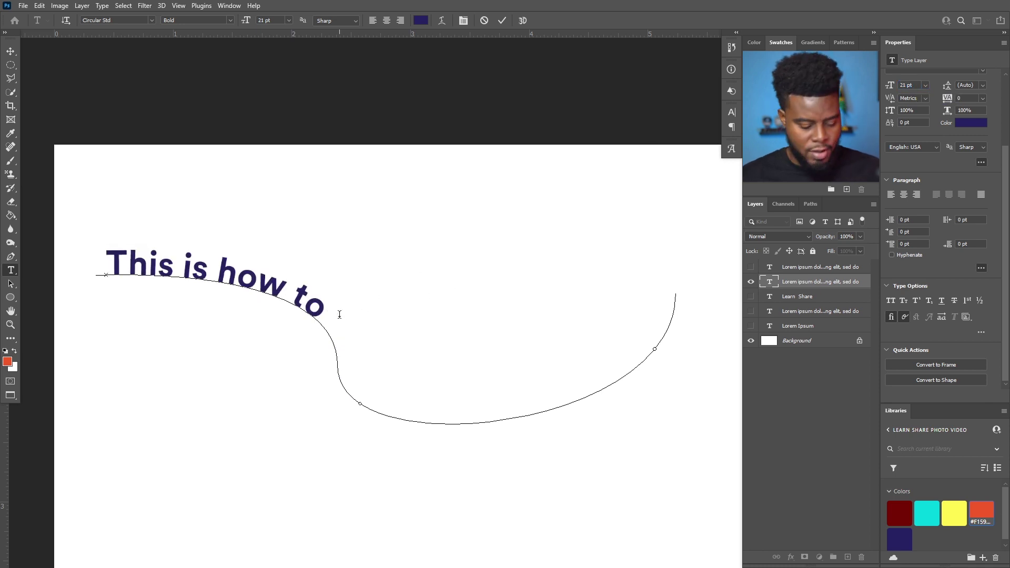
pyautogui.press('BackSpace')
pyautogui.press('BackSpace')
pyautogui.write('you t')
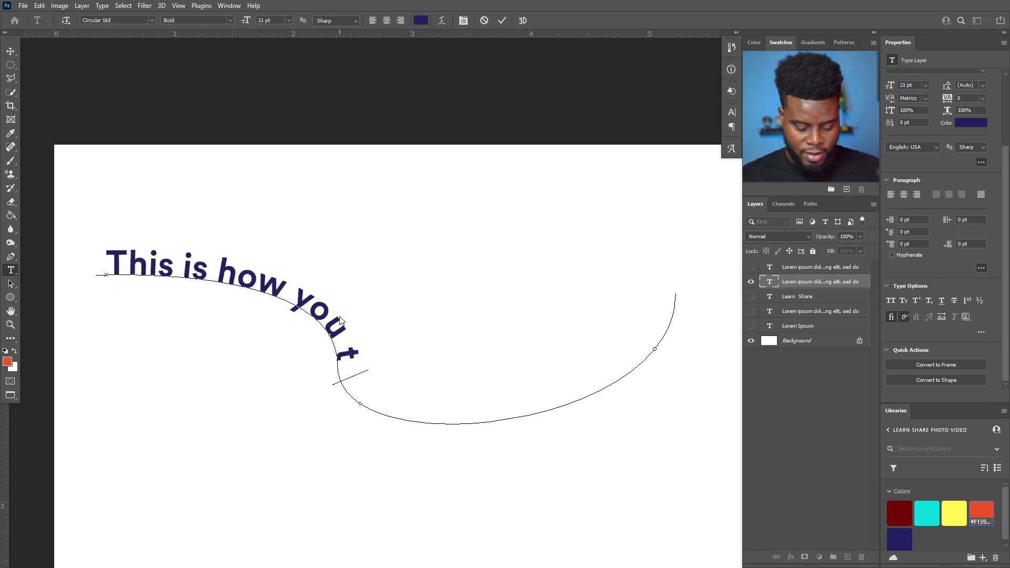
pyautogui.write('ype on a')
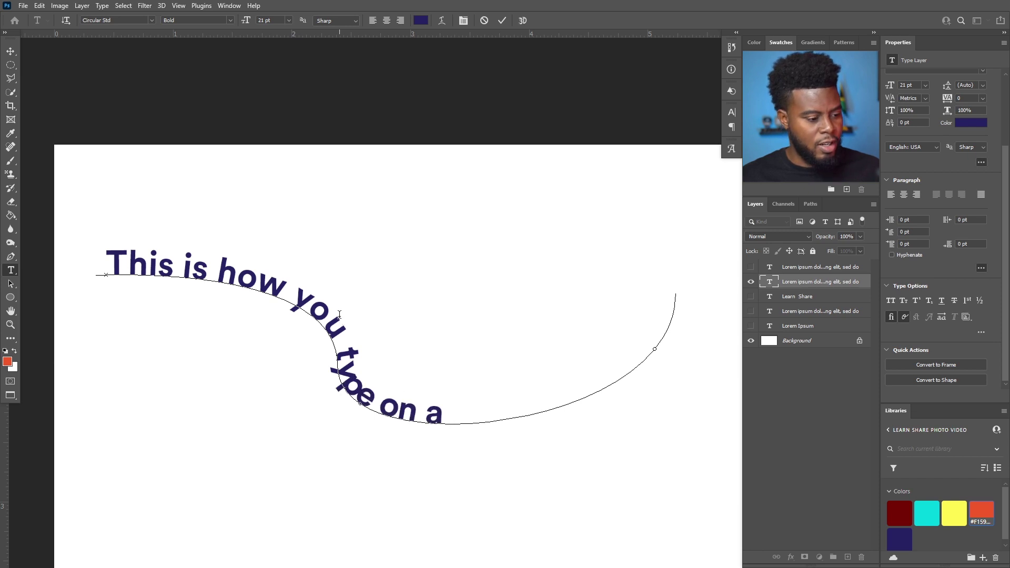
pyautogui.write(' path')
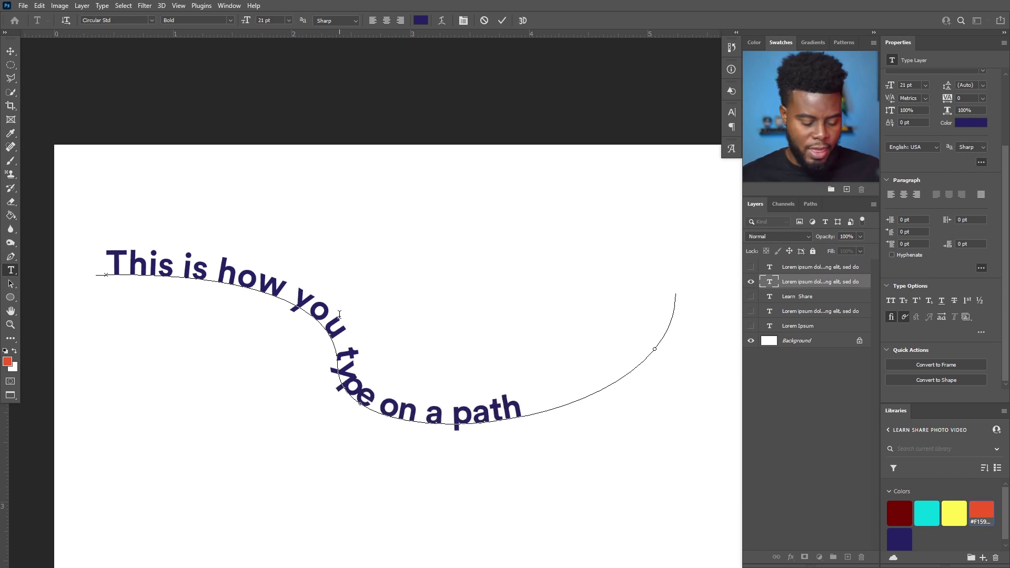
pyautogui.write(' in P')
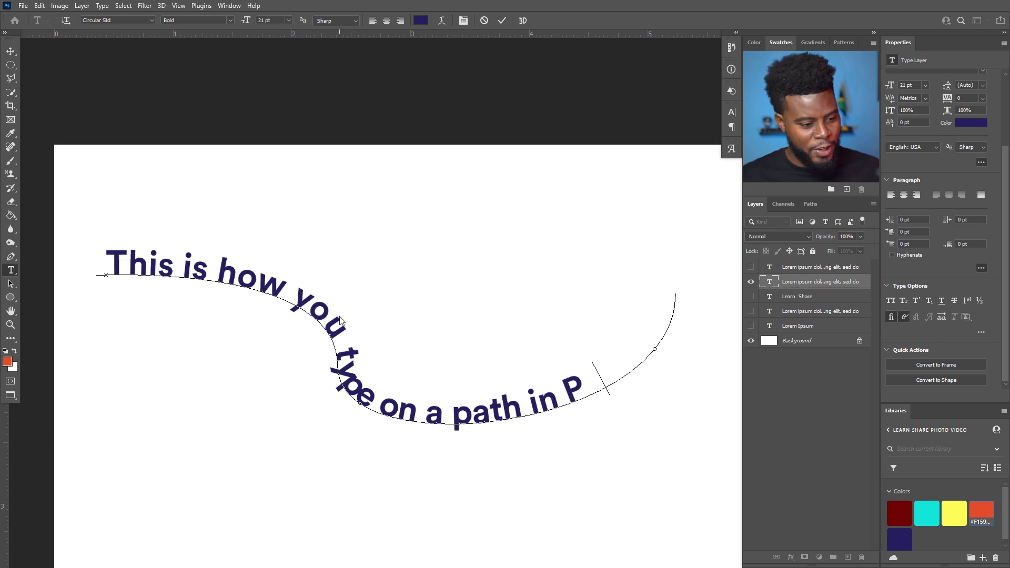
pyautogui.press('BackSpace')
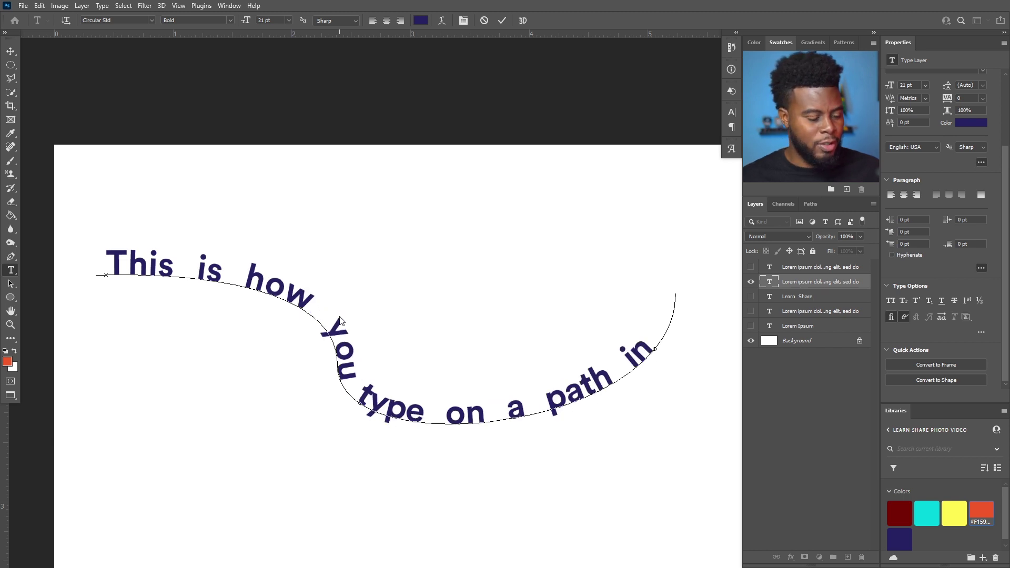
# Set the entire path text's font size to 17 pt so it fits along the curve, and commit the text.
pyautogui.hotkey('ctrl', 'a')
pyautogui.click(921, 85)
pyautogui.press('Down')
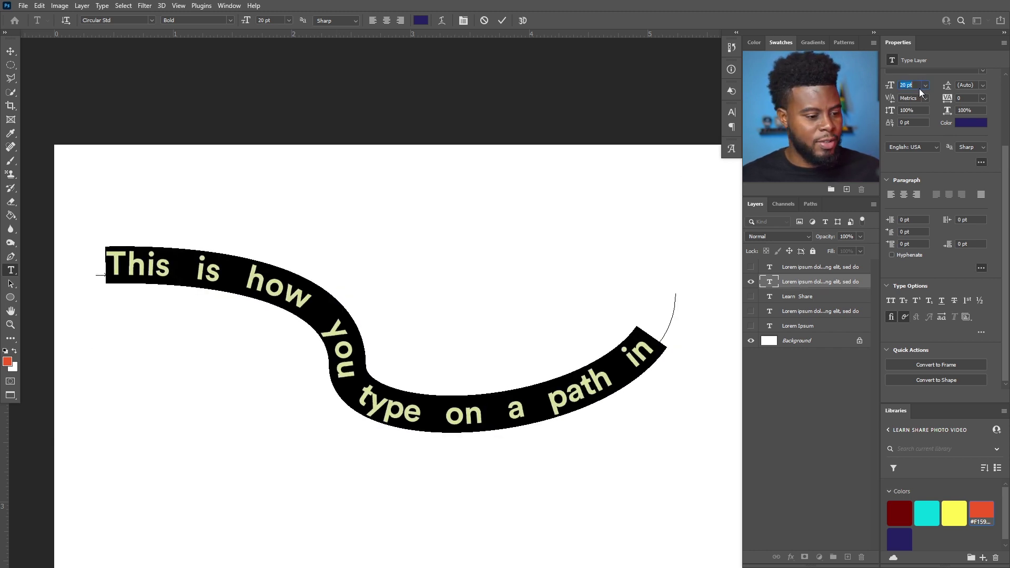
pyautogui.write('12')
pyautogui.press('Return')
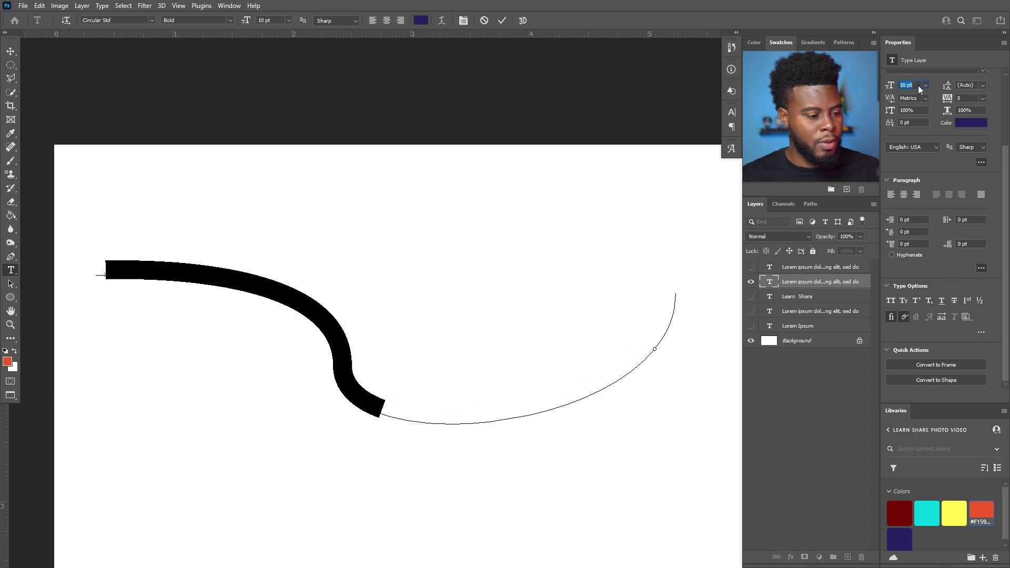
pyautogui.press('Up')
pyautogui.press('Up')
pyautogui.press('Up')
pyautogui.press('Up')
pyautogui.press('Up')
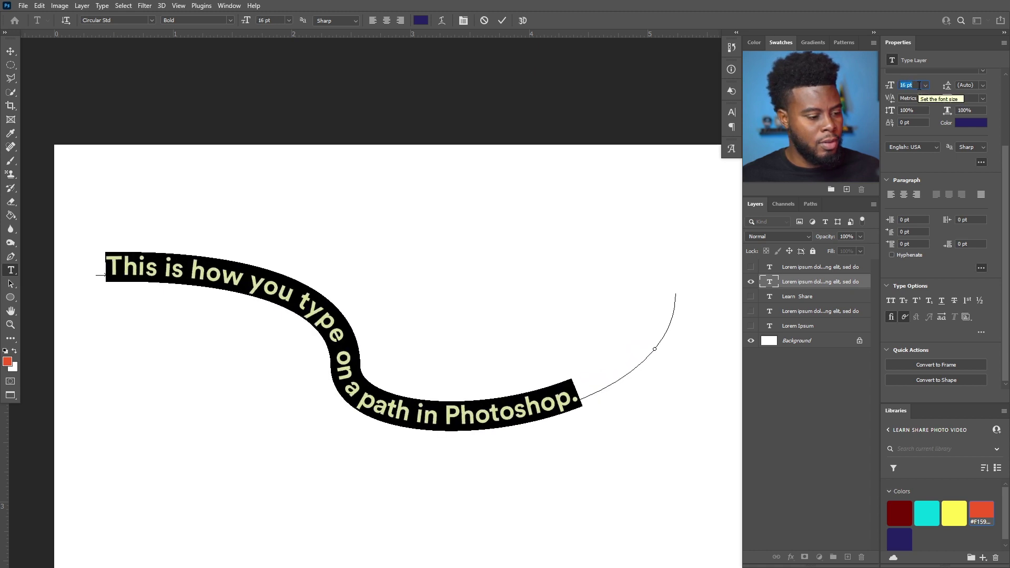
pyautogui.press('Down')
pyautogui.press('Down')
pyautogui.press('Up')
pyautogui.press('Up')
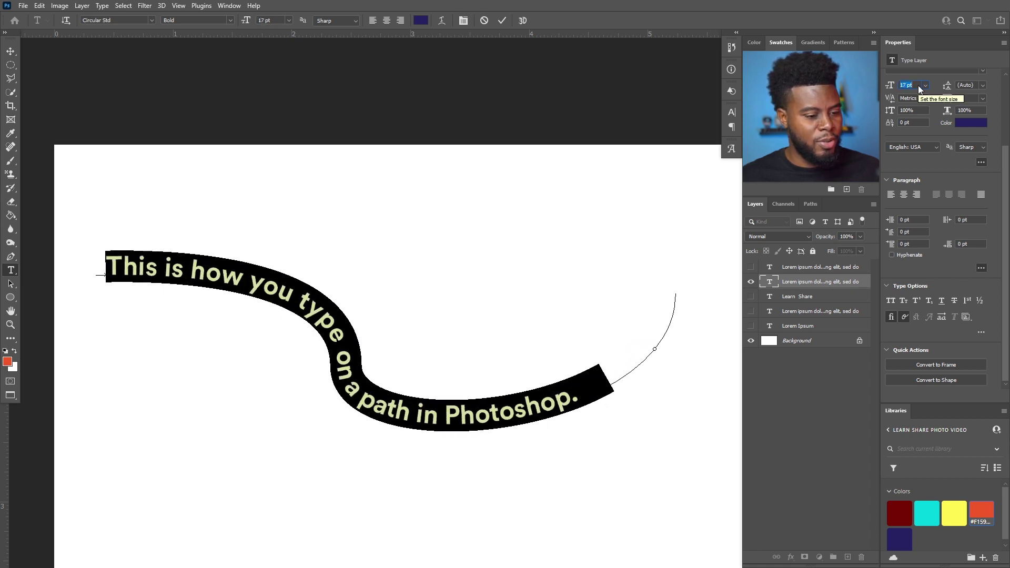
pyautogui.hotkey('ctrl', 'Return')
pyautogui.press('v')
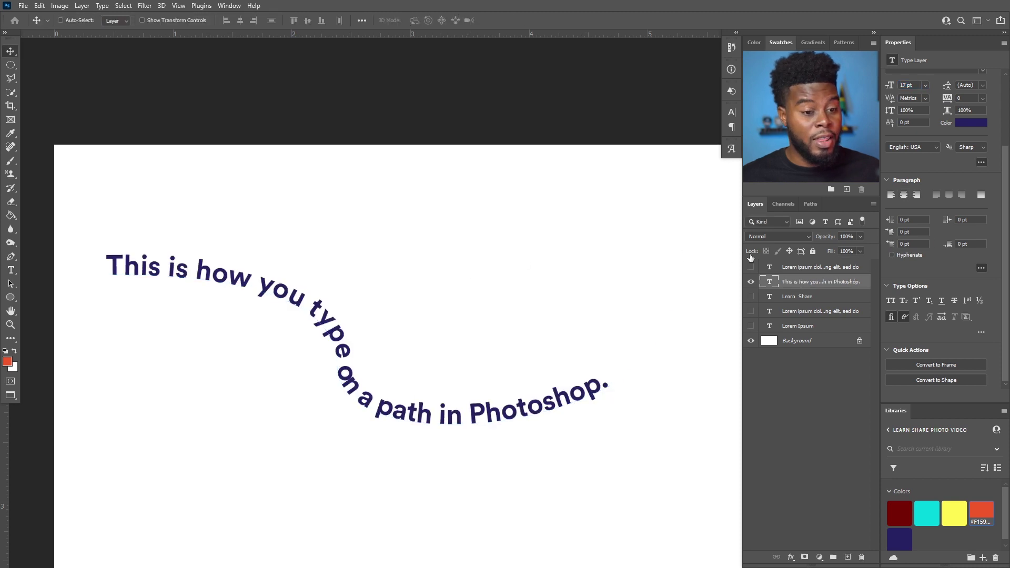
# Review the finished path text on the canvas and hide its layer.
pyautogui.hotkey('ctrl', '0')
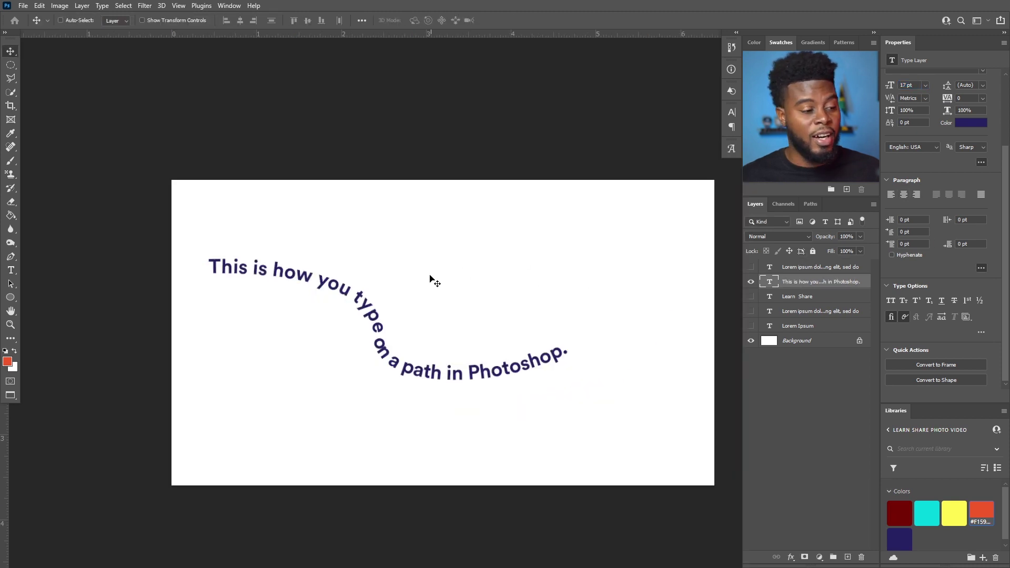
pyautogui.scroll(2, 410, 333)
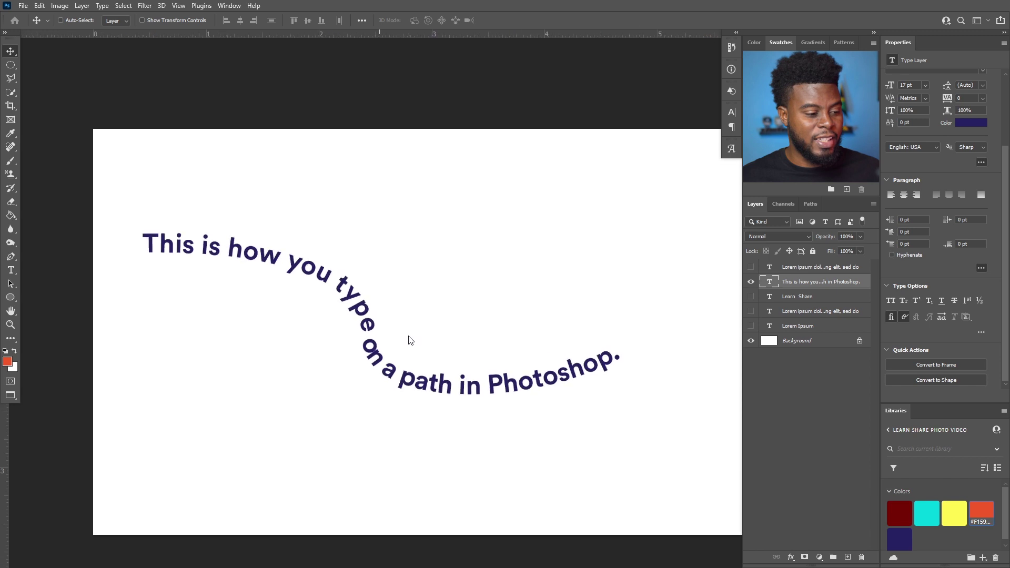
pyautogui.scroll(1, 409, 336)
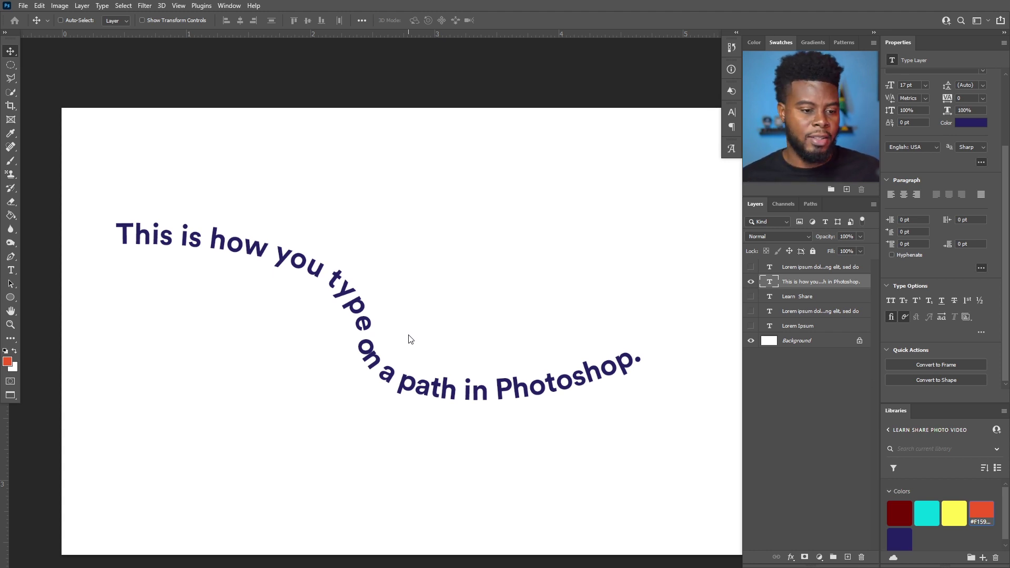
pyautogui.click(751, 282)
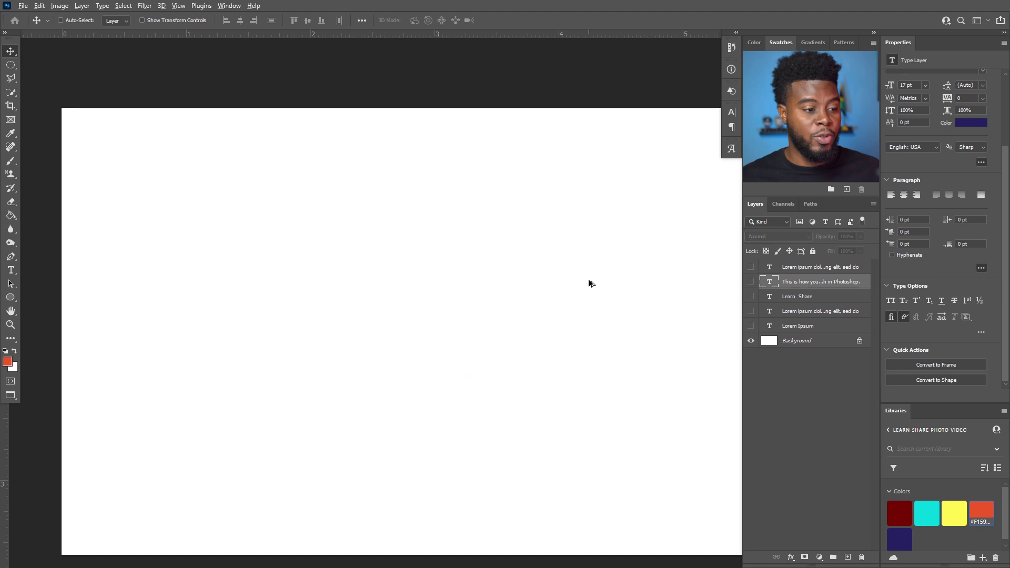
pyautogui.scroll(-1, 589, 282)
pyautogui.scroll(1, 401, 232)
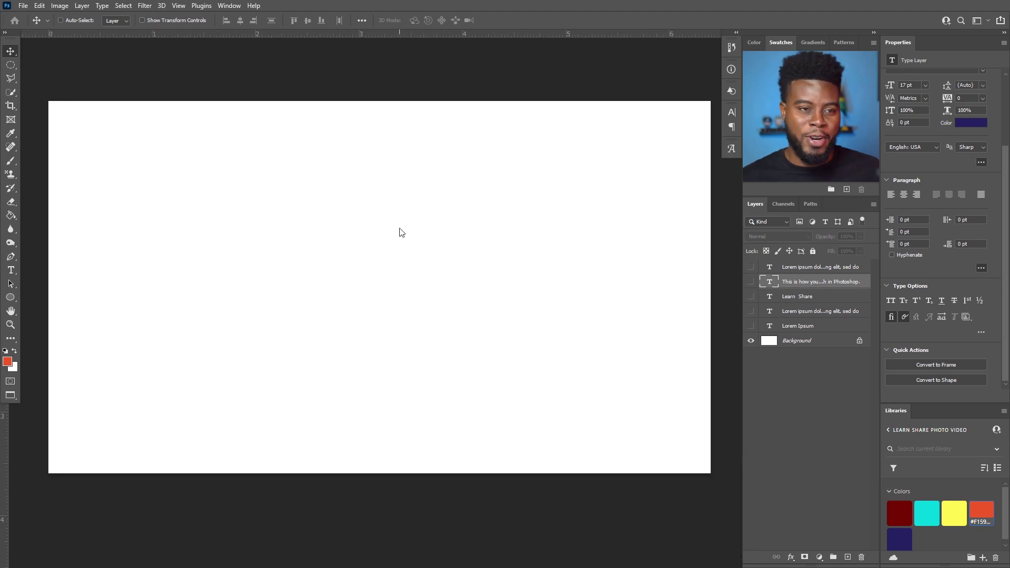
# Draw a circle about 2.38 in (714 px) wide with the Ellipse tool and fill it with the dark blue library swatch.
pyautogui.click(10, 298)
pyautogui.moveTo(197, 164); pyautogui.dragTo(491, 412)
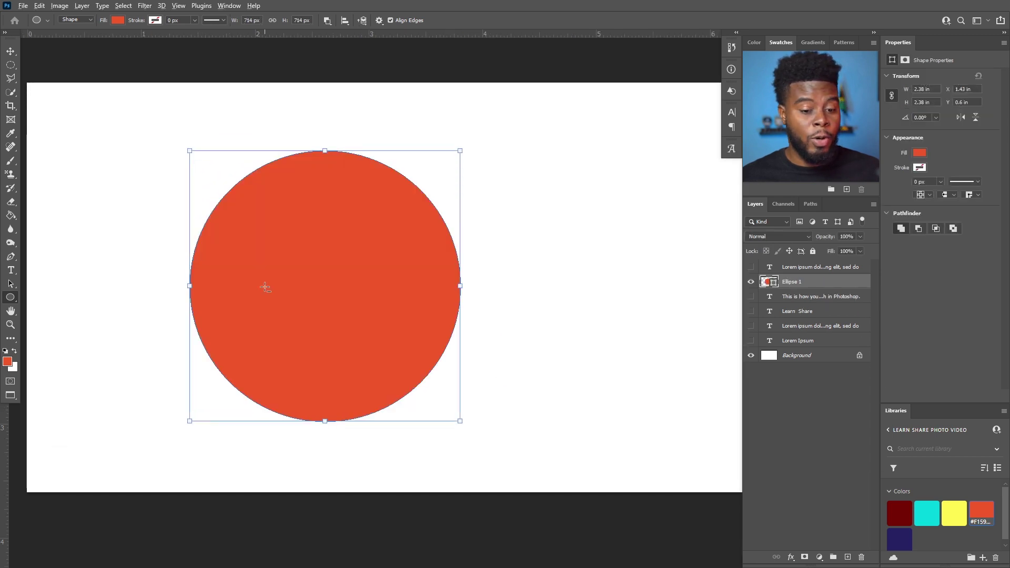
pyautogui.hotkey('ctrl', '0')
pyautogui.click(902, 542)
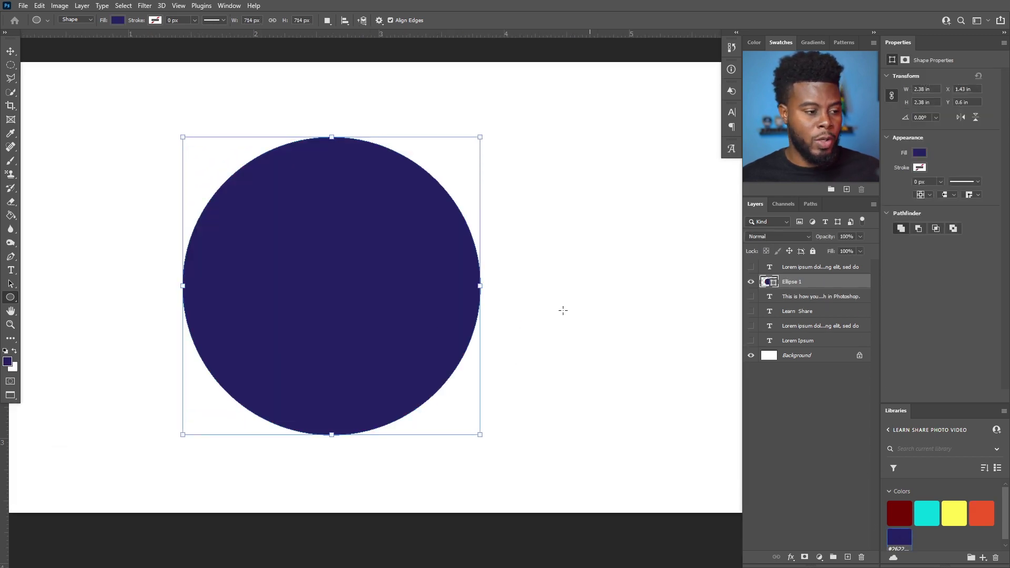
# Fill the dark blue circle with placeholder paragraph text using the Type tool, with the circle as the text area.
pyautogui.press('t')
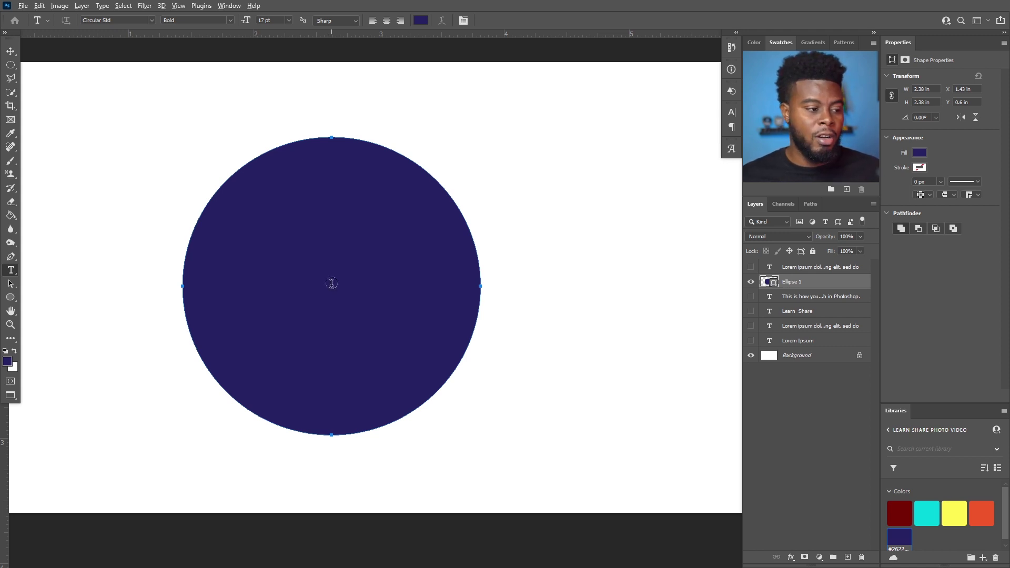
pyautogui.scroll(1, 332, 285)
pyautogui.scroll(1, 336, 289)
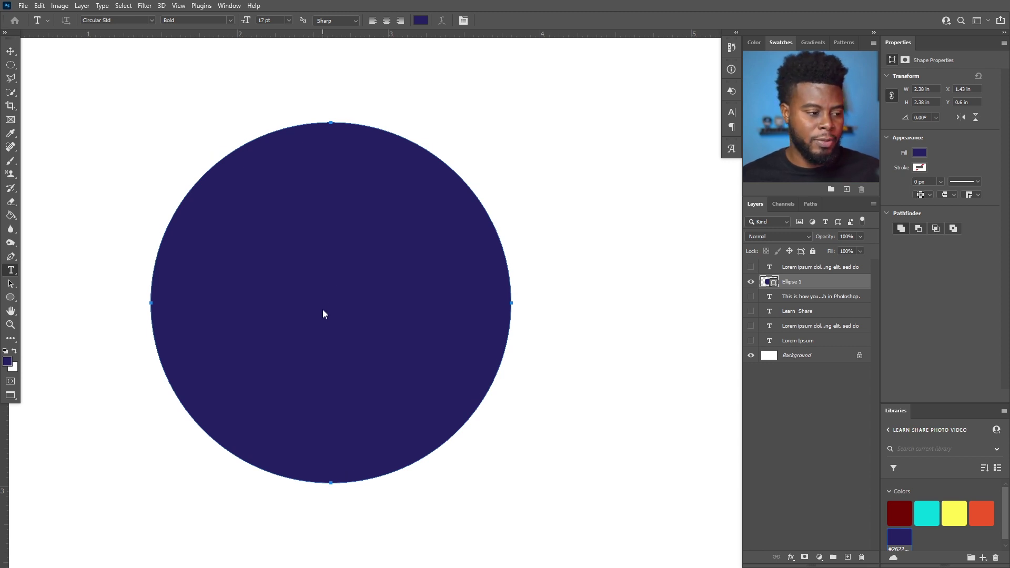
pyautogui.click(325, 312)
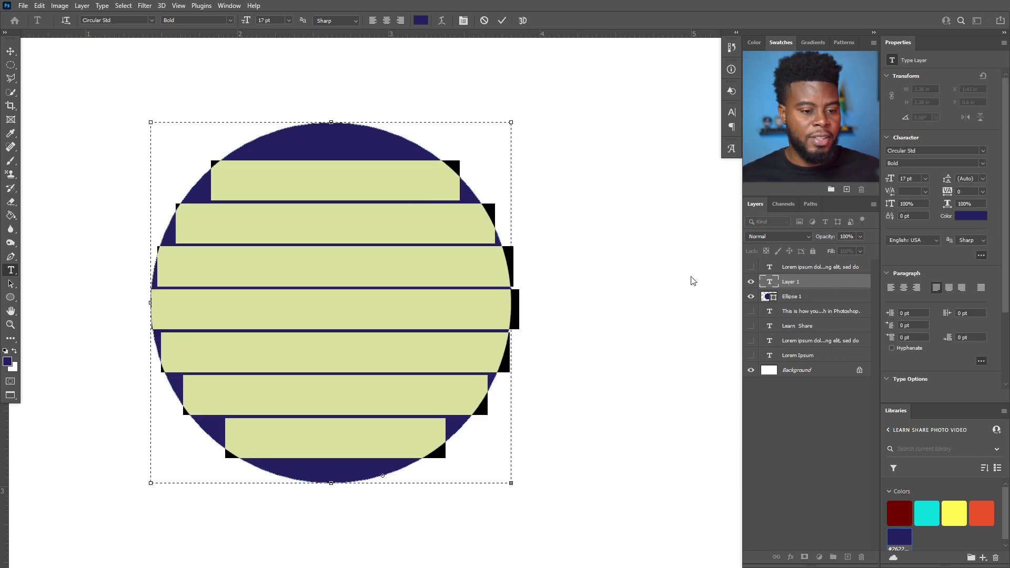
# Color the text inside the circle white (ffffff) and finally recolor it with the orange-red library swatch.
pyautogui.click(972, 216)
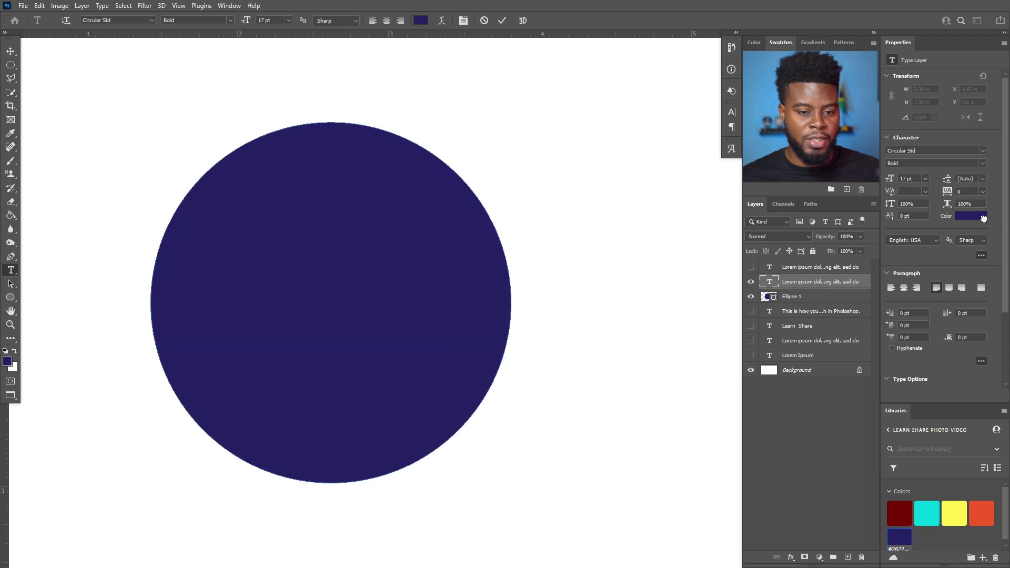
pyautogui.click(665, 163)
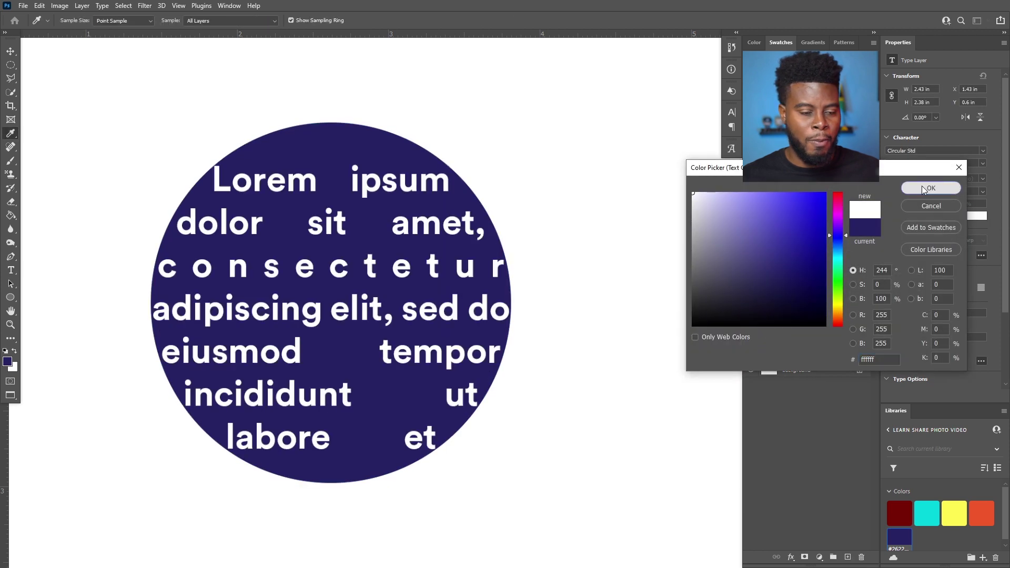
pyautogui.click(924, 188)
pyautogui.click(973, 514)
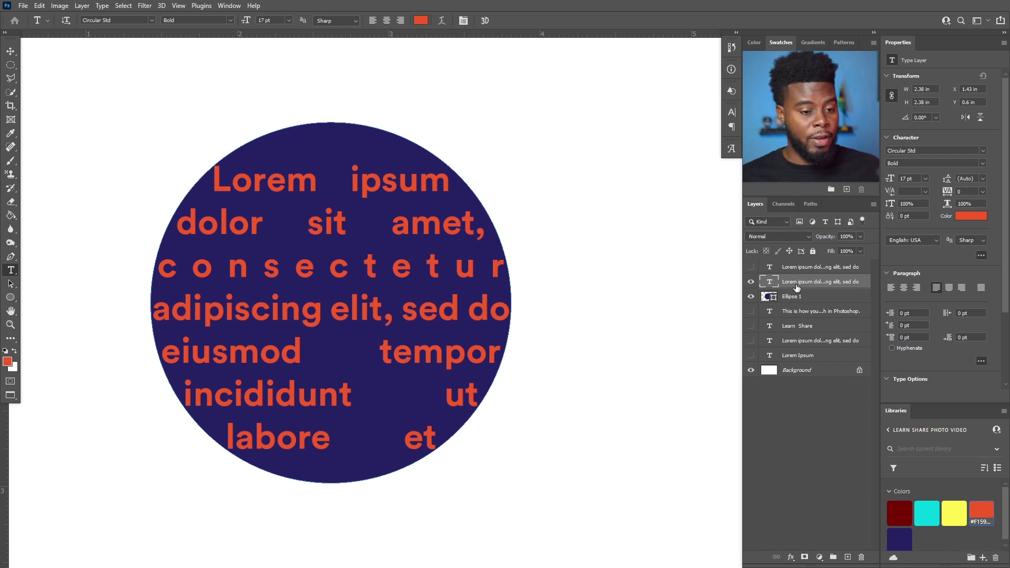
# Hide the circle's paragraph text layer and start path text on the outline of the Ellipse 1 shape.
pyautogui.click(752, 282)
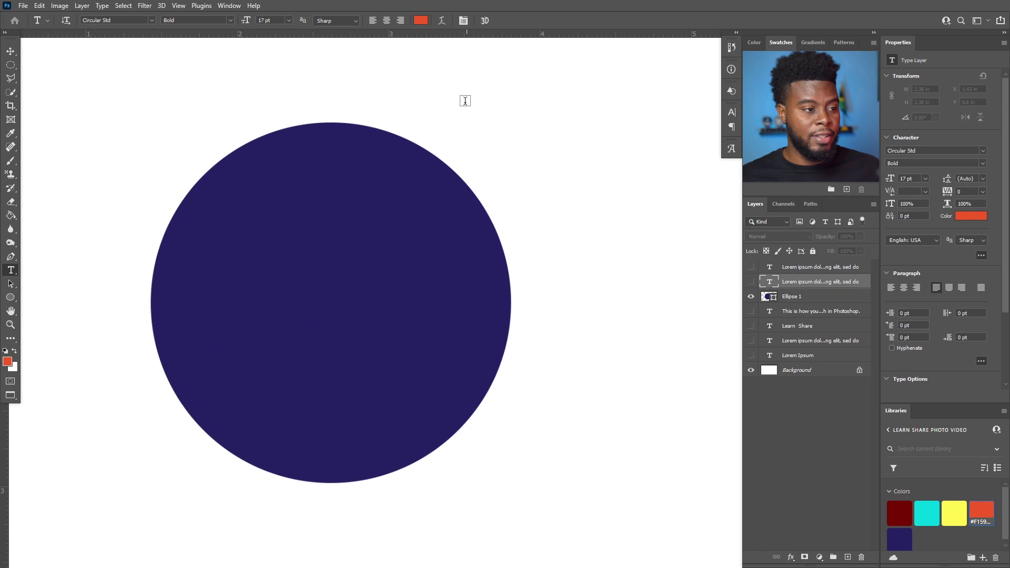
pyautogui.click(774, 299)
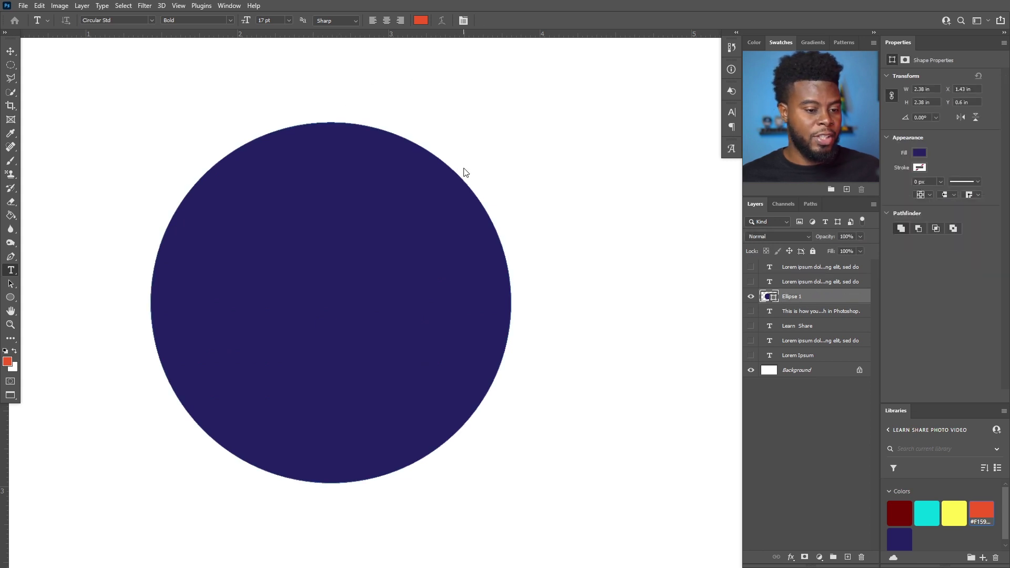
pyautogui.click(328, 123)
pyautogui.click(330, 113)
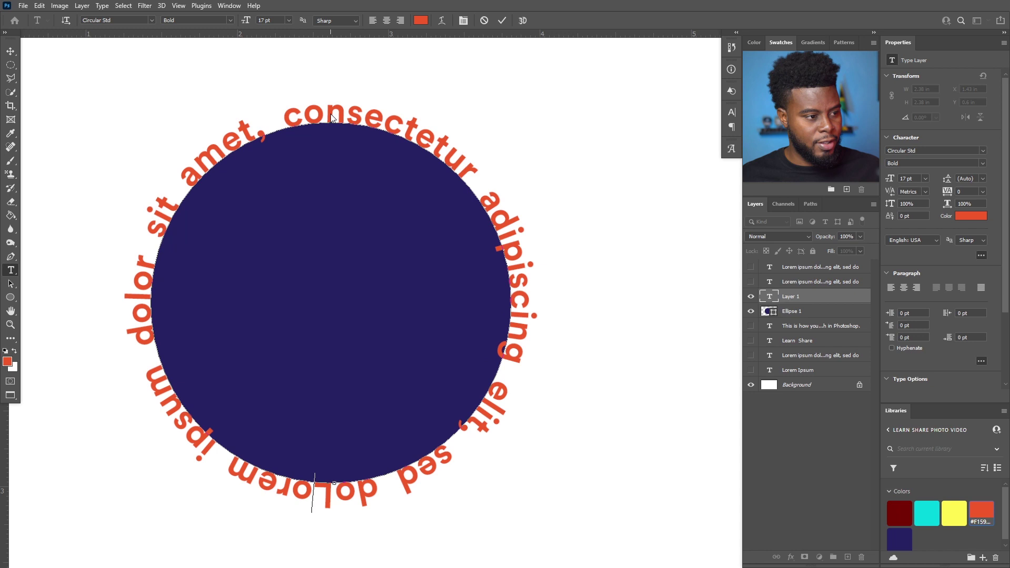
# Replace the placeholder text around the circle with "This is how you type on a path." and commit it.
pyautogui.hotkey('ctrl', 'a')
pyautogui.press('BackSpace')
pyautogui.write('This')
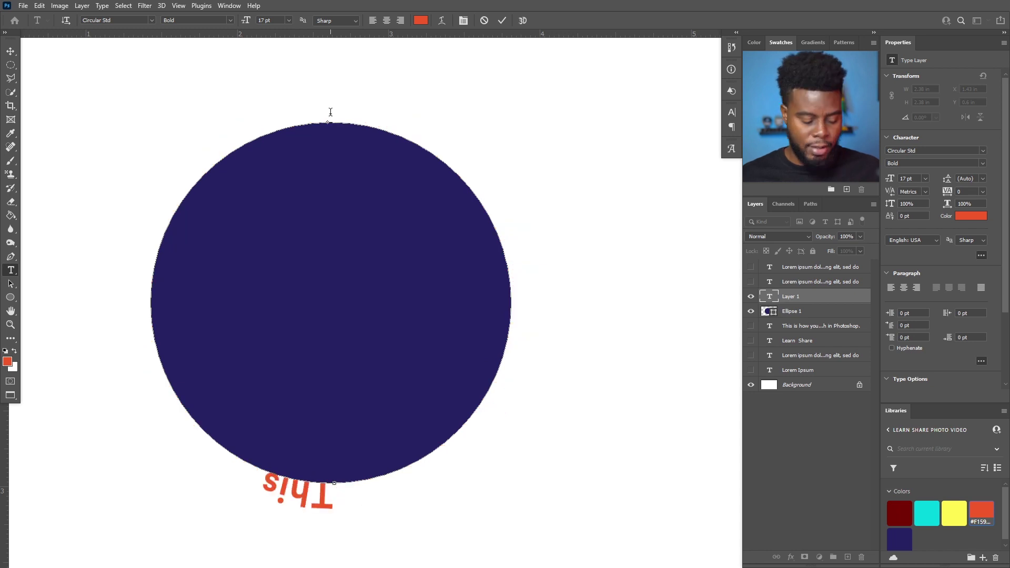
pyautogui.write(' is')
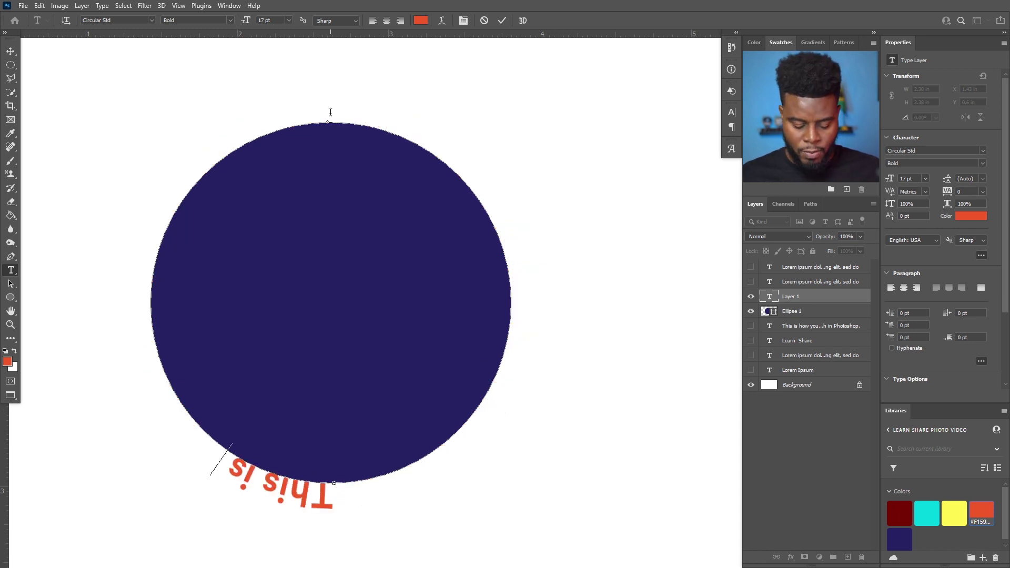
pyautogui.write(' how you type on a path.')
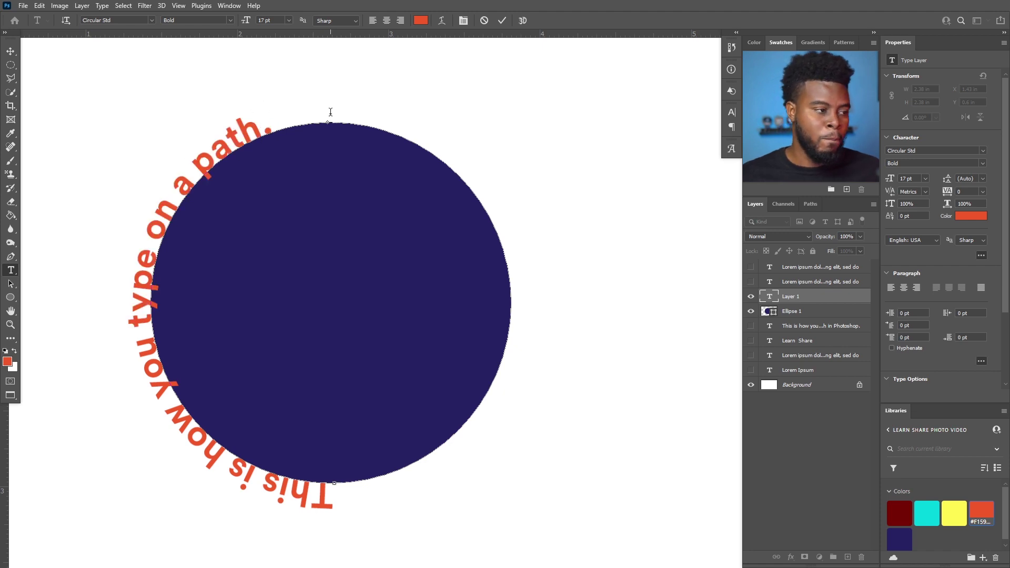
pyautogui.press('ctrl')
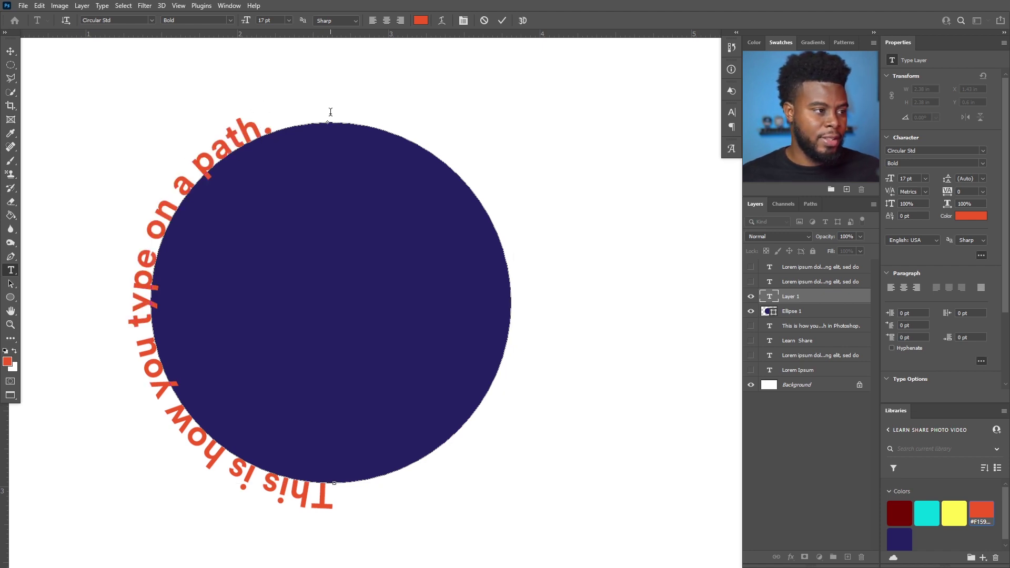
pyautogui.hotkey('ctrl', 'Return')
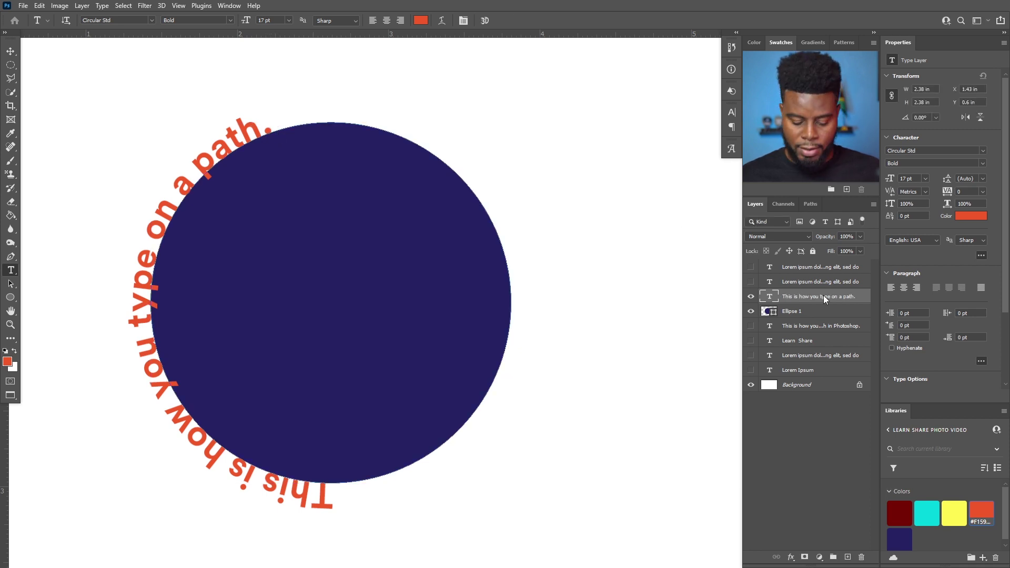
# Flip the path text to the inside of the circle and position it along the lower half.
pyautogui.press('u')
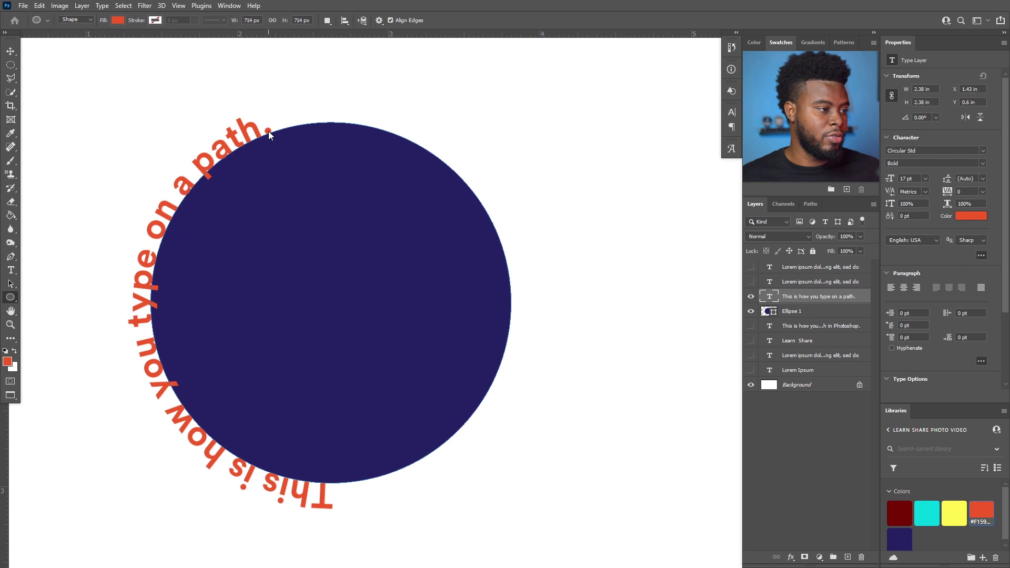
pyautogui.moveTo(269, 135); pyautogui.dragTo(555, 305)
pyautogui.moveTo(493, 287); pyautogui.dragTo(492, 287)
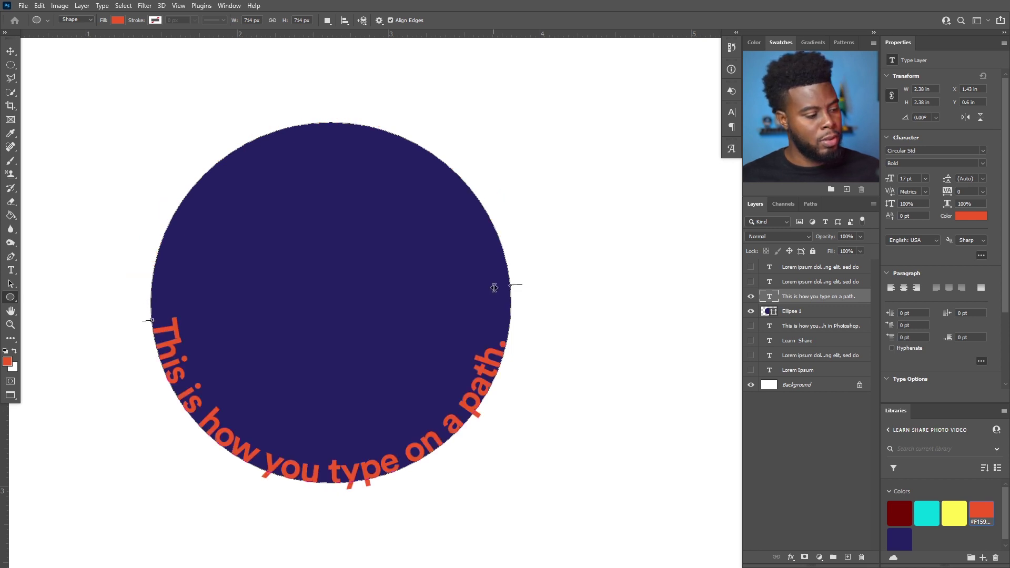
pyautogui.moveTo(494, 288)
pyautogui.mouseDown()
pyautogui.moveTo(500, 305)
pyautogui.moveTo(498, 284)
pyautogui.mouseUp()
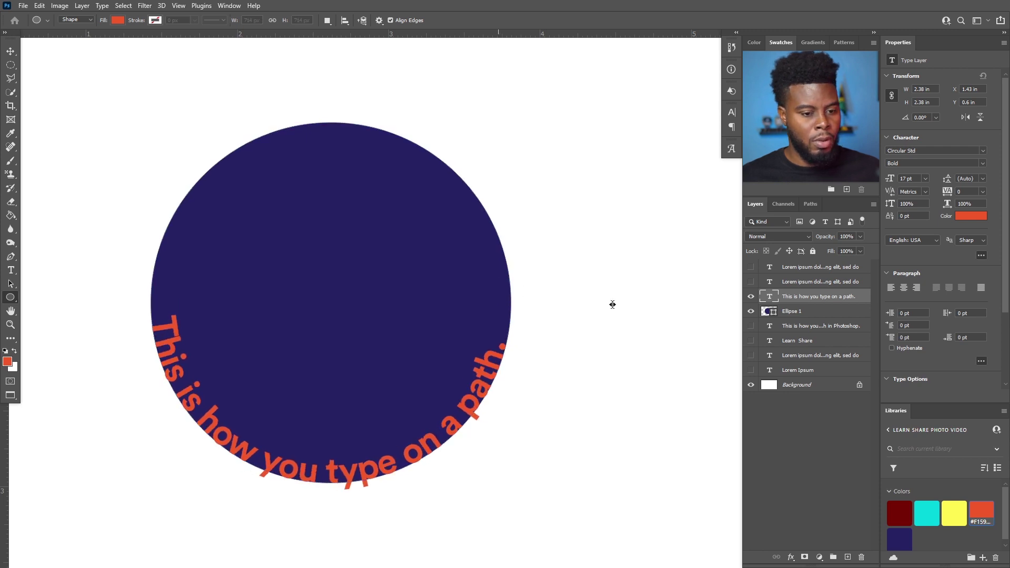
# Scale the text's circular path up proportionally to about 3.09 in (928 px) wide, beyond the blue circle.
pyautogui.scroll(-1, 319, 287)
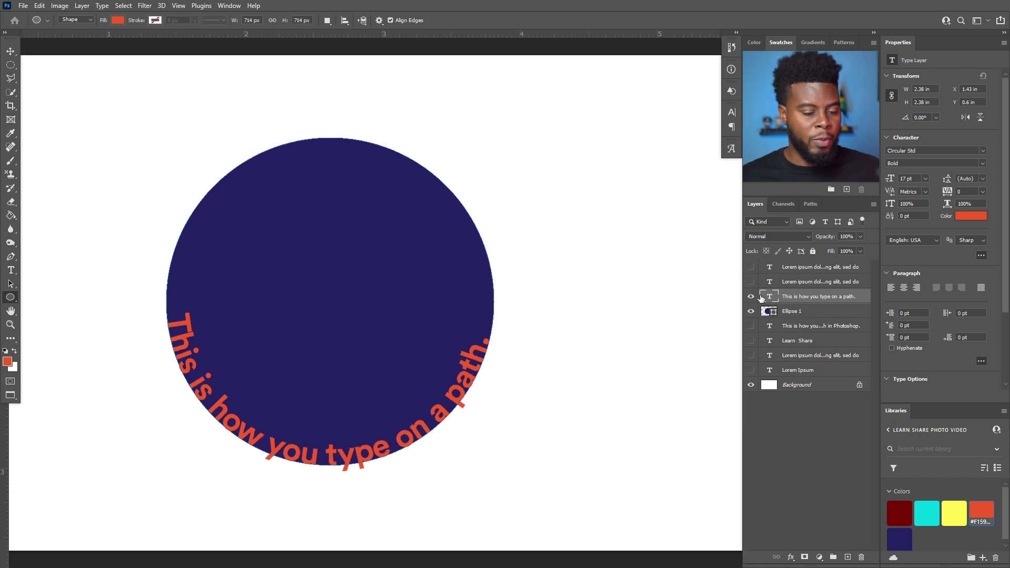
pyautogui.hotkey('ctrl', 't')
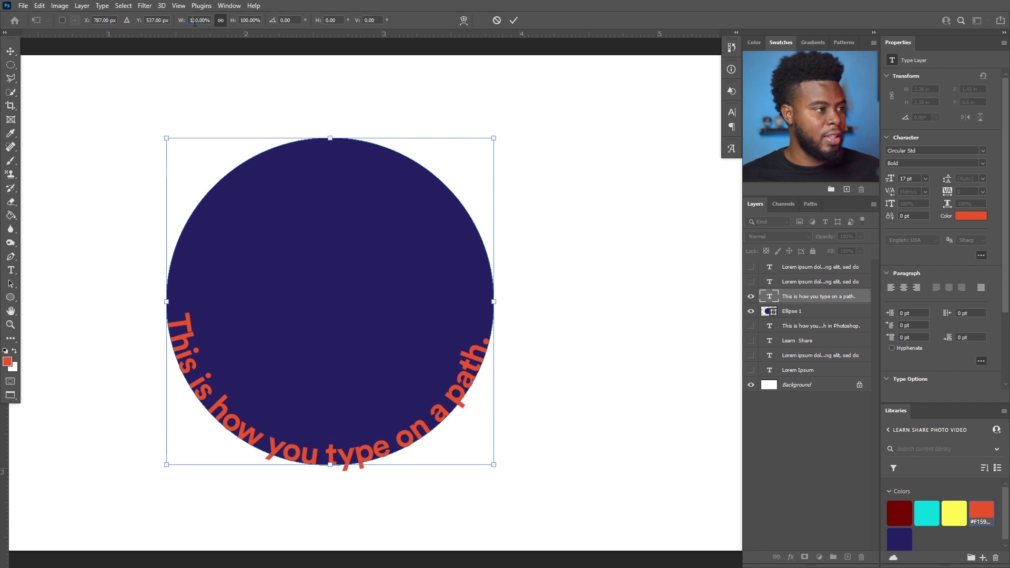
pyautogui.hotkey('shift', 'Up')
pyautogui.hotkey('shift', 'Up')
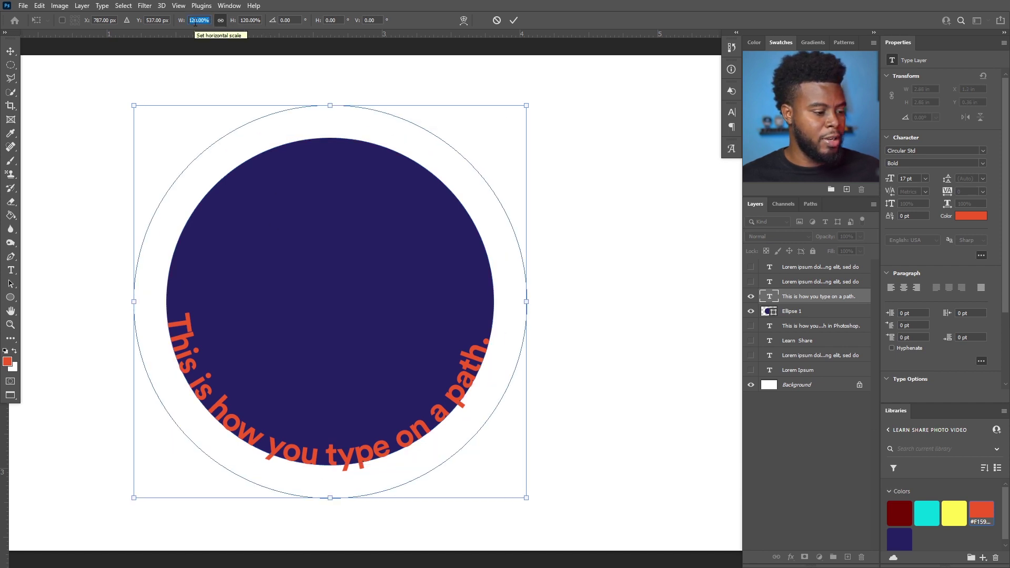
pyautogui.press('Return')
pyautogui.press('u')
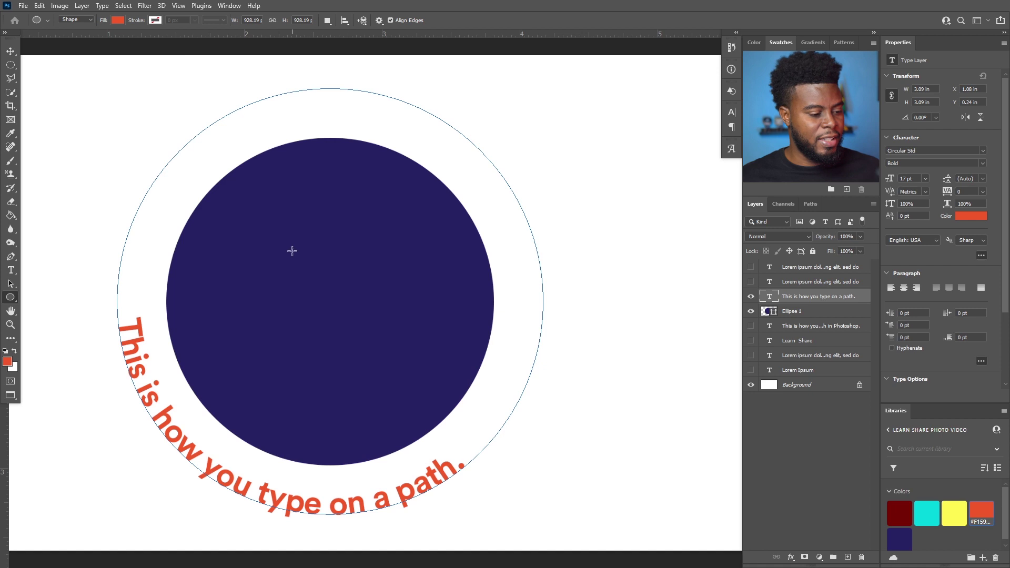
# Rotate the enlarged circular path text slightly counterclockwise to center it beneath the blue circle.
pyautogui.hotkey('ctrl', 't')
pyautogui.moveTo(575, 291); pyautogui.dragTo(562, 244)
pyautogui.press('Return')
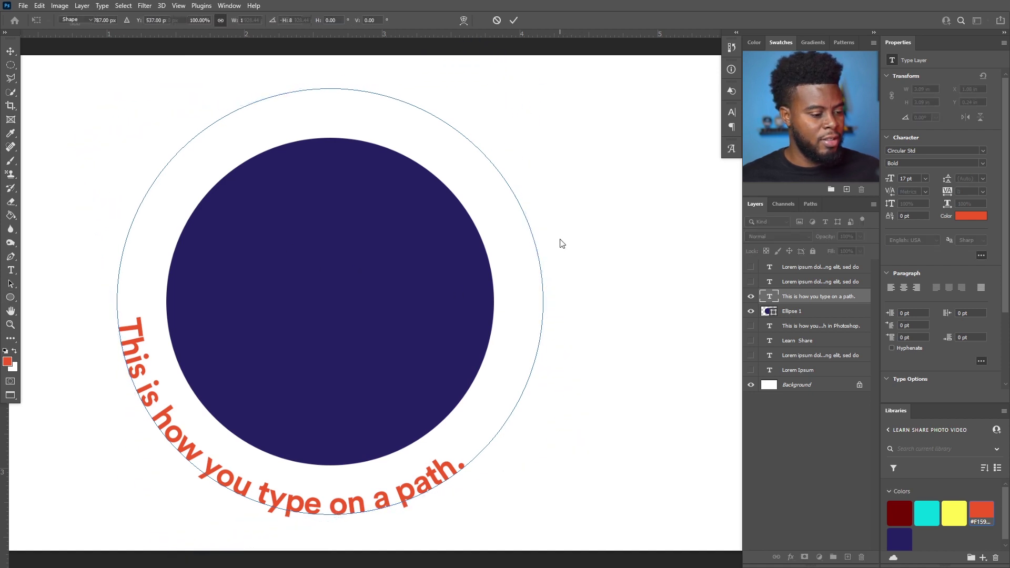